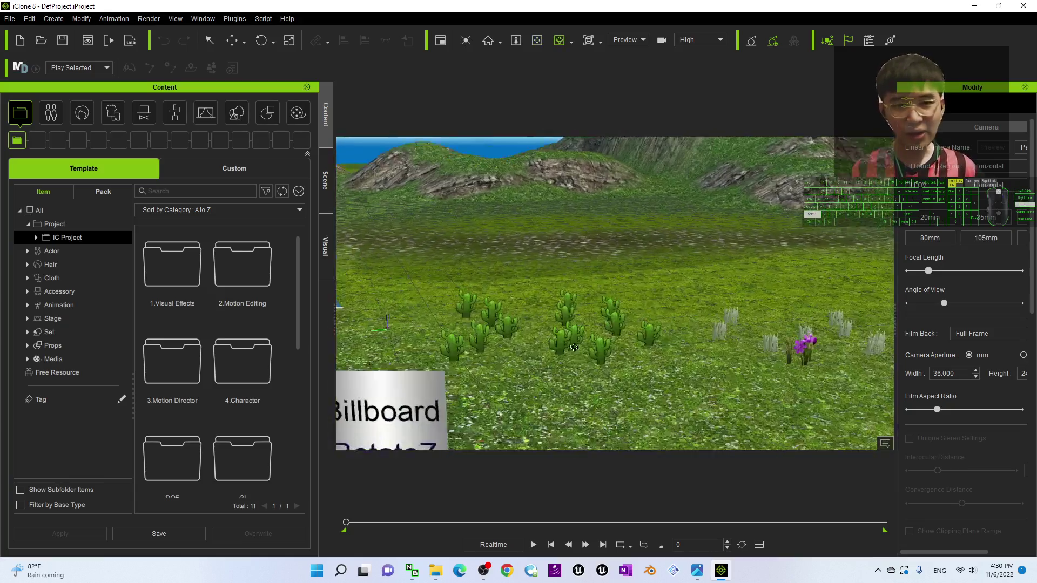
Examine the cactus billboards up close and go through the billboard, terrain and grass entries in the scene's object list.
{"action": "scroll", "coordinate": [579, 347], "scroll_direction": "up", "scroll_amount": 3, "text": "shift"}
{"action": "left_click_drag", "start_coordinate": [579, 347], "coordinate": [657, 308]}
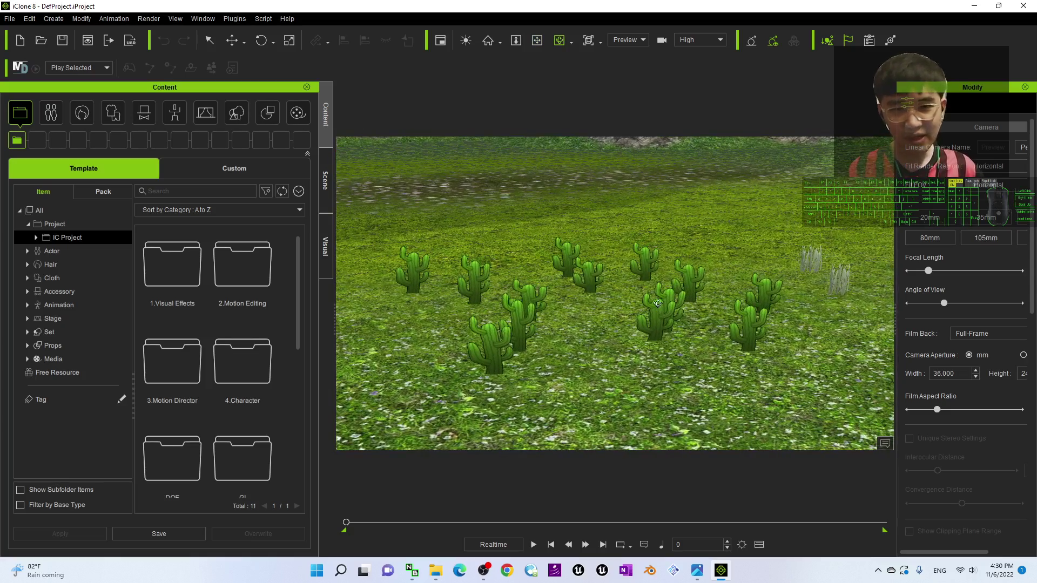
{"action": "left_click", "coordinate": [325, 180]}
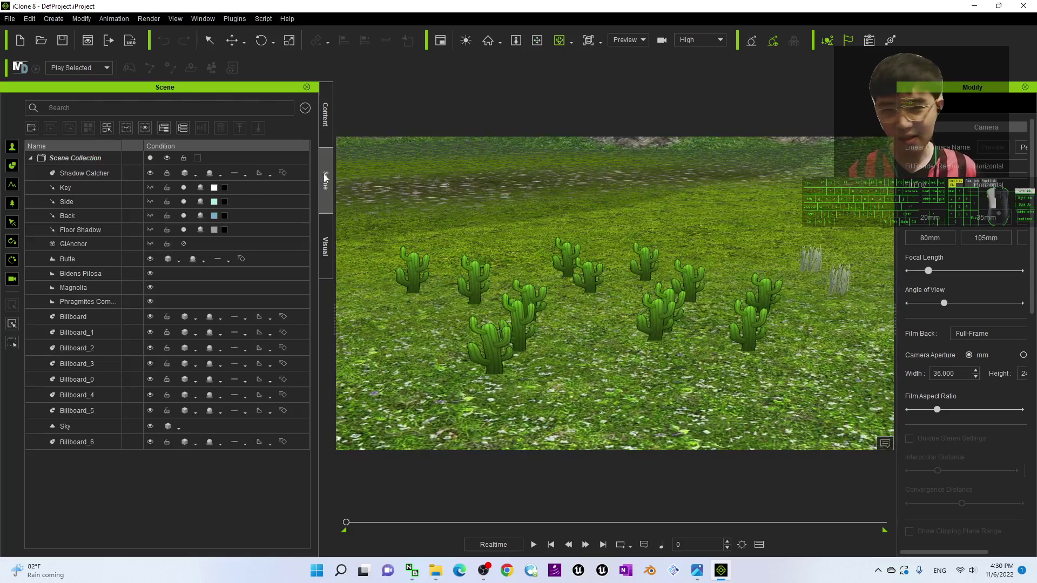
{"action": "left_click", "coordinate": [97, 380]}
{"action": "left_click", "coordinate": [99, 331]}
{"action": "left_click", "coordinate": [94, 317]}
{"action": "left_click", "coordinate": [89, 348]}
{"action": "left_click", "coordinate": [76, 442]}
{"action": "left_click", "coordinate": [81, 411]}
{"action": "left_click", "coordinate": [84, 363]}
{"action": "left_click", "coordinate": [86, 317]}
{"action": "left_click", "coordinate": [91, 289]}
{"action": "left_click", "coordinate": [89, 259]}
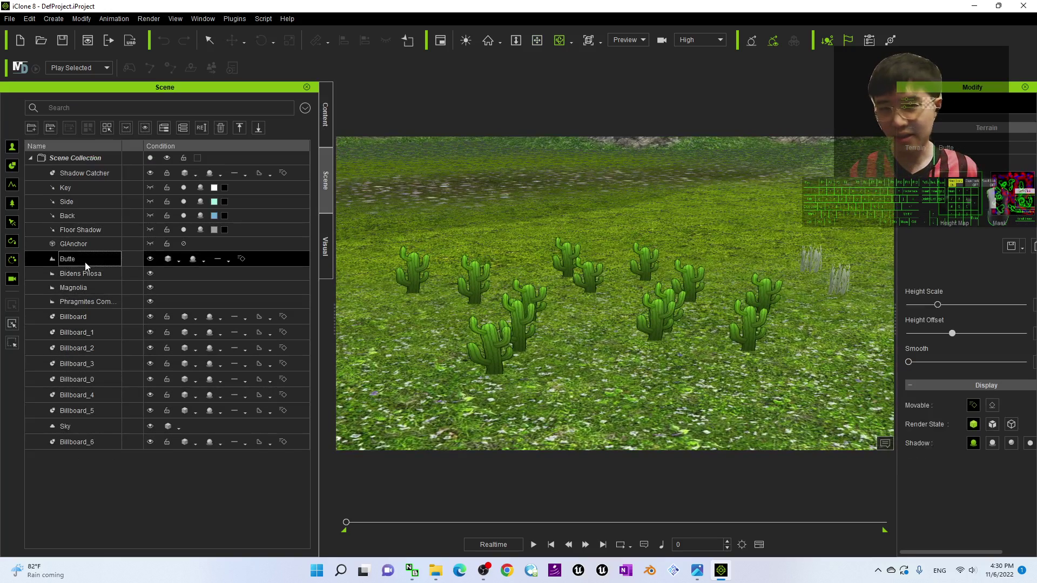
{"action": "left_click", "coordinate": [88, 244]}
{"action": "left_click", "coordinate": [89, 260]}
{"action": "left_click", "coordinate": [84, 274]}
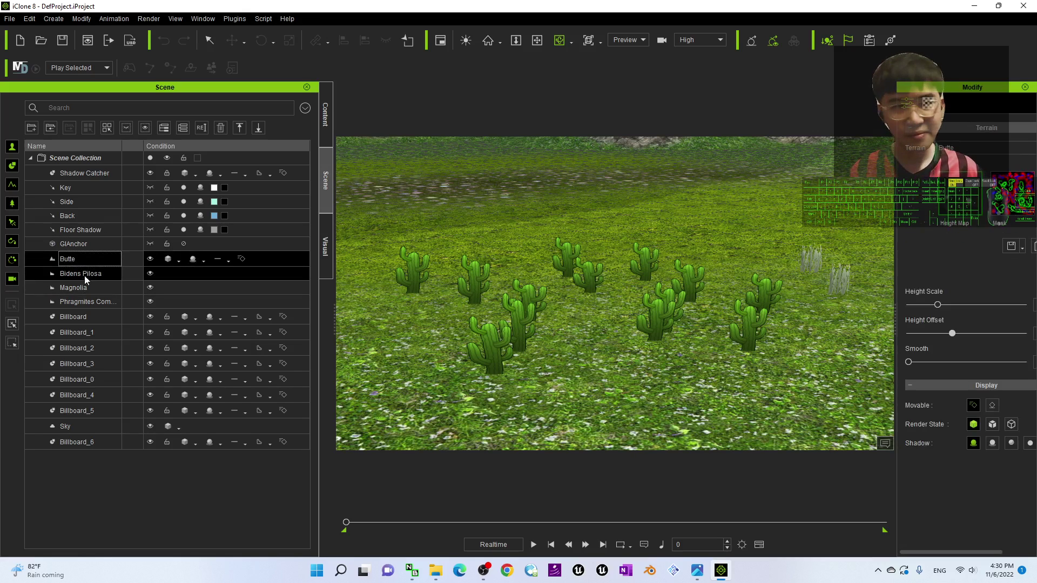
{"action": "left_click", "coordinate": [106, 290]}
Widen the Modify panel and examine the group of cactus billboards from different angles and distances.
{"action": "scroll", "coordinate": [718, 290], "scroll_direction": "down", "scroll_amount": 3}
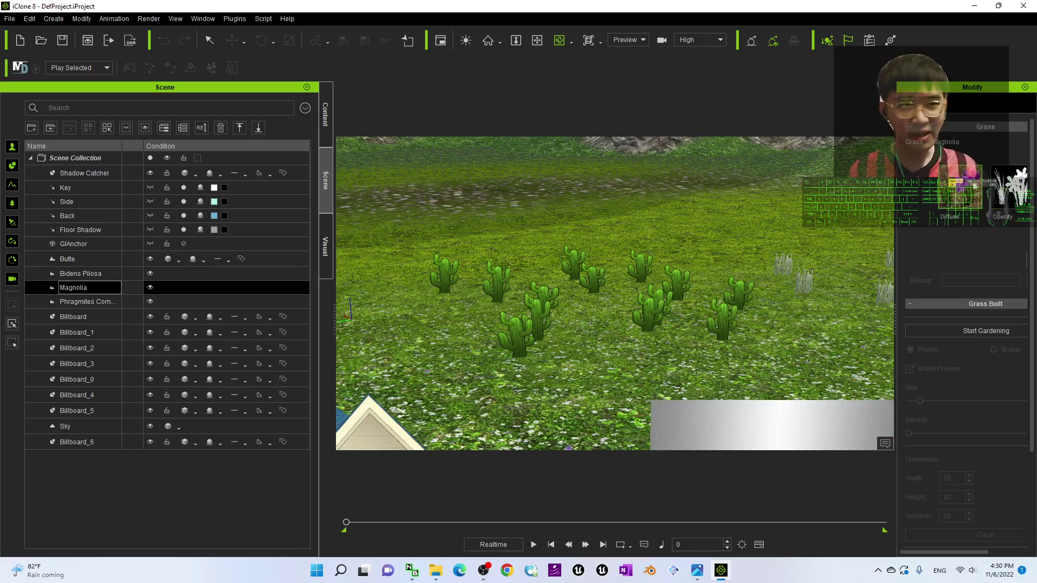
{"action": "left_click_drag", "start_coordinate": [889, 317], "coordinate": [815, 300]}
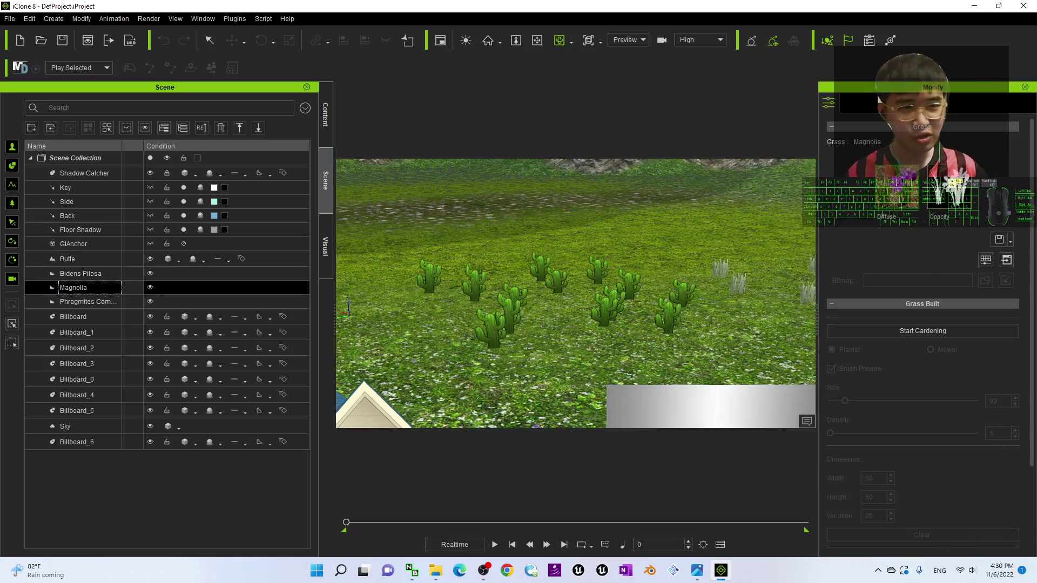
{"action": "left_click_drag", "start_coordinate": [584, 260], "coordinate": [840, 215]}
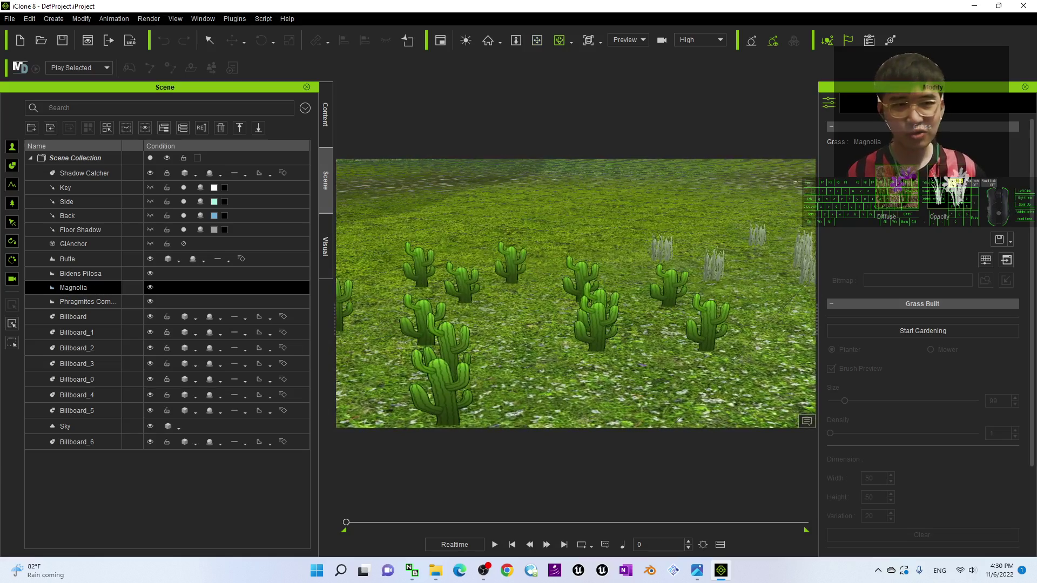
{"action": "left_click_drag", "start_coordinate": [693, 259], "coordinate": [622, 271]}
{"action": "scroll", "coordinate": [609, 269], "scroll_direction": "down", "scroll_amount": 6}
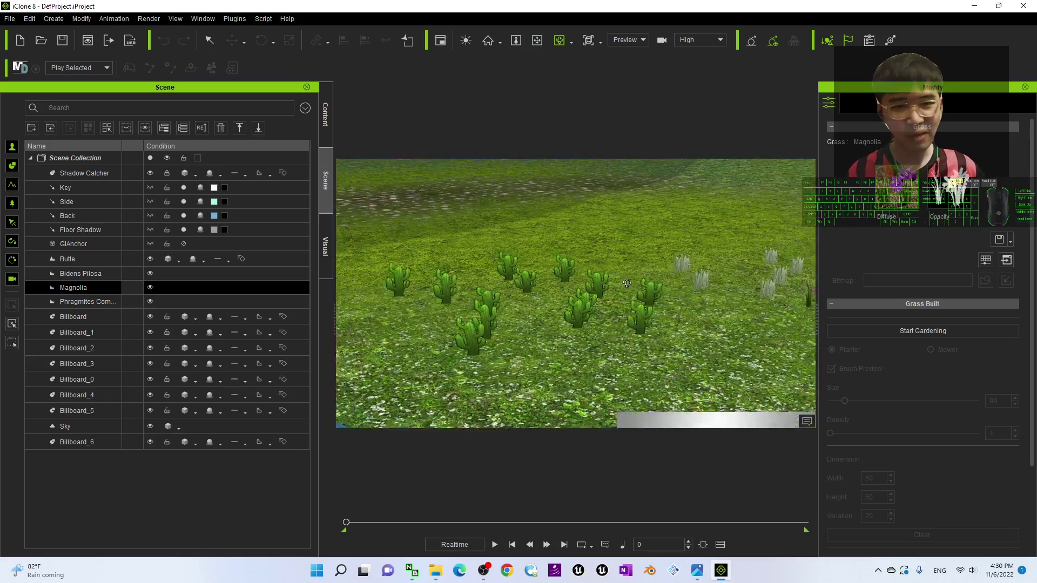
{"action": "scroll", "coordinate": [558, 237], "scroll_direction": "up", "scroll_amount": 3}
Create a new empty project and show the content library.
{"action": "left_click", "coordinate": [10, 18]}
{"action": "left_click", "coordinate": [22, 34]}
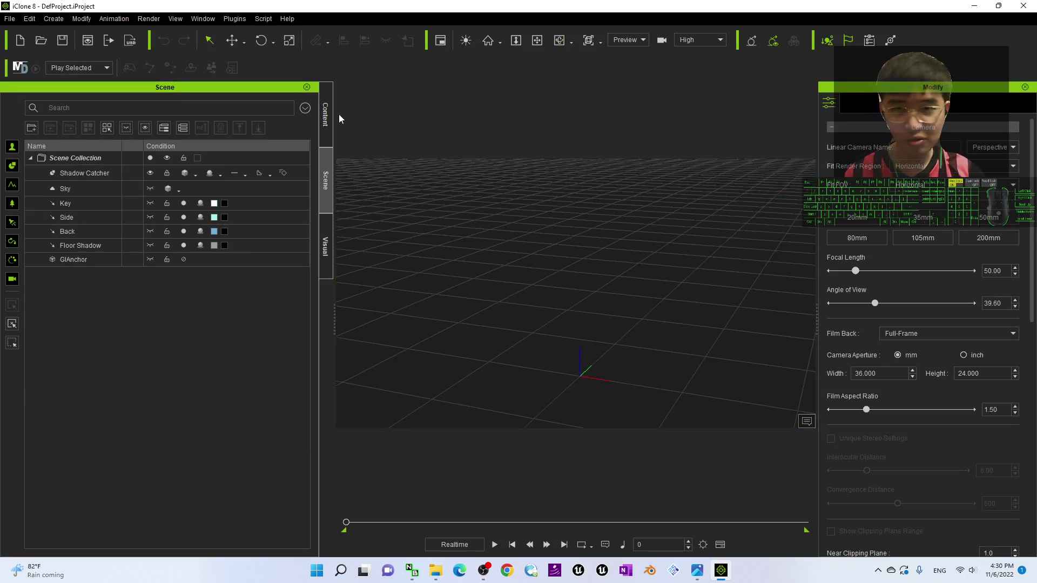
{"action": "left_click", "coordinate": [327, 115]}
Apply a preset workspace layout and widen the Modify panel beside the empty viewport.
{"action": "left_click", "coordinate": [198, 20]}
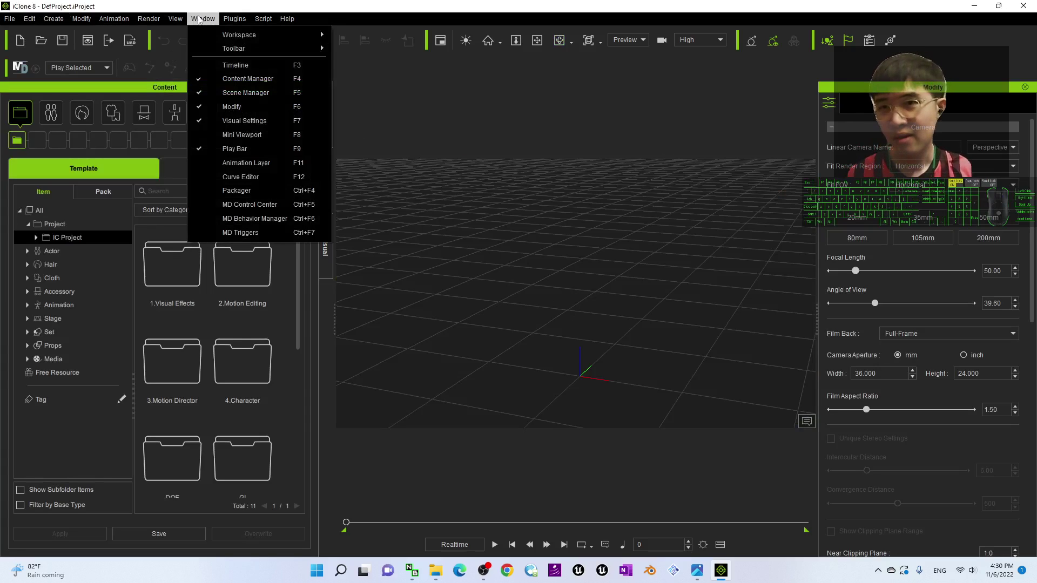
{"action": "mouse_move", "coordinate": [243, 34]}
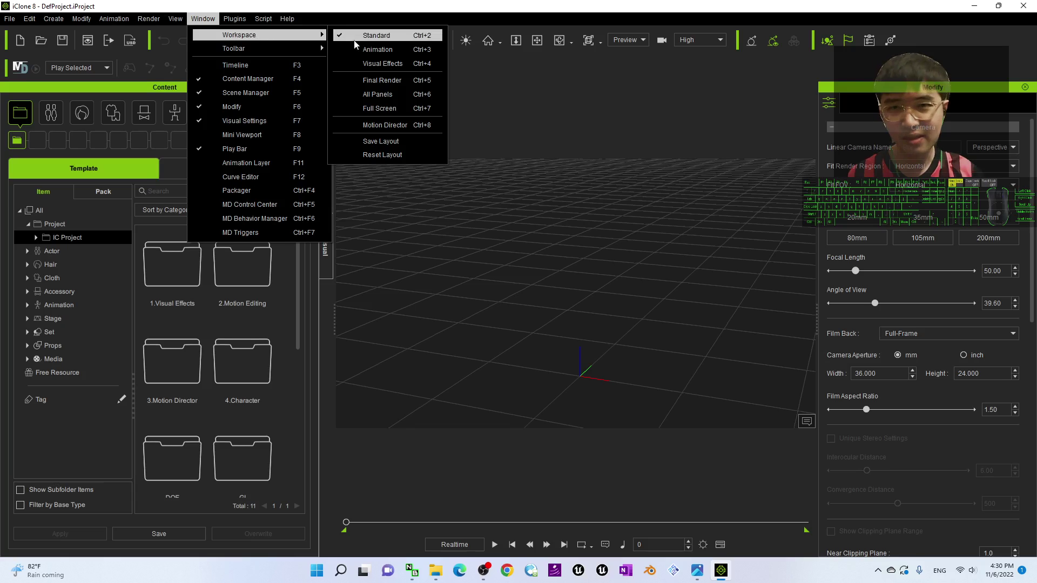
{"action": "left_click", "coordinate": [388, 53]}
{"action": "key", "text": "z"}
{"action": "left_click_drag", "start_coordinate": [587, 324], "coordinate": [634, 364]}
{"action": "key", "text": "x"}
{"action": "left_click_drag", "start_coordinate": [688, 343], "coordinate": [648, 343]}
{"action": "key", "text": "c"}
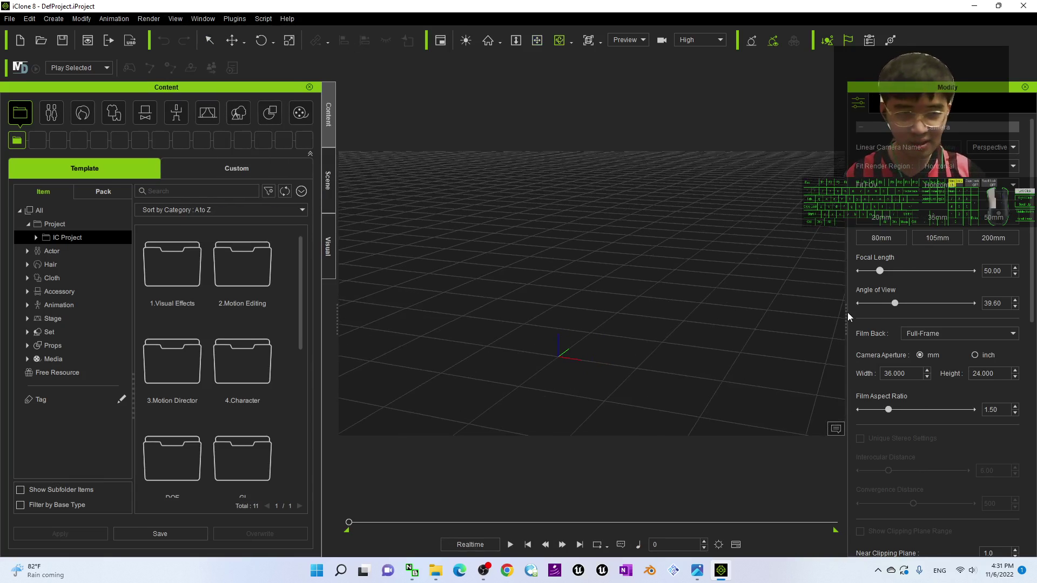
{"action": "left_click_drag", "start_coordinate": [841, 302], "coordinate": [619, 295]}
{"action": "key", "text": "z"}
{"action": "key", "text": "x"}
{"action": "left_click_drag", "start_coordinate": [804, 331], "coordinate": [816, 324]}
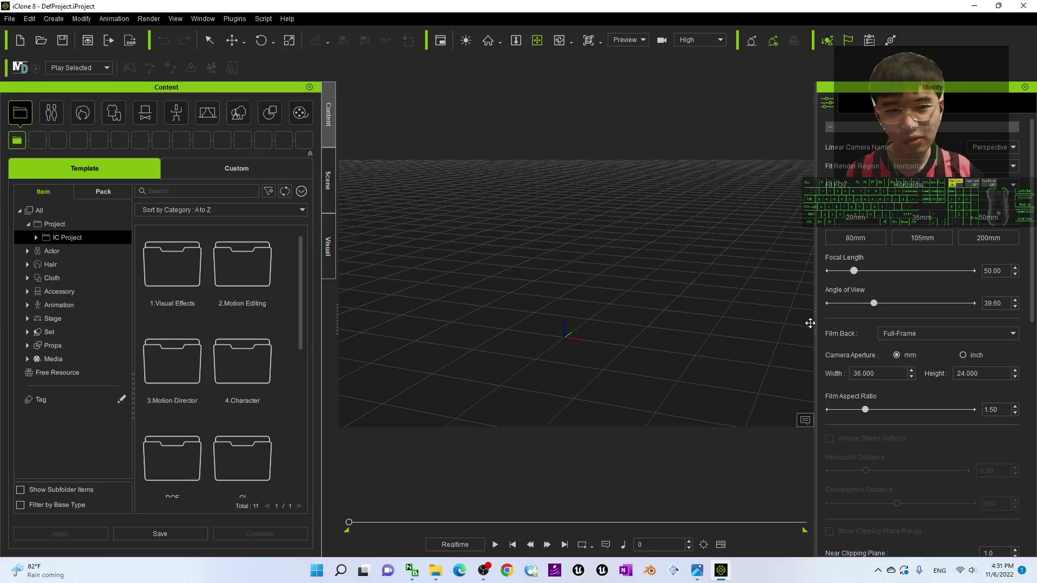
Add the Hill terrain from the Height Map_Large set to the scene.
{"action": "left_click", "coordinate": [239, 111]}
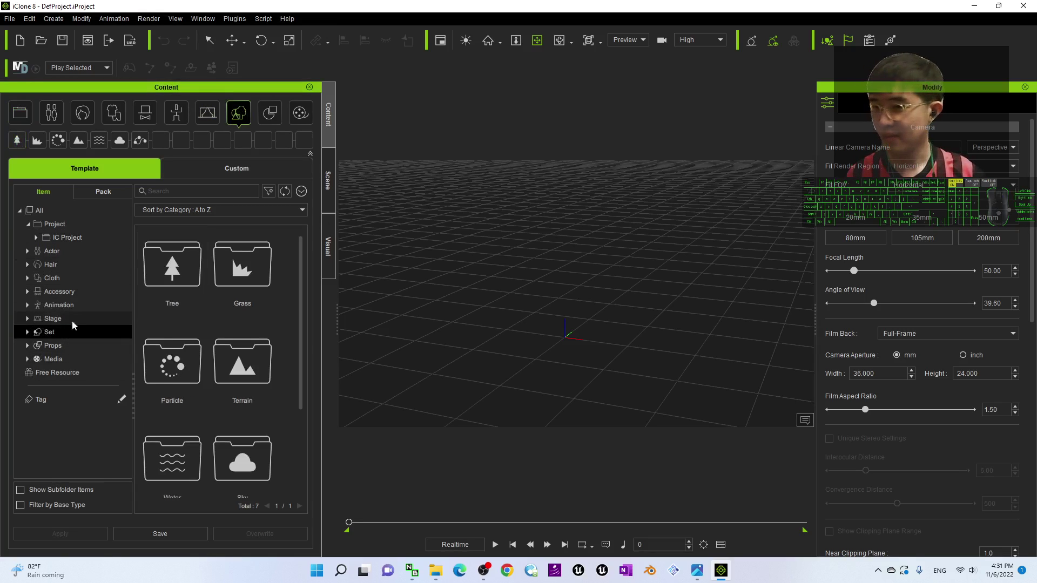
{"action": "left_click", "coordinate": [81, 141]}
{"action": "left_click", "coordinate": [36, 365]}
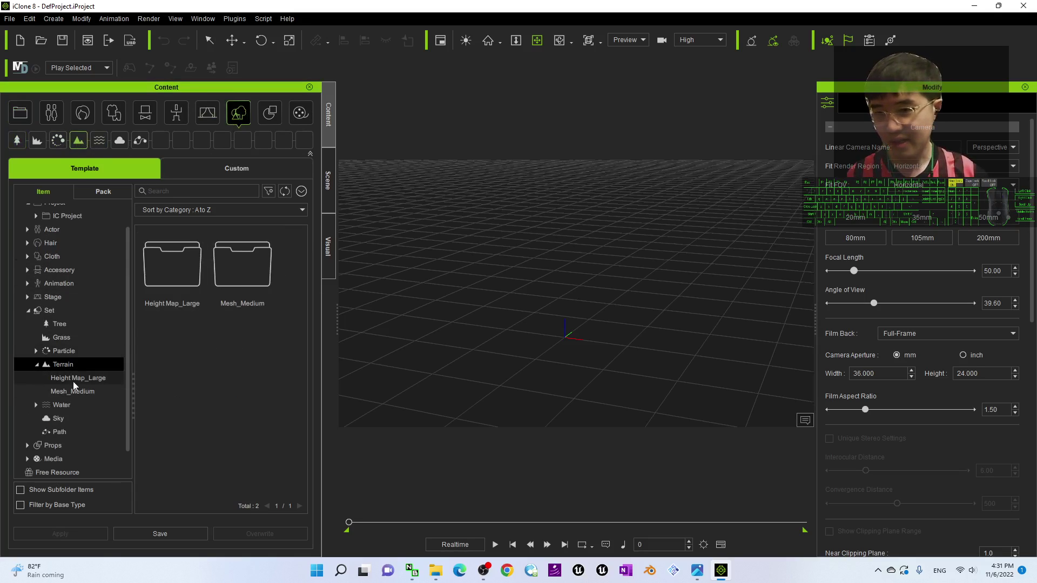
{"action": "left_click", "coordinate": [73, 380]}
{"action": "scroll", "coordinate": [232, 351], "scroll_direction": "down", "scroll_amount": 2}
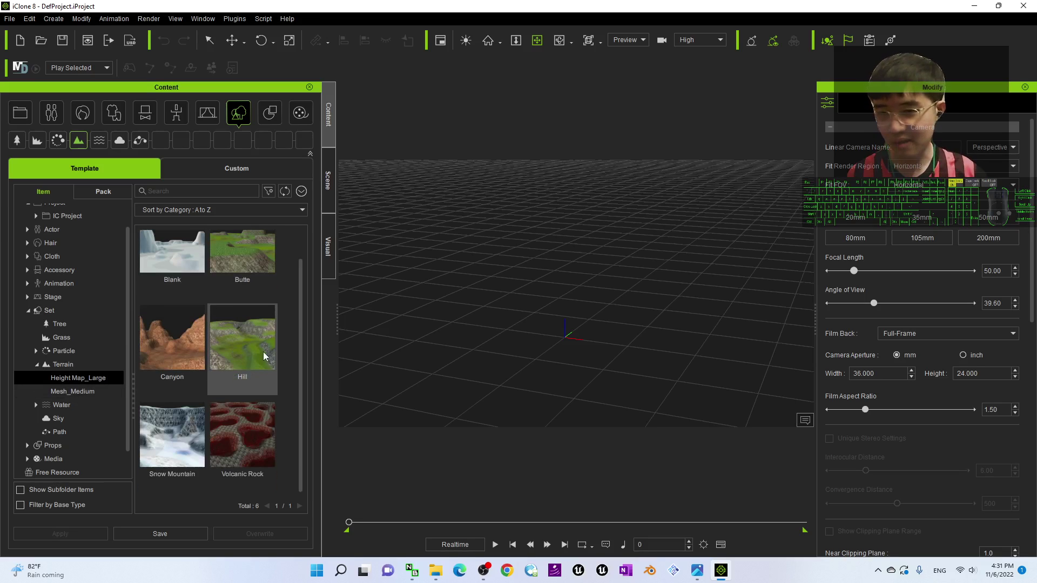
{"action": "scroll", "coordinate": [260, 359], "scroll_direction": "up", "scroll_amount": 1}
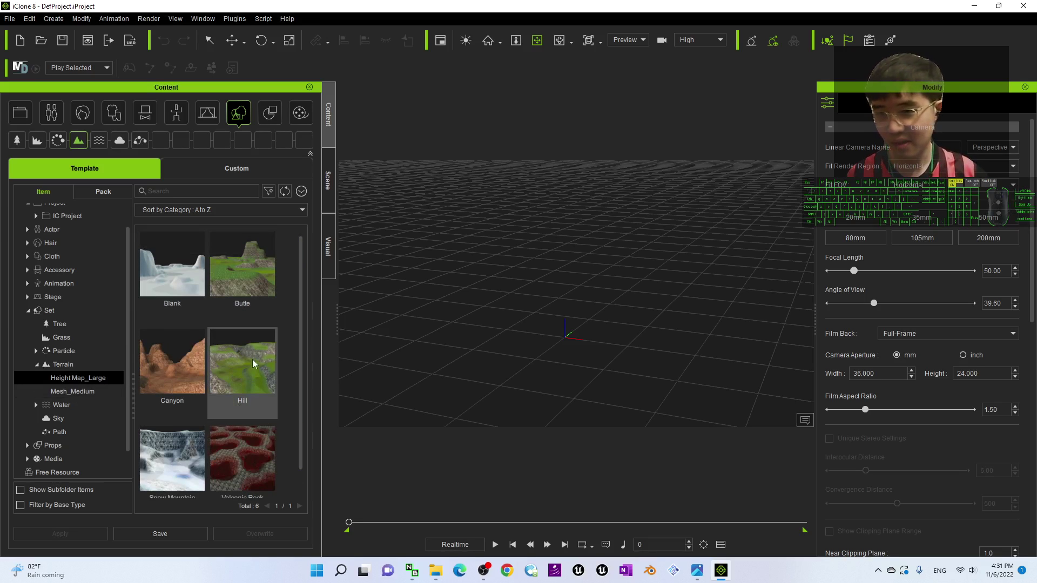
{"action": "double_click", "coordinate": [242, 378]}
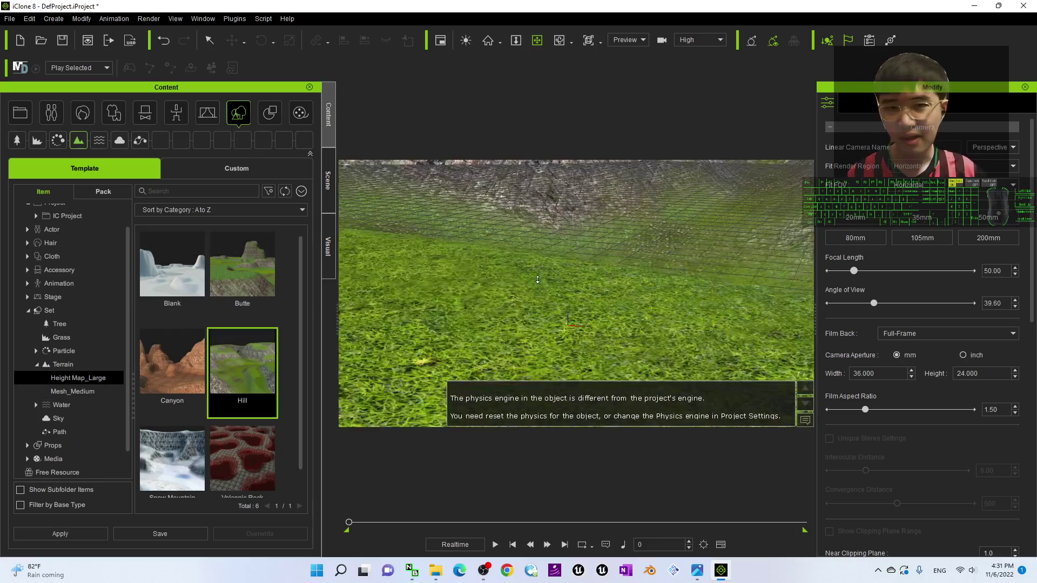
{"action": "scroll", "coordinate": [566, 306], "scroll_direction": "down", "scroll_amount": 10}
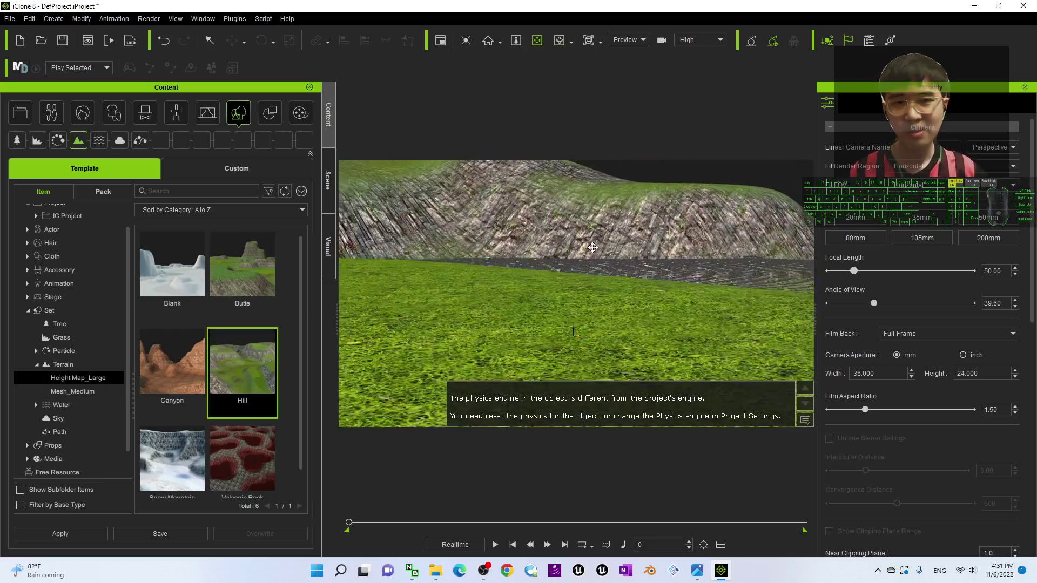
{"action": "right_click_drag", "start_coordinate": [572, 293], "coordinate": [701, 210]}
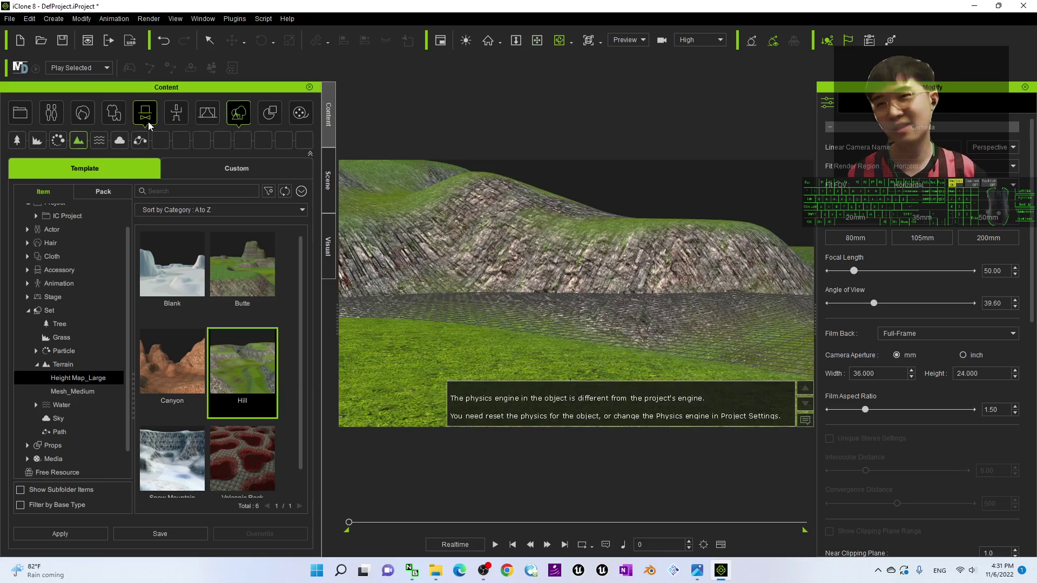
Add the Anime sky to the scene and look over the grassy area of the terrain.
{"action": "left_click", "coordinate": [121, 141]}
{"action": "double_click", "coordinate": [186, 271]}
{"action": "left_click_drag", "start_coordinate": [655, 277], "coordinate": [620, 283]}
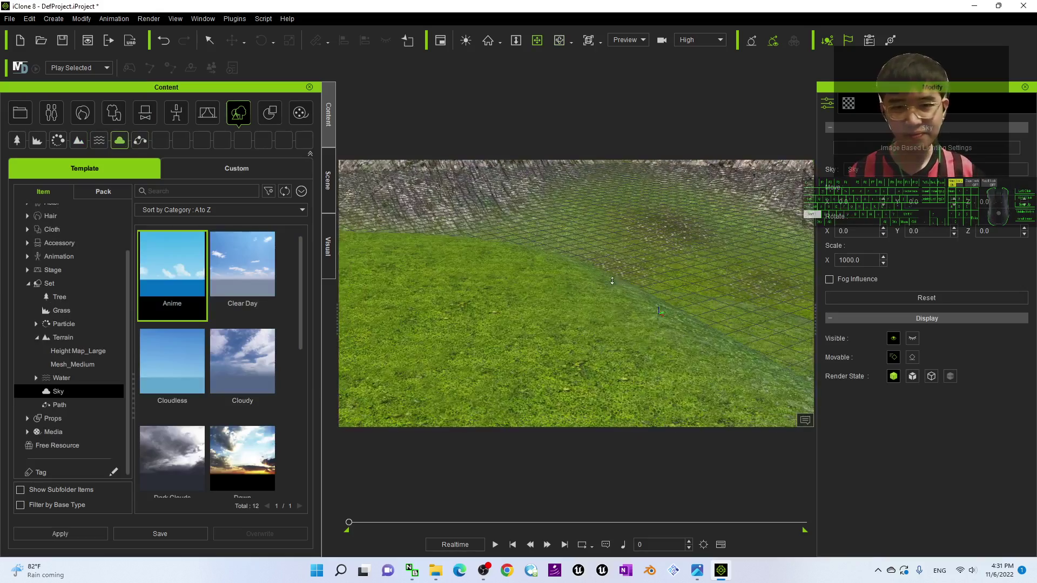
{"action": "scroll", "coordinate": [612, 281], "scroll_direction": "down", "scroll_amount": 5, "text": "shift"}
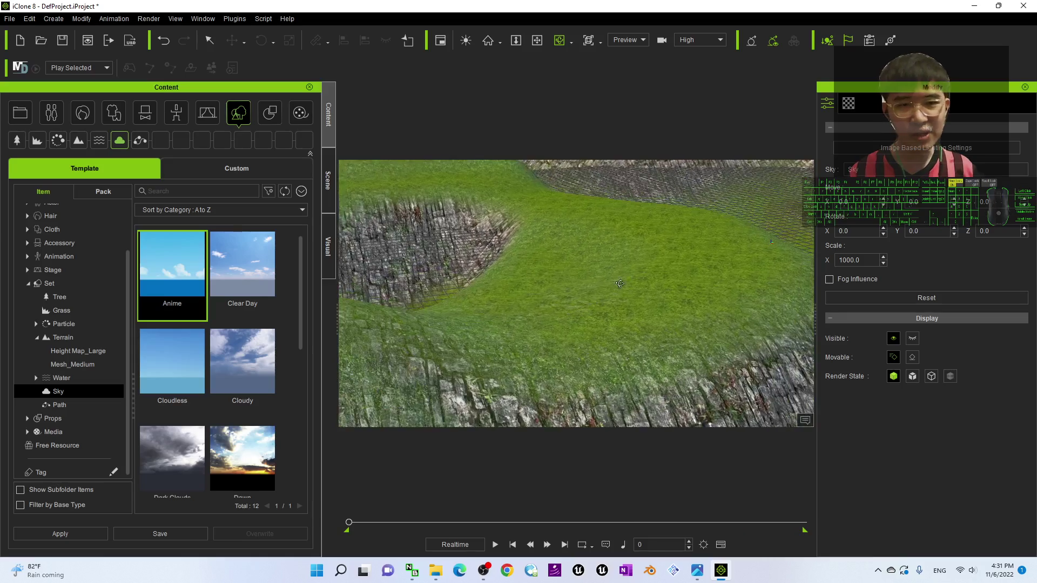
{"action": "mouse_move", "coordinate": [620, 284]}
{"action": "right_mouse_down"}
{"action": "mouse_move", "coordinate": [690, 237]}
{"action": "mouse_move", "coordinate": [623, 289]}
{"action": "right_mouse_up"}
{"action": "scroll", "coordinate": [623, 288], "scroll_direction": "up", "scroll_amount": 3, "text": "shift"}
{"action": "left_click_drag", "start_coordinate": [623, 289], "coordinate": [584, 292]}
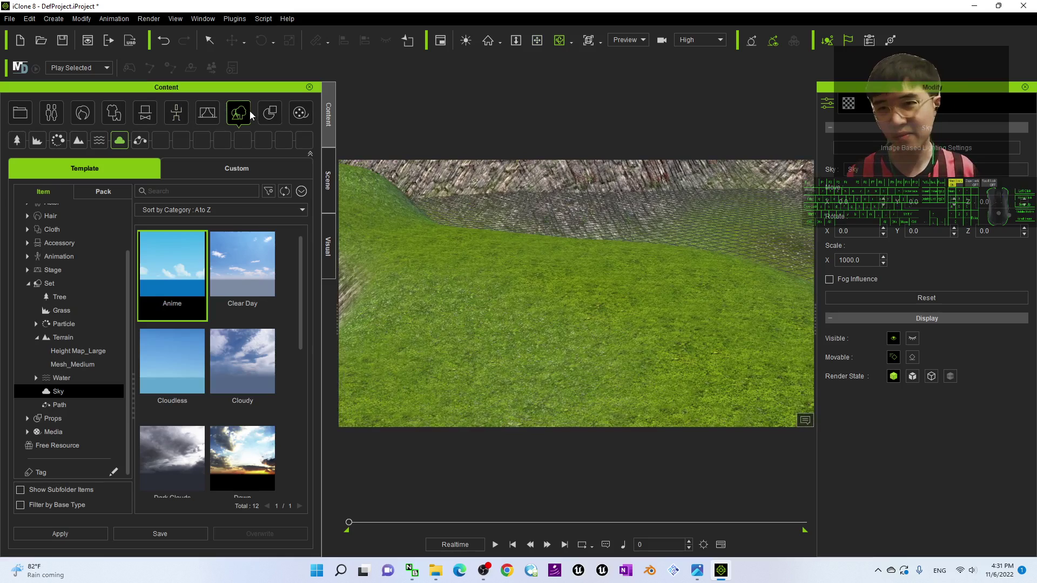
Place three Rotate Z props from the Billboard prop collection on the grassy hill.
{"action": "left_click", "coordinate": [269, 113]}
{"action": "left_click", "coordinate": [27, 419]}
{"action": "left_click", "coordinate": [34, 418]}
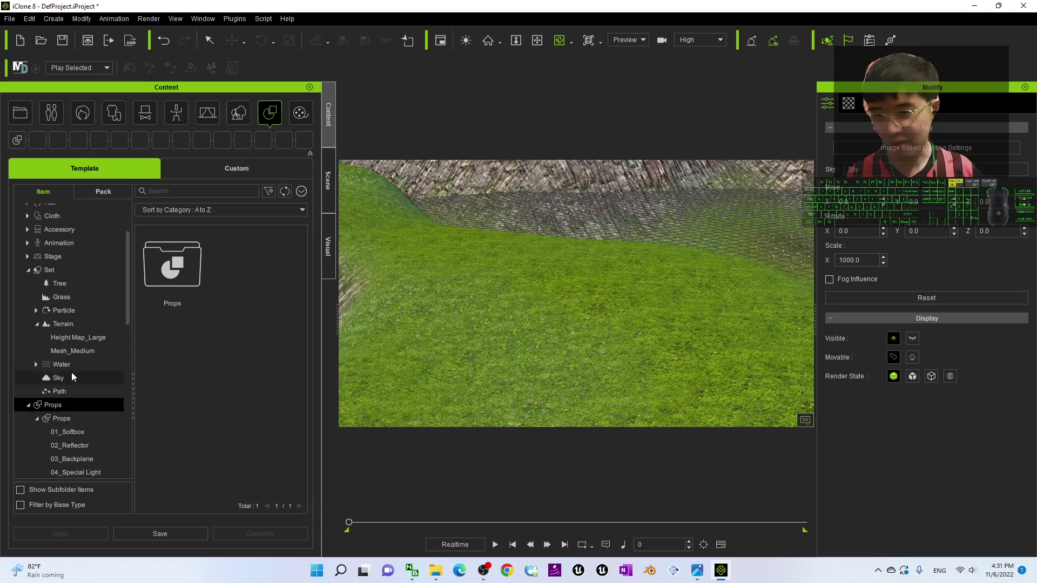
{"action": "scroll", "coordinate": [81, 375], "scroll_direction": "down", "scroll_amount": 4}
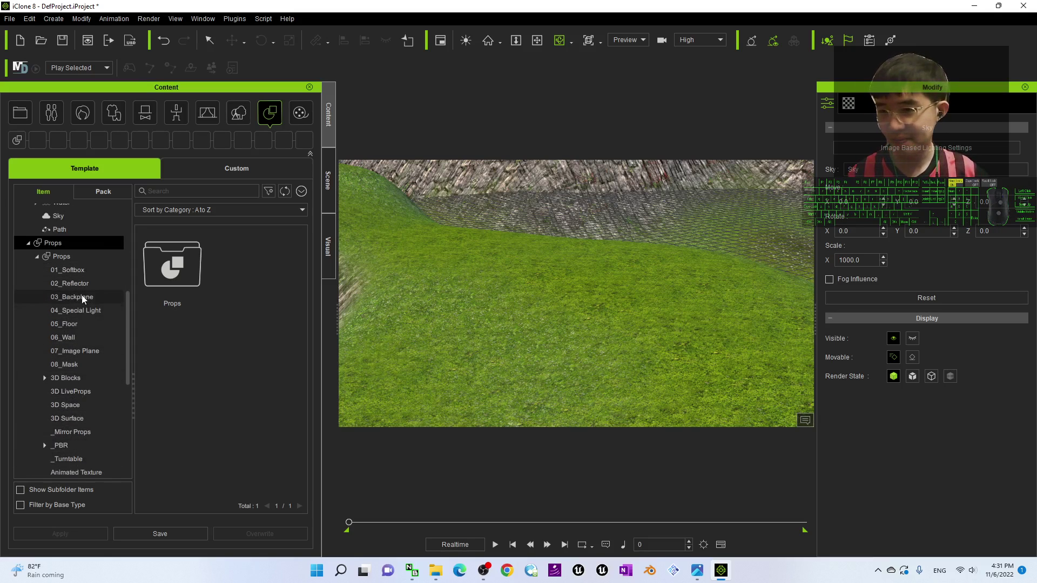
{"action": "scroll", "coordinate": [81, 296], "scroll_direction": "down", "scroll_amount": 1}
{"action": "left_click", "coordinate": [70, 444]}
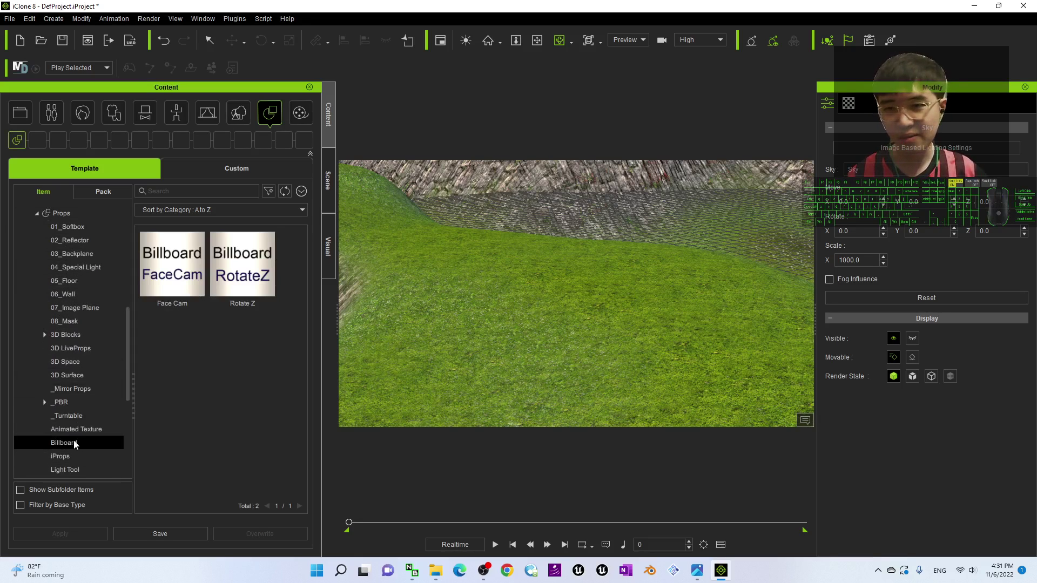
{"action": "left_click_drag", "start_coordinate": [253, 289], "coordinate": [573, 307]}
{"action": "left_click_drag", "start_coordinate": [608, 380], "coordinate": [632, 359]}
{"action": "scroll", "coordinate": [632, 359], "scroll_direction": "up", "scroll_amount": 4}
{"action": "left_click_drag", "start_coordinate": [532, 332], "coordinate": [663, 295]}
{"action": "right_click_drag", "start_coordinate": [664, 295], "coordinate": [822, 333]}
{"action": "left_click_drag", "start_coordinate": [821, 334], "coordinate": [712, 342]}
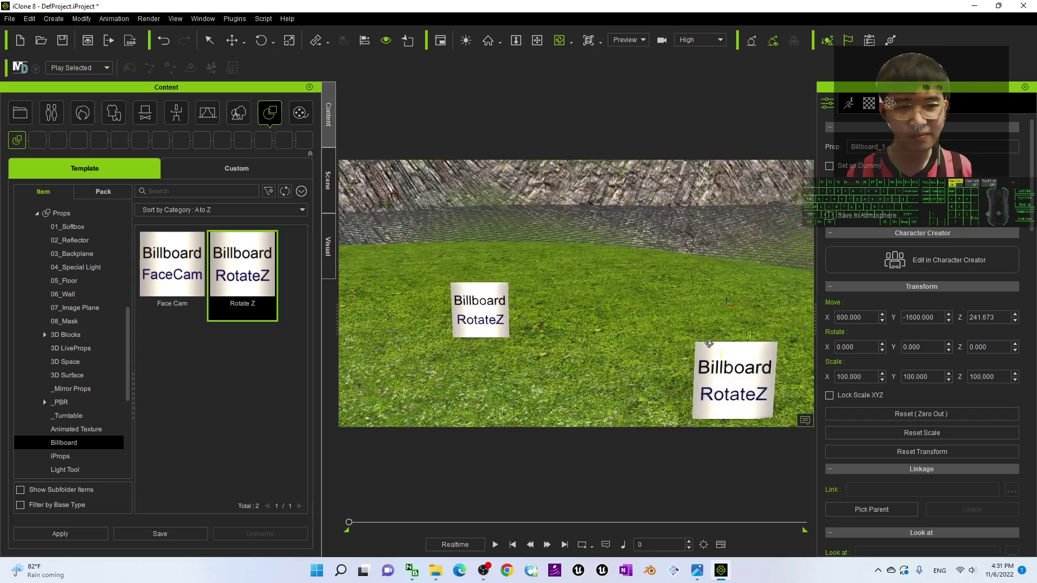
Delete two of the Rotate Z billboards, keeping a single one on the grass.
{"action": "scroll", "coordinate": [702, 337], "scroll_direction": "down", "scroll_amount": 4}
{"action": "scroll", "coordinate": [893, 336], "scroll_direction": "down", "scroll_amount": 3}
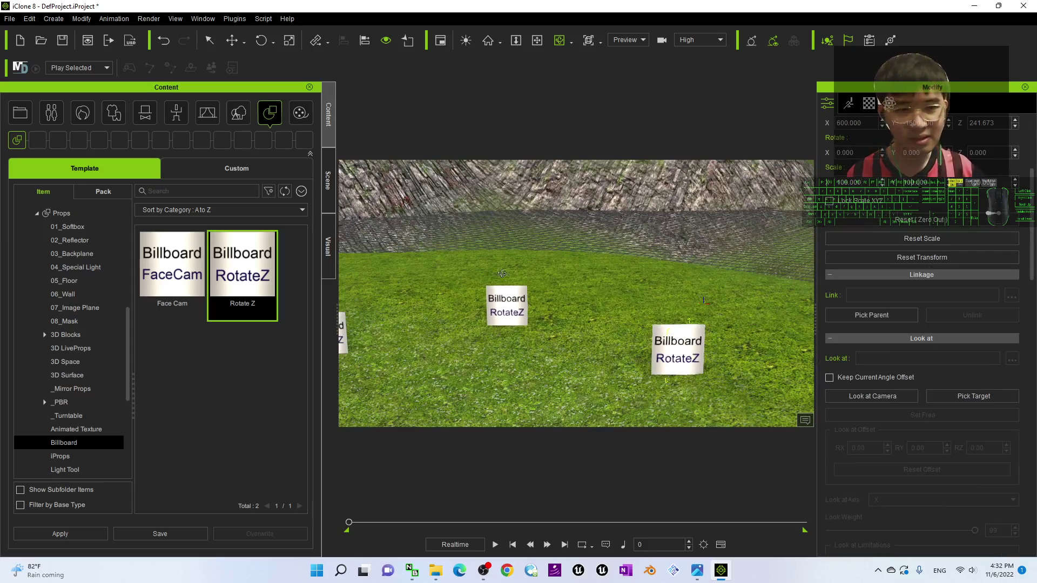
{"action": "key", "text": "Delete"}
{"action": "left_click", "coordinate": [508, 300]}
{"action": "key", "text": "Delete"}
{"action": "key", "text": "x"}
{"action": "left_click_drag", "start_coordinate": [485, 303], "coordinate": [560, 297]}
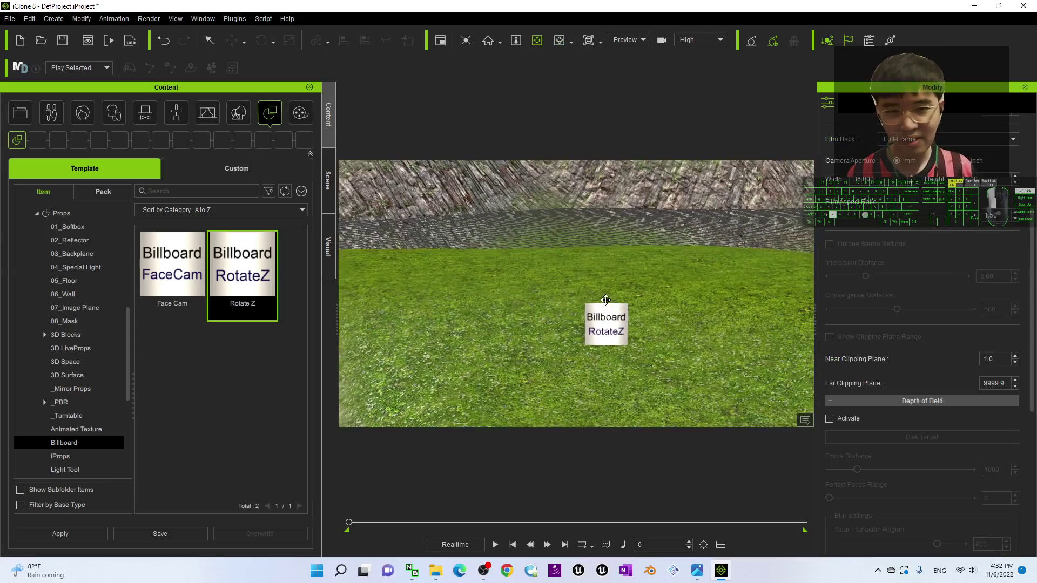
Set the remaining billboard's material Self Illumination to 100 and widen the Modify panel.
{"action": "left_click", "coordinate": [600, 306]}
{"action": "scroll", "coordinate": [561, 297], "scroll_direction": "up", "scroll_amount": 3}
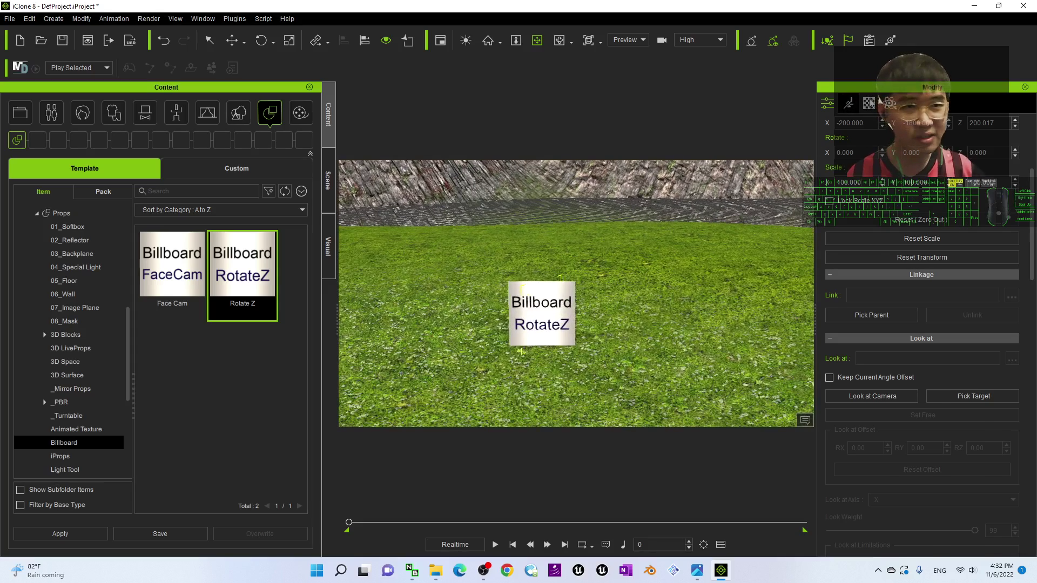
{"action": "left_click", "coordinate": [869, 103]}
{"action": "scroll", "coordinate": [859, 328], "scroll_direction": "down", "scroll_amount": 10}
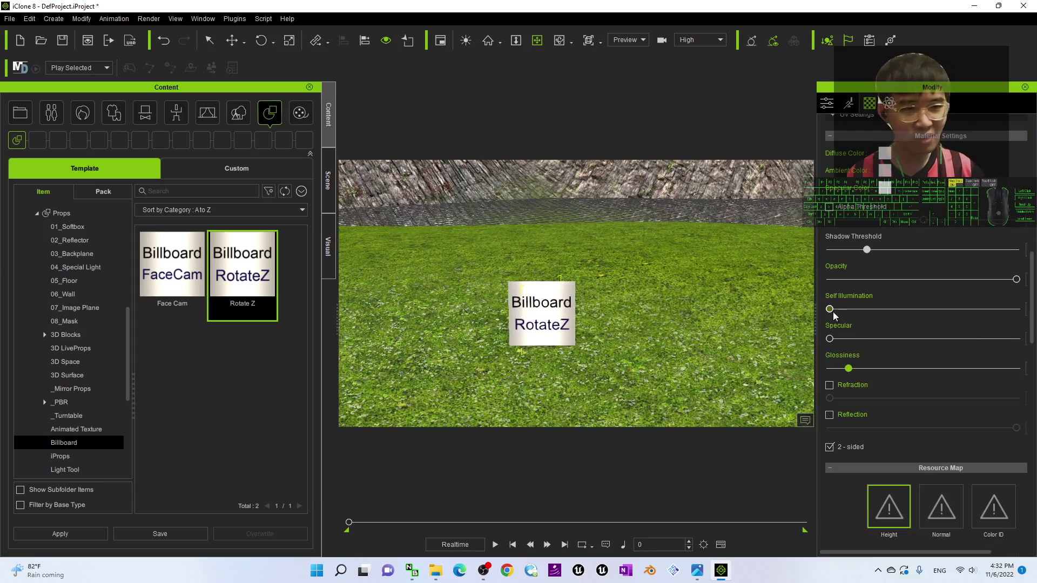
{"action": "left_click_drag", "start_coordinate": [832, 315], "coordinate": [1028, 321]}
{"action": "left_click_drag", "start_coordinate": [812, 315], "coordinate": [758, 313]}
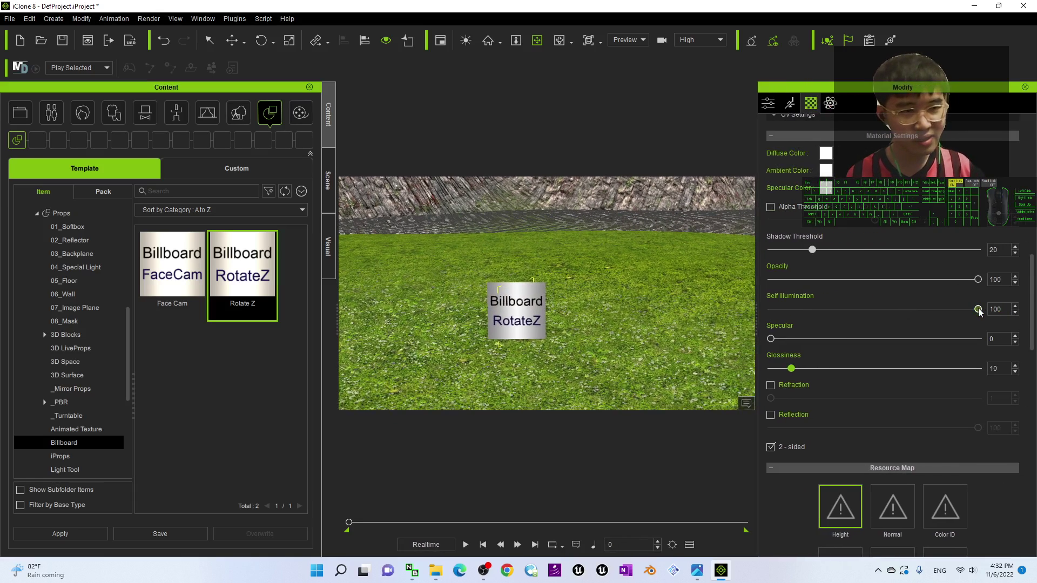
{"action": "left_click_drag", "start_coordinate": [967, 312], "coordinate": [755, 311]}
Examine from several camera angles how the Rotate Z billboard turns towards the viewer.
{"action": "key", "text": "c"}
{"action": "left_click_drag", "start_coordinate": [534, 303], "coordinate": [833, 276]}
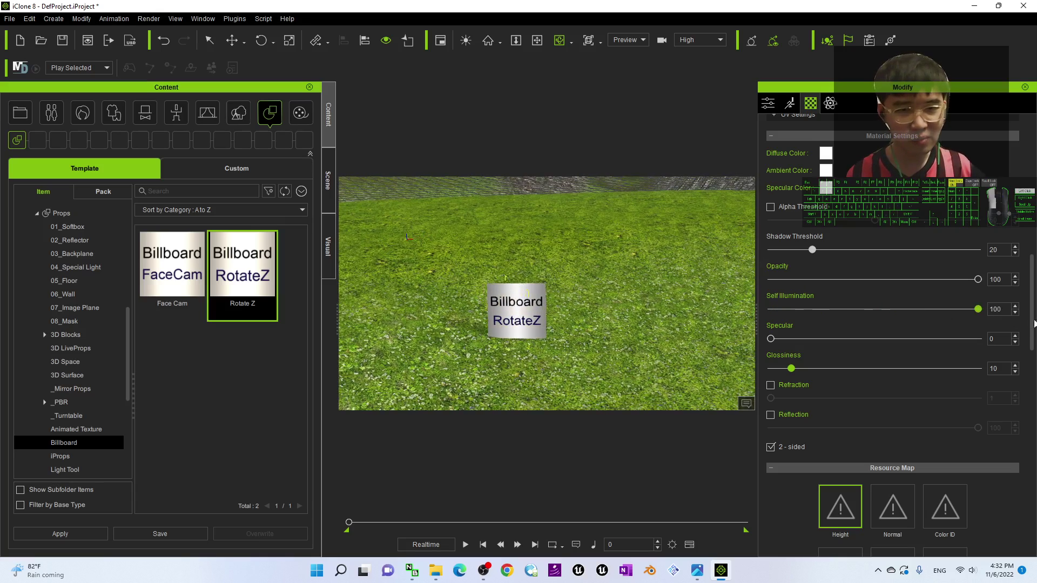
{"action": "key", "text": "c"}
{"action": "left_click_drag", "start_coordinate": [470, 324], "coordinate": [480, 300]}
{"action": "key", "text": "c"}
{"action": "scroll", "coordinate": [550, 300], "scroll_direction": "up", "scroll_amount": 2}
{"action": "scroll", "coordinate": [508, 300], "scroll_direction": "down", "scroll_amount": 1}
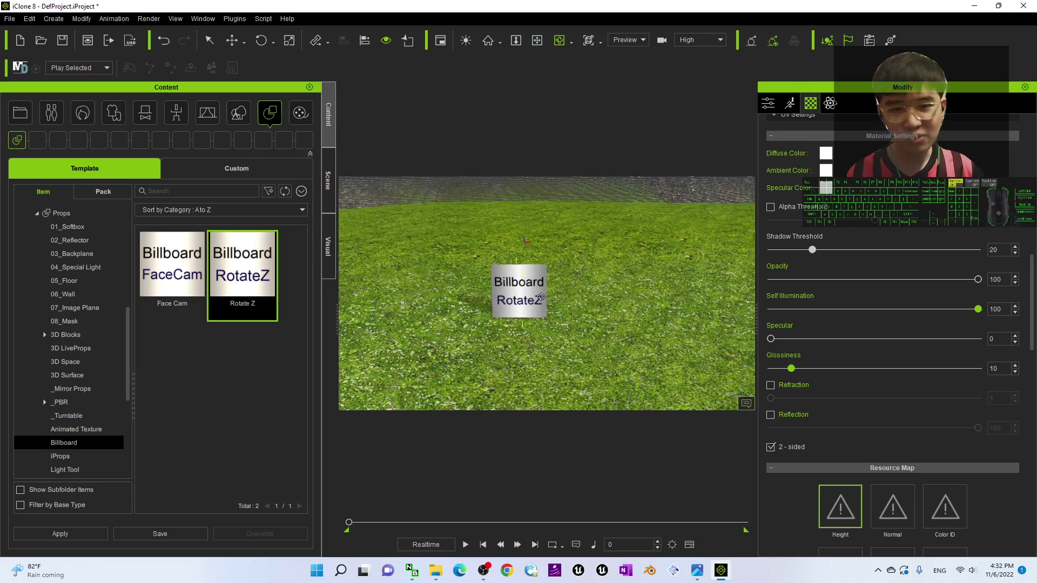
Reduce the iClone window to a floating size and minimize the image viewer and folder windows behind it to expose the desktop.
{"action": "left_click_drag", "start_coordinate": [532, 5], "coordinate": [511, 36]}
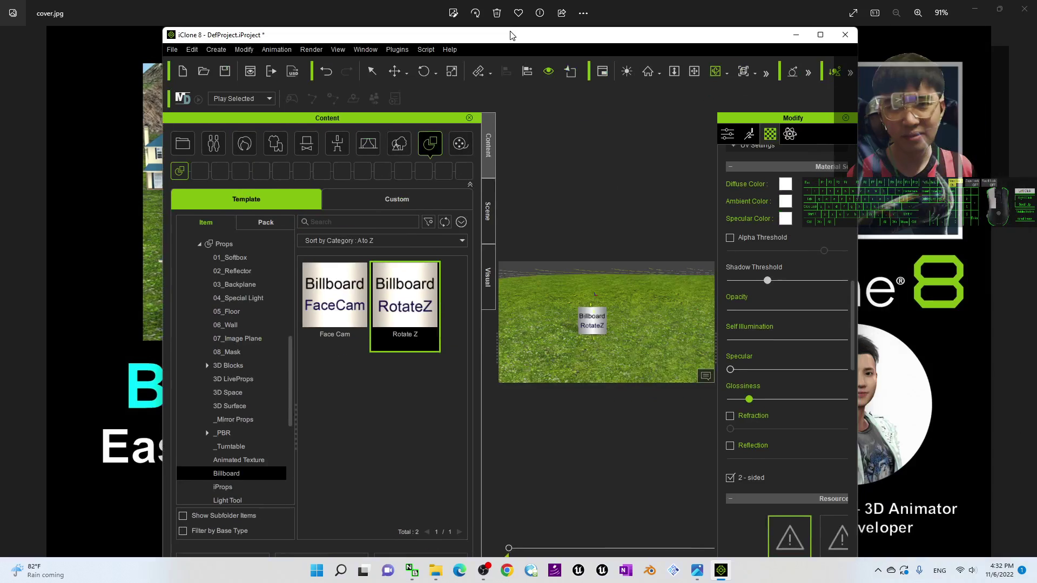
{"action": "left_click", "coordinate": [975, 9]}
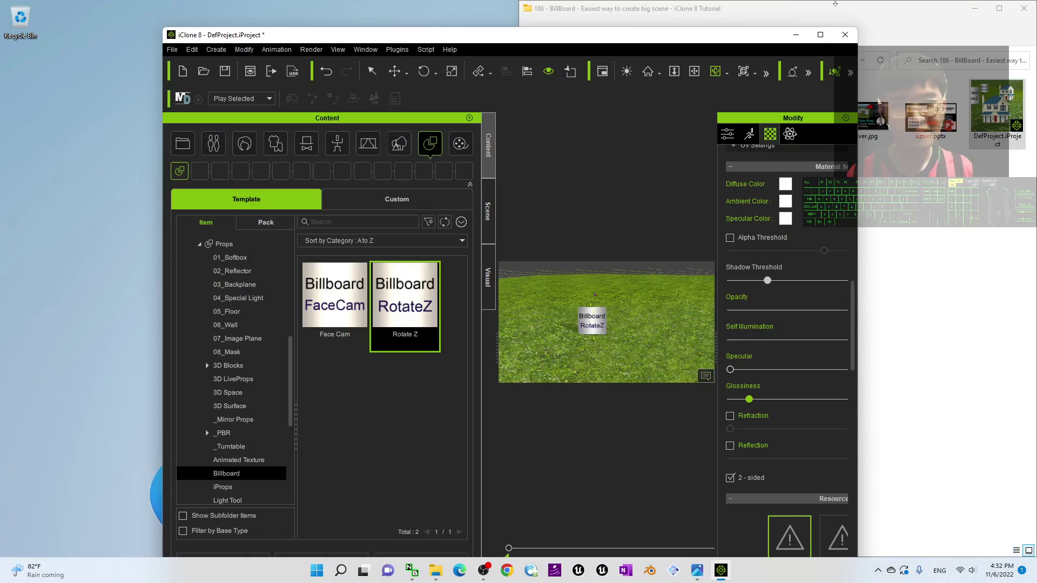
{"action": "left_click", "coordinate": [975, 9]}
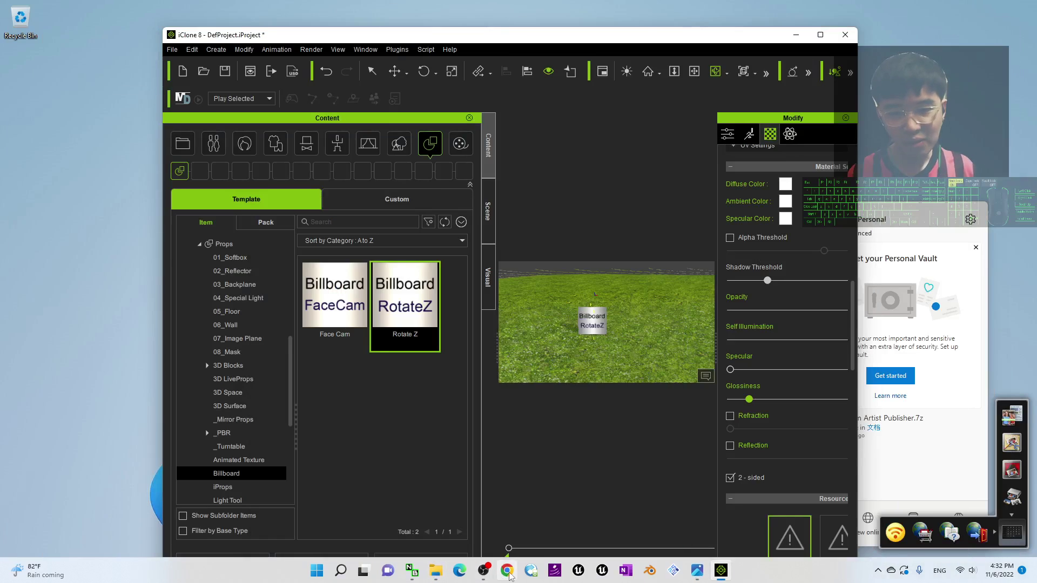
Open Google Chrome with the first listed profile and remove the newly added Adobe Acrobat extension.
{"action": "right_click", "coordinate": [507, 572]}
{"action": "left_click", "coordinate": [477, 524]}
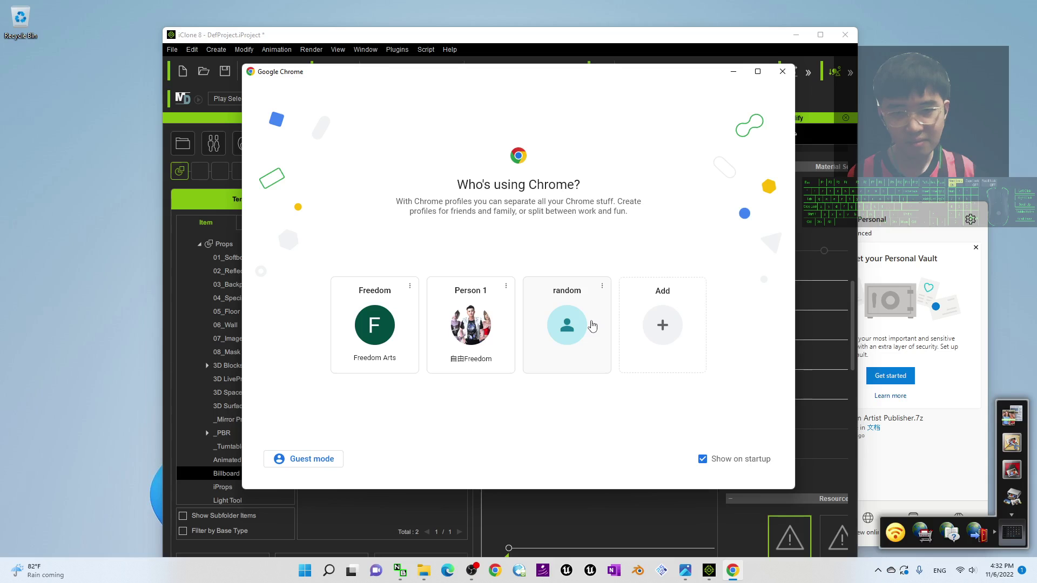
{"action": "left_click", "coordinate": [375, 325]}
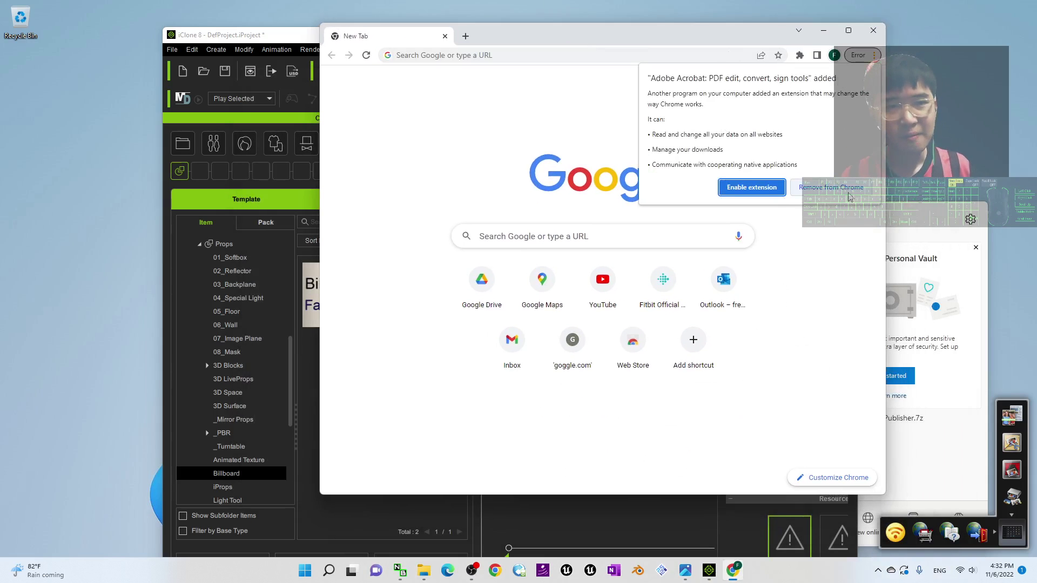
{"action": "left_click", "coordinate": [830, 188]}
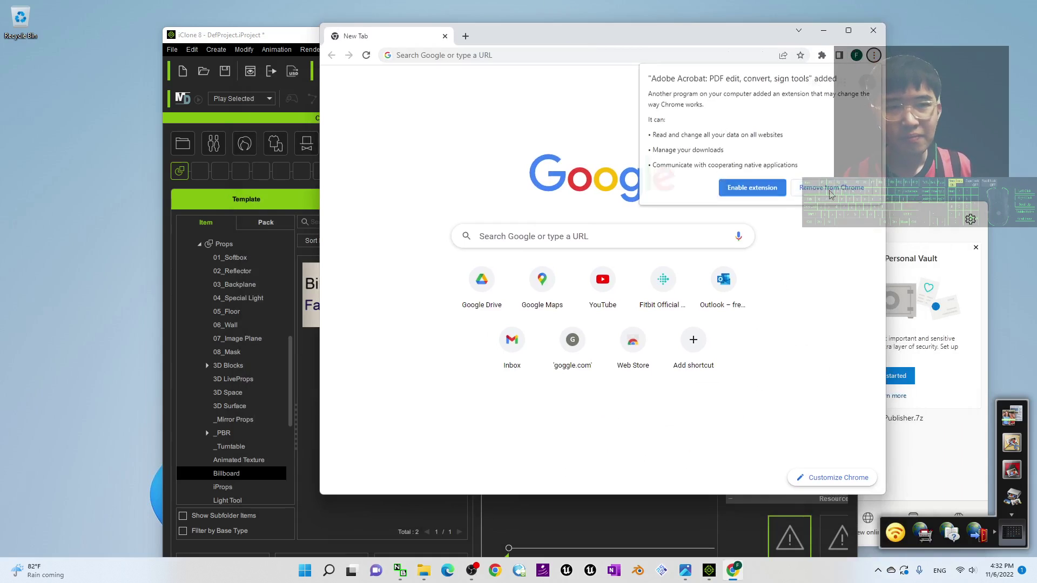
Search Google for tree transparent background, accepting the suggested clipart ending.
{"action": "left_click", "coordinate": [448, 56]}
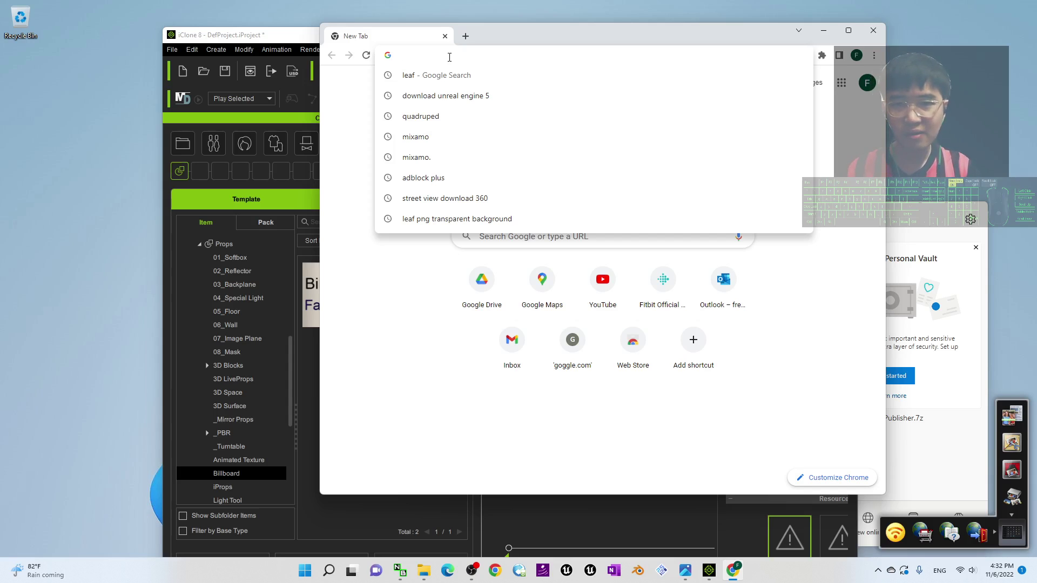
{"action": "type", "text": "lea"}
{"action": "key", "text": "BackSpace"}
{"action": "key", "text": "BackSpace"}
{"action": "key", "text": "BackSpace"}
{"action": "key", "text": "BackSpace"}
{"action": "type", "text": "tree transparent "}
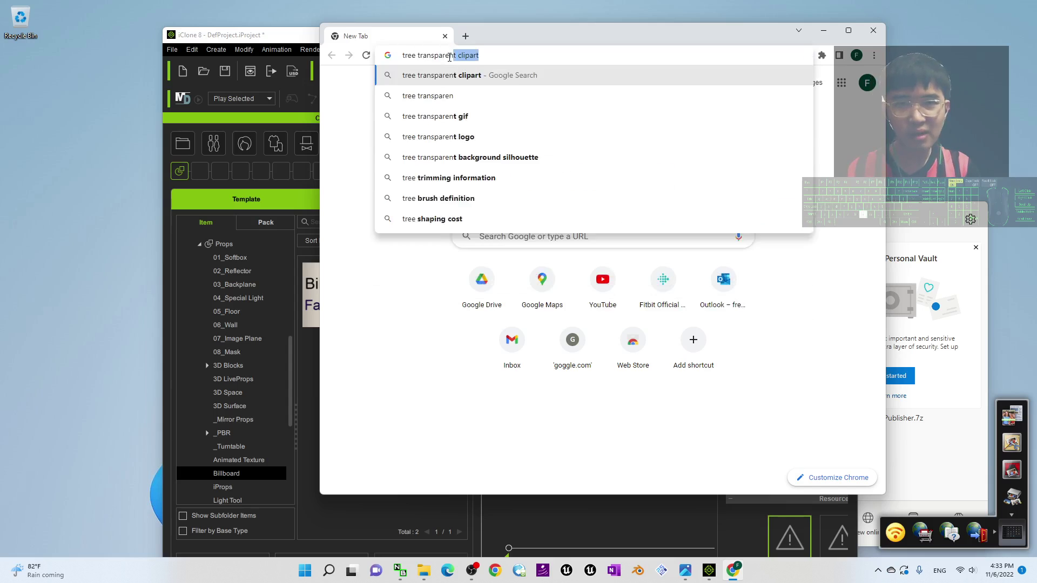
{"action": "type", "text": "background"}
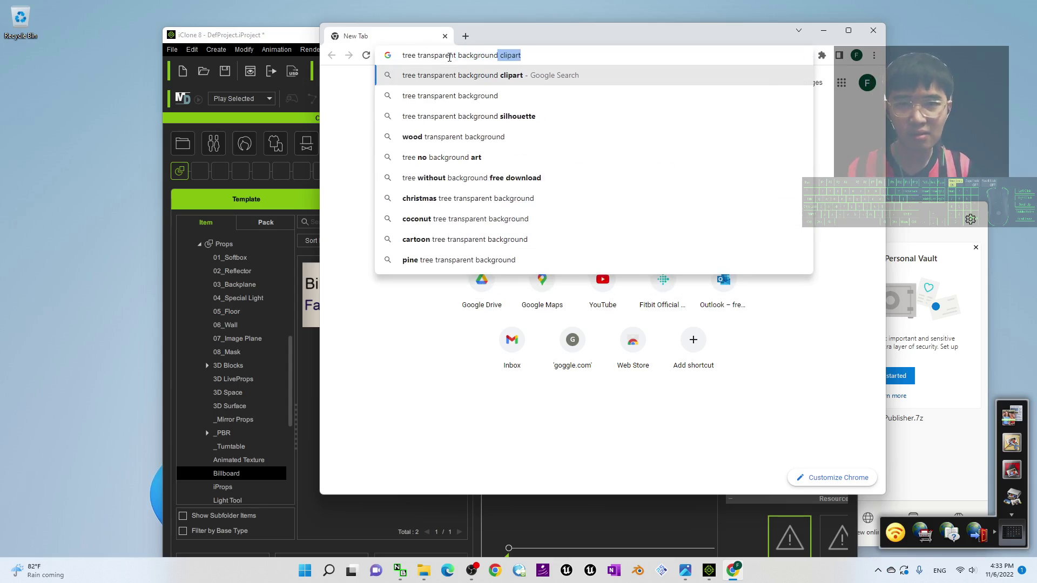
{"action": "key", "text": "Return"}
Maximize the browser, remove clipart from the query and show the image results for tree transparent background.
{"action": "left_click_drag", "start_coordinate": [701, 38], "coordinate": [695, 1]}
{"action": "left_click_drag", "start_coordinate": [237, 68], "coordinate": [310, 65]}
{"action": "key", "text": "BackSpace"}
{"action": "key", "text": "Return"}
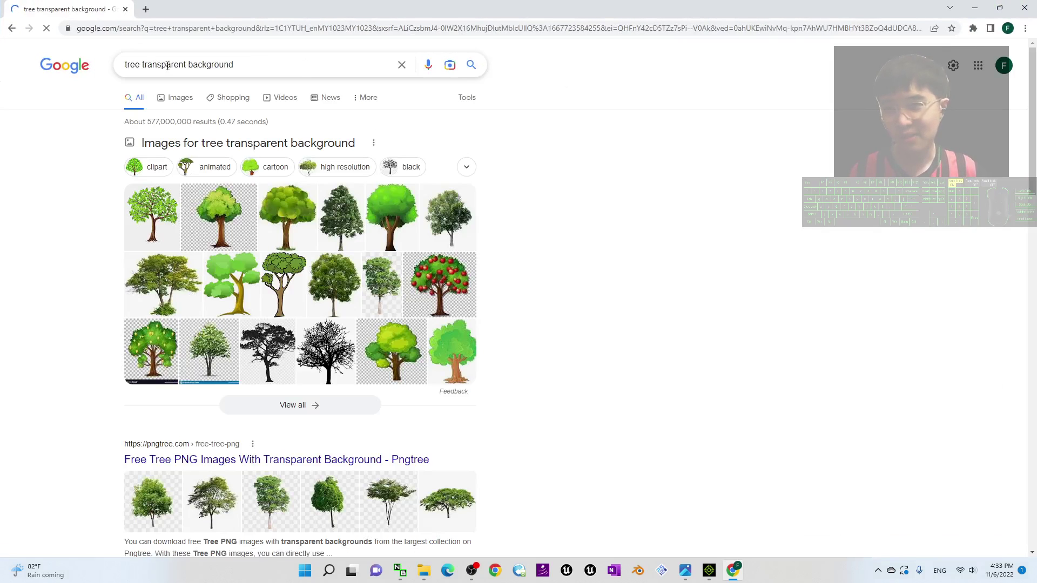
{"action": "left_click", "coordinate": [180, 98]}
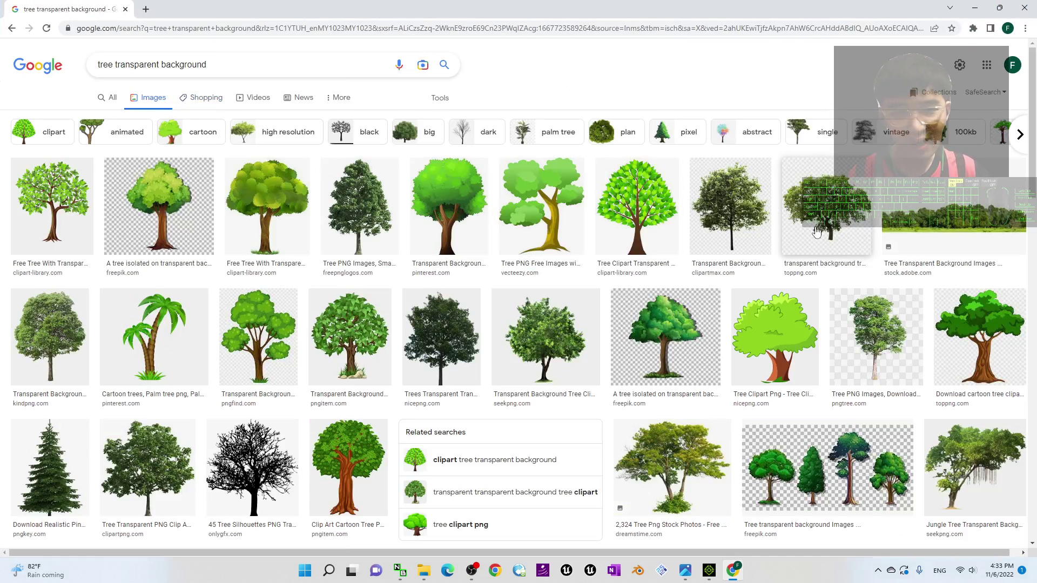
Preview several of the tree images and their related images to judge which suit a transparent billboard texture.
{"action": "left_click", "coordinate": [350, 337]}
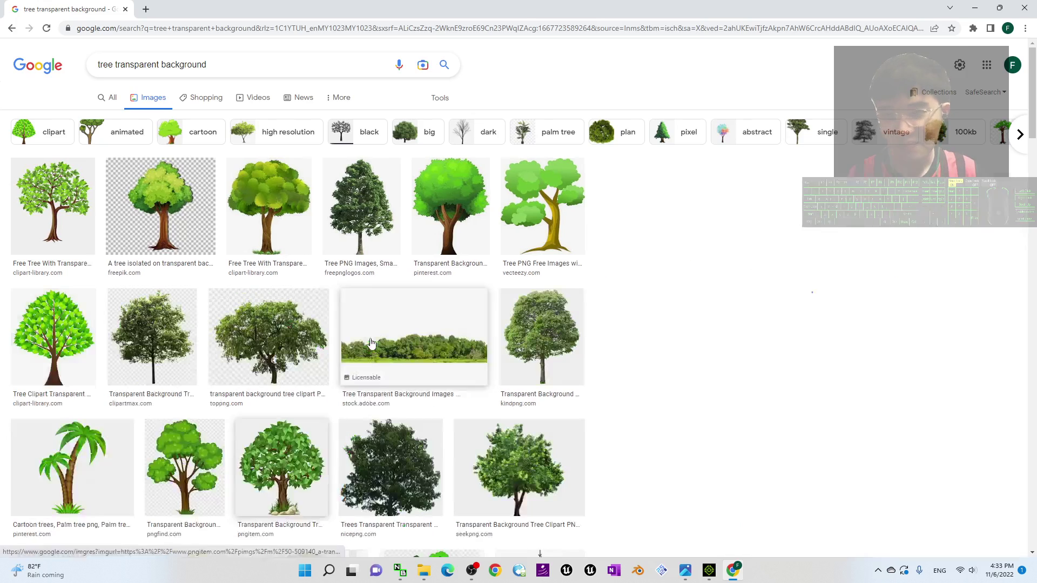
{"action": "scroll", "coordinate": [411, 281], "scroll_direction": "down", "scroll_amount": 1}
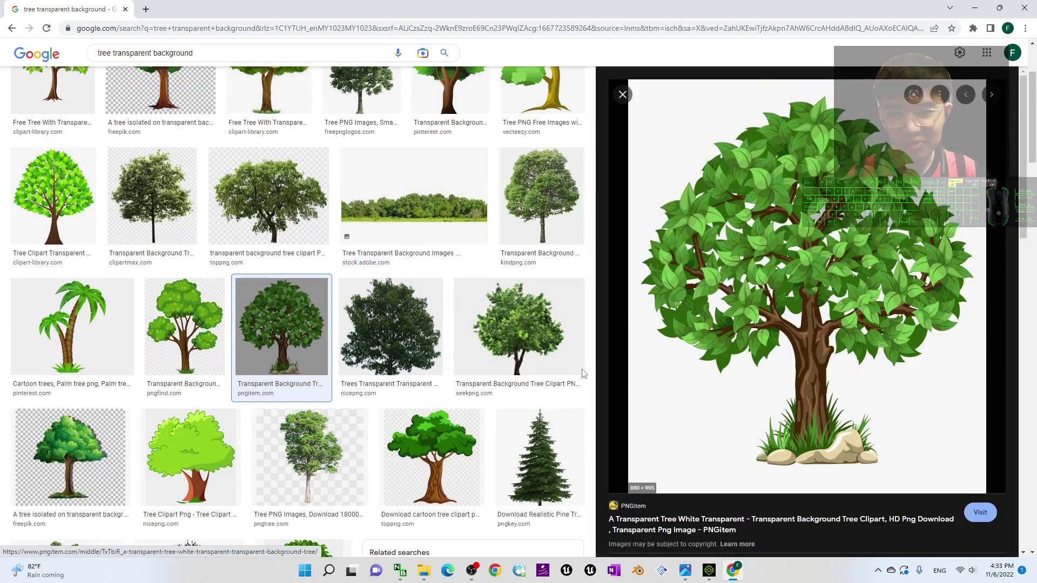
{"action": "left_click", "coordinate": [563, 339]}
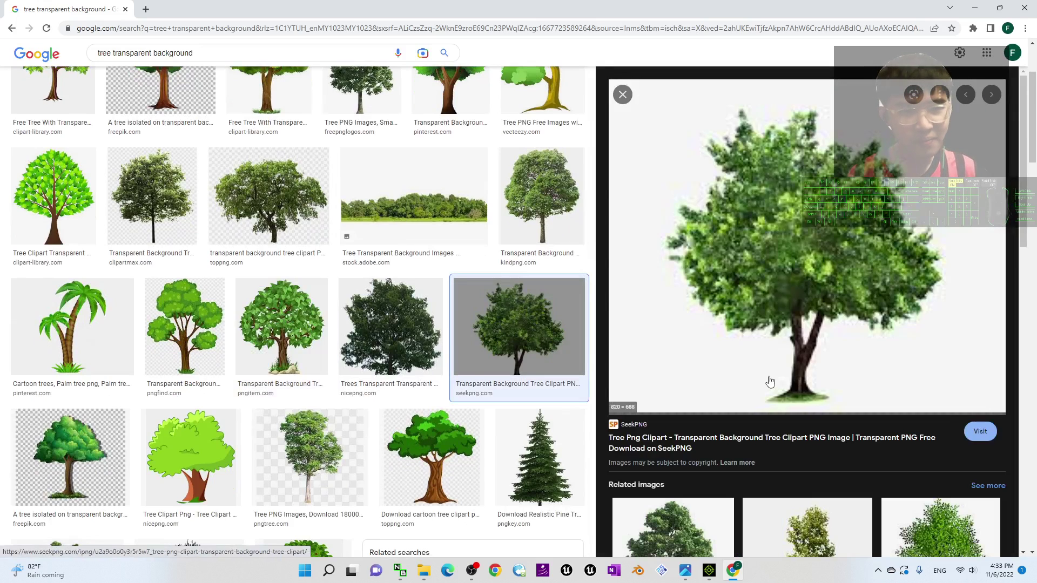
{"action": "left_click", "coordinate": [389, 324]}
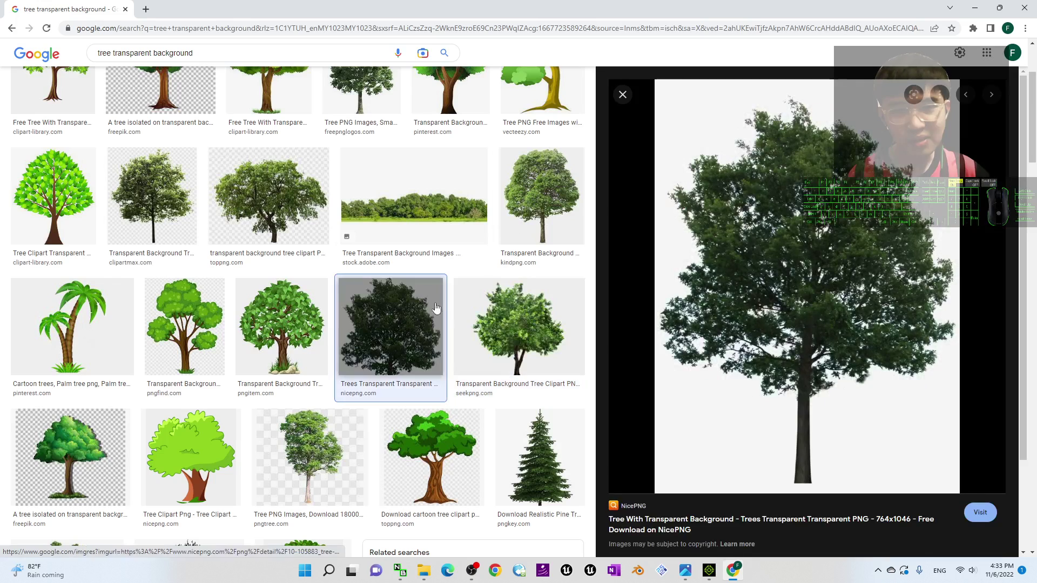
{"action": "left_click", "coordinate": [535, 232]}
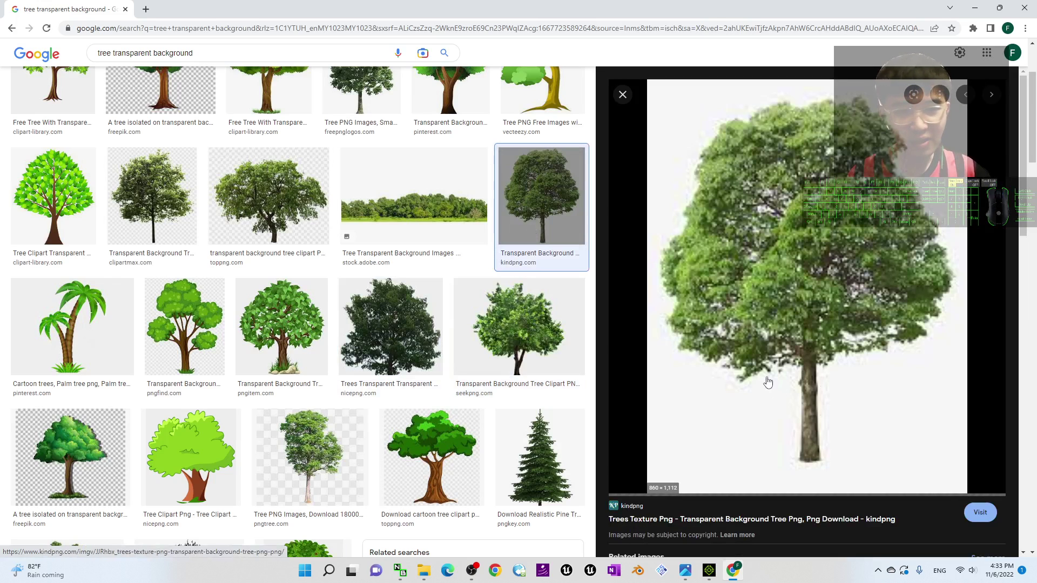
{"action": "scroll", "coordinate": [378, 216], "scroll_direction": "up", "scroll_amount": 3}
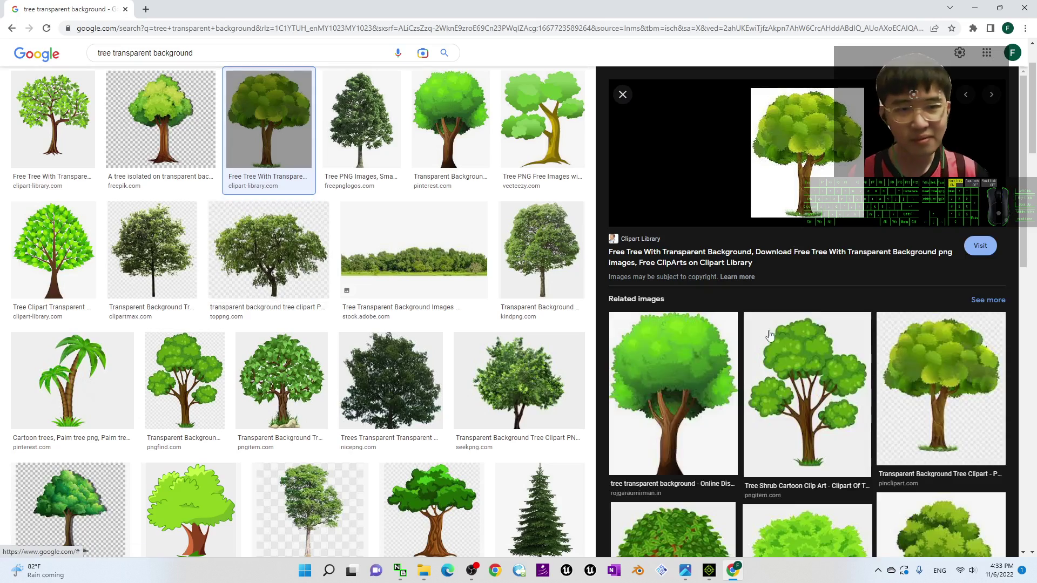
{"action": "scroll", "coordinate": [738, 237], "scroll_direction": "down", "scroll_amount": 3}
{"action": "scroll", "coordinate": [246, 378], "scroll_direction": "down", "scroll_amount": 3}
{"action": "scroll", "coordinate": [257, 340], "scroll_direction": "down", "scroll_amount": 3}
{"action": "scroll", "coordinate": [216, 243], "scroll_direction": "up", "scroll_amount": 7}
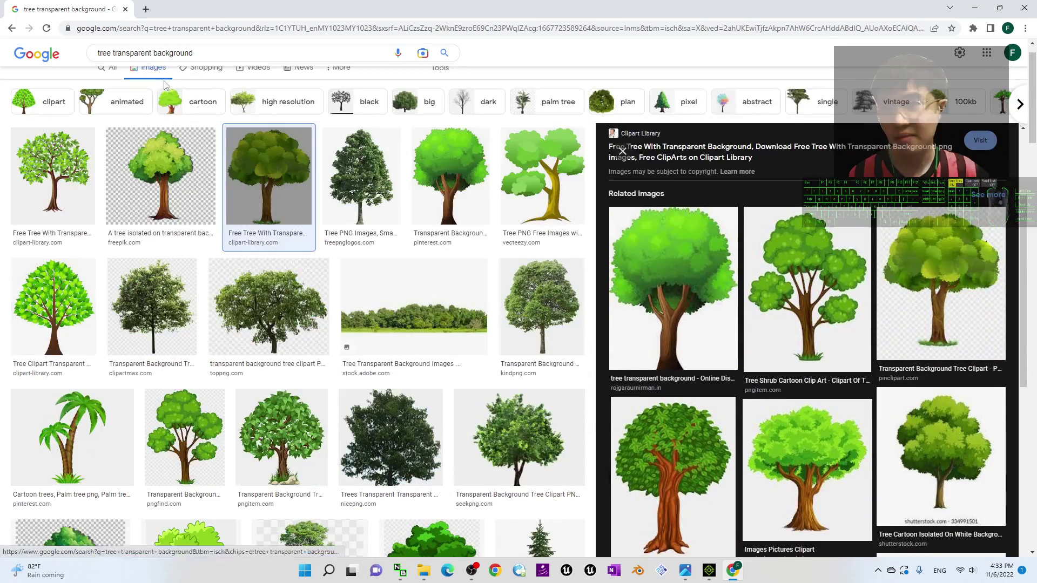
Refine the image search to tree png transparent background and preview several of the realistic tree results.
{"action": "left_click", "coordinate": [115, 54]}
{"action": "type", "text": "png"}
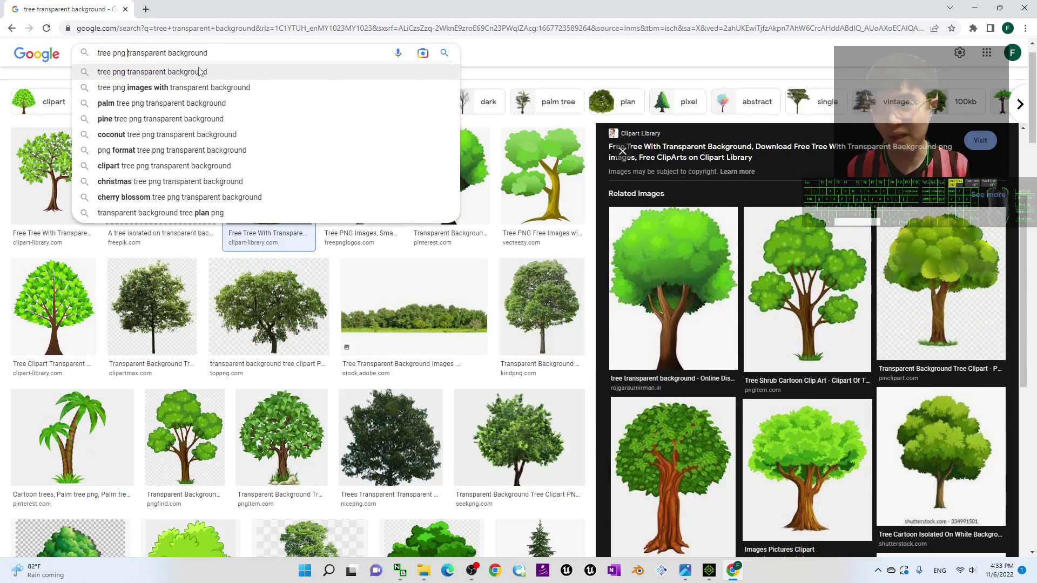
{"action": "left_click", "coordinate": [200, 72]}
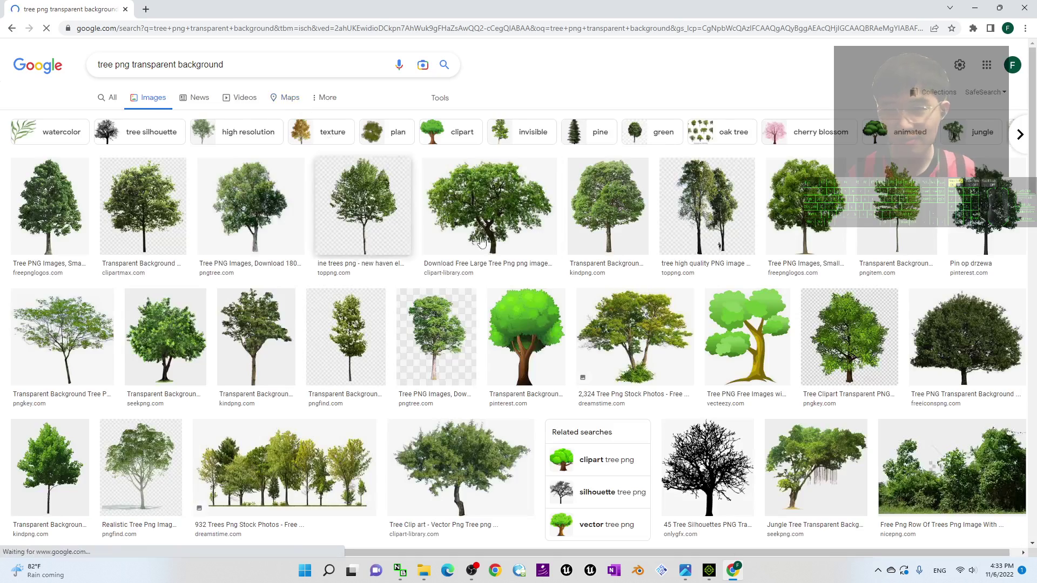
{"action": "left_click", "coordinate": [261, 218]}
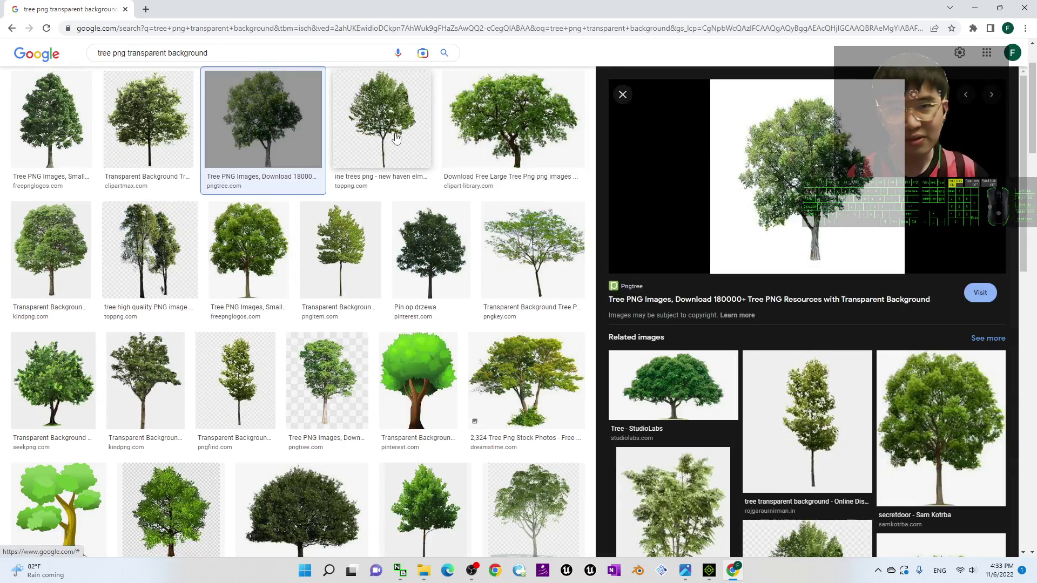
{"action": "left_click", "coordinate": [487, 139]}
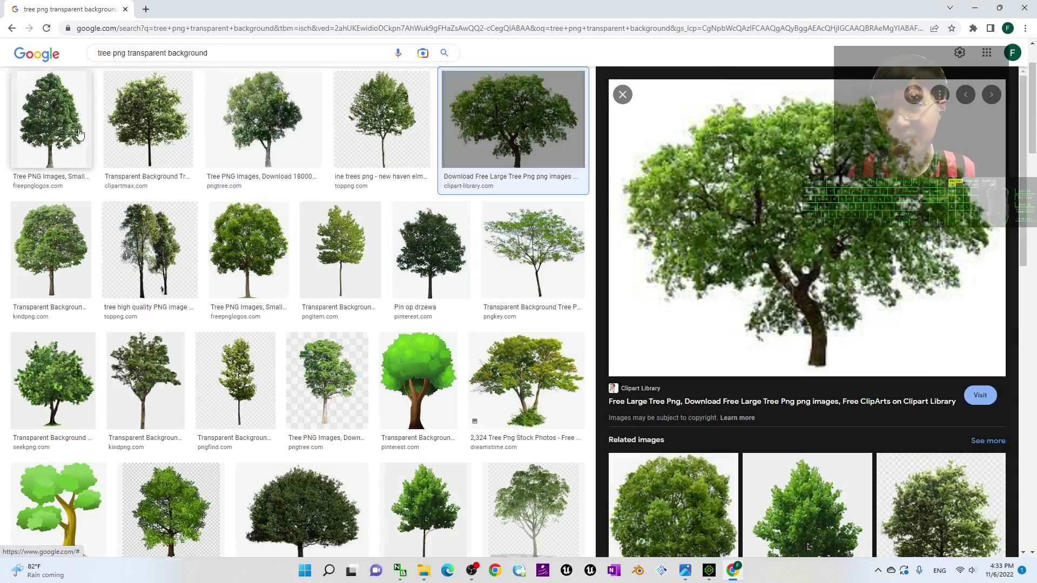
{"action": "left_click", "coordinate": [52, 119]}
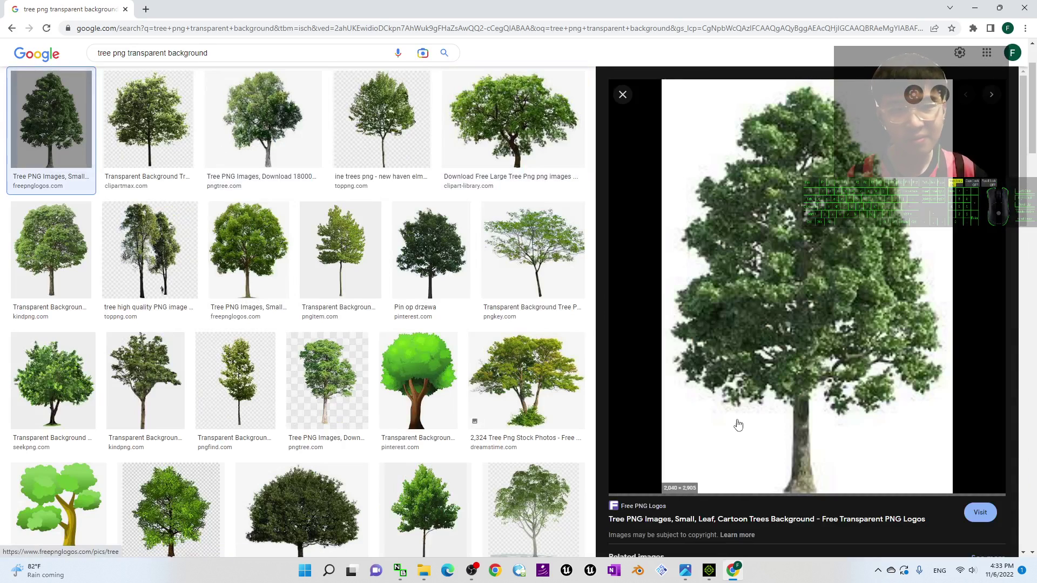
{"action": "scroll", "coordinate": [861, 374], "scroll_direction": "down", "scroll_amount": 2}
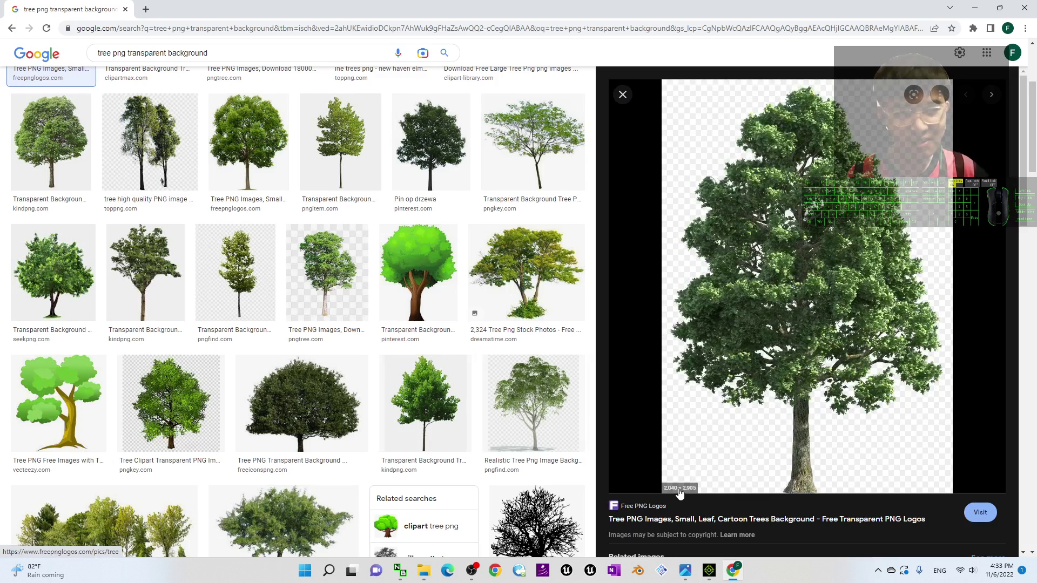
{"action": "left_click", "coordinate": [432, 414]}
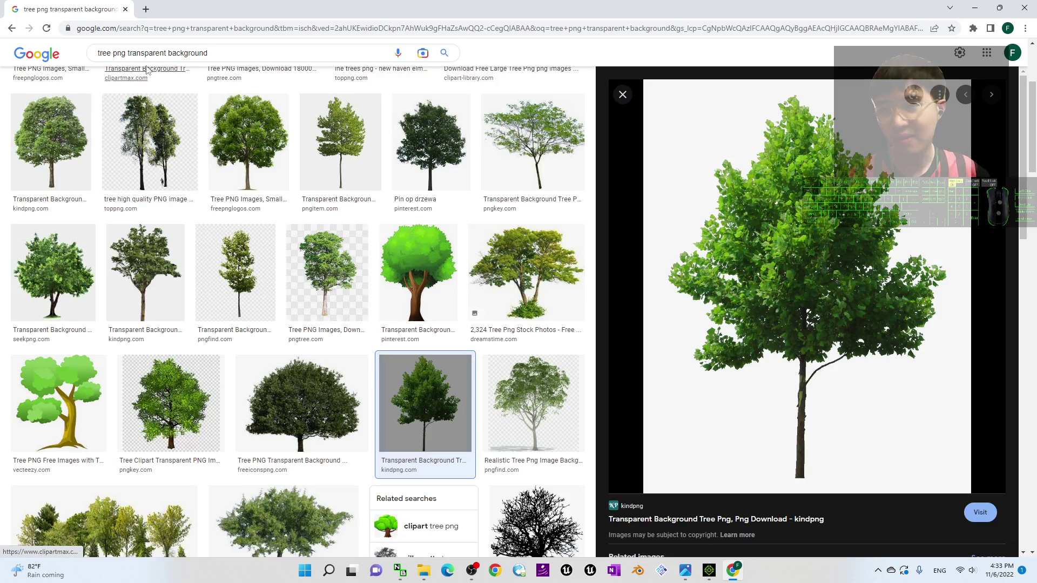
Shorten the image search to tree png and preview the ClipartPNG and FreePNGImg trees.
{"action": "left_click_drag", "start_coordinate": [127, 53], "coordinate": [224, 54]}
{"action": "key", "text": "BackSpace"}
{"action": "key", "text": "Return"}
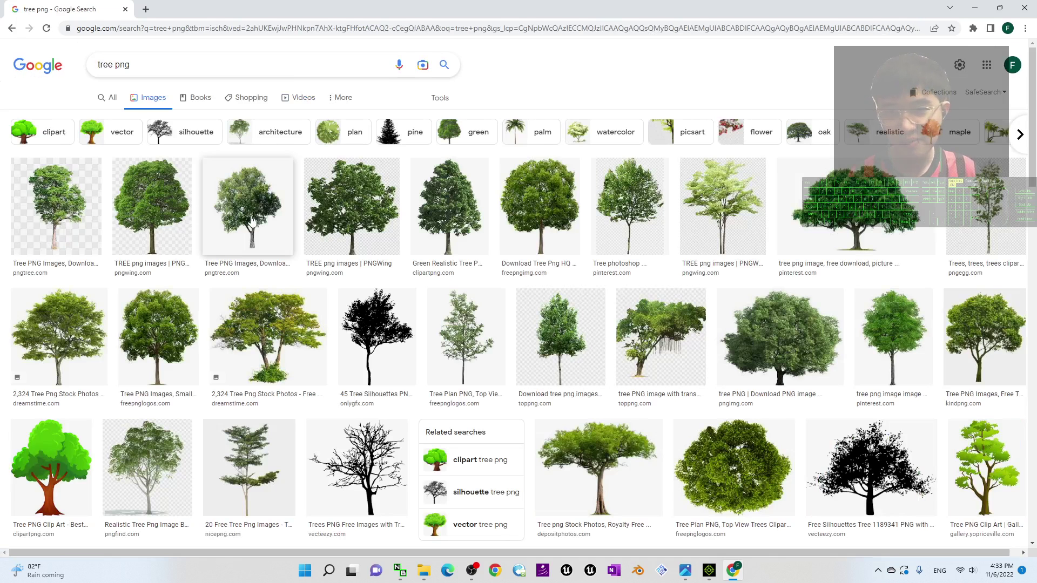
{"action": "left_click", "coordinate": [482, 221]}
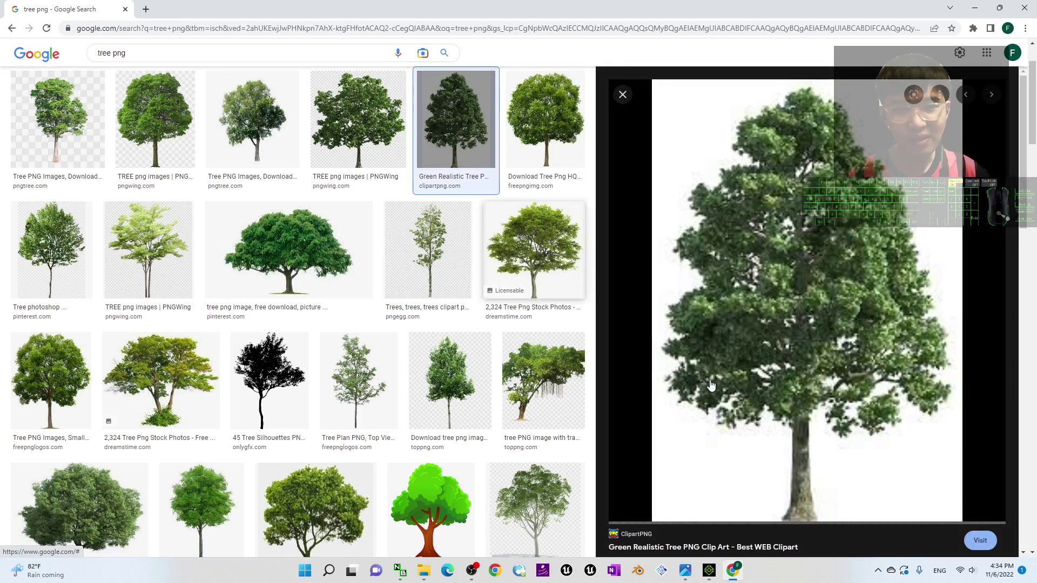
{"action": "left_click", "coordinate": [544, 151]}
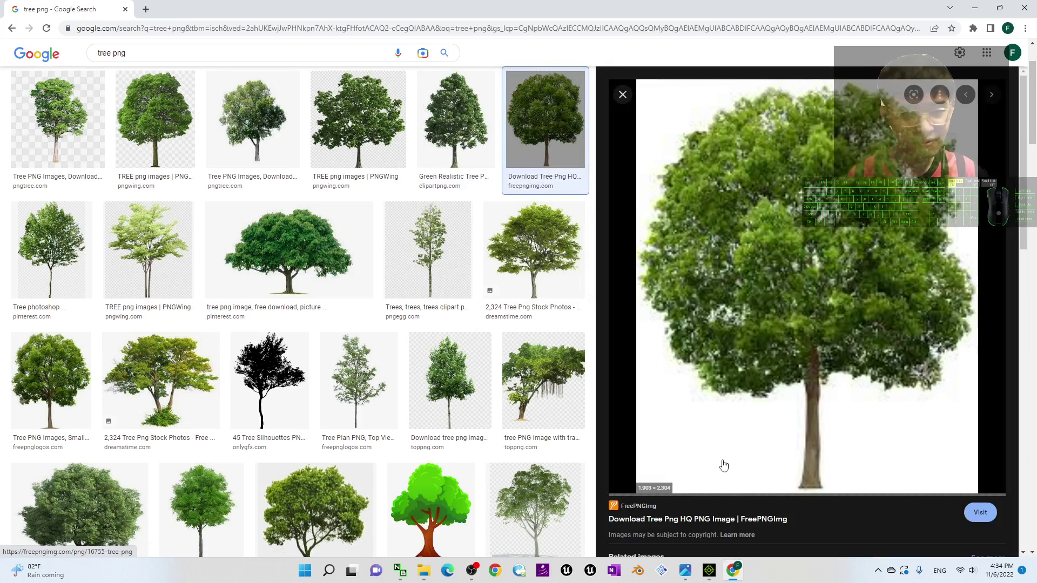
Save the FreePNGImg tree image to the Desktop as 8-2-tree-png.png.
{"action": "right_click", "coordinate": [807, 262]}
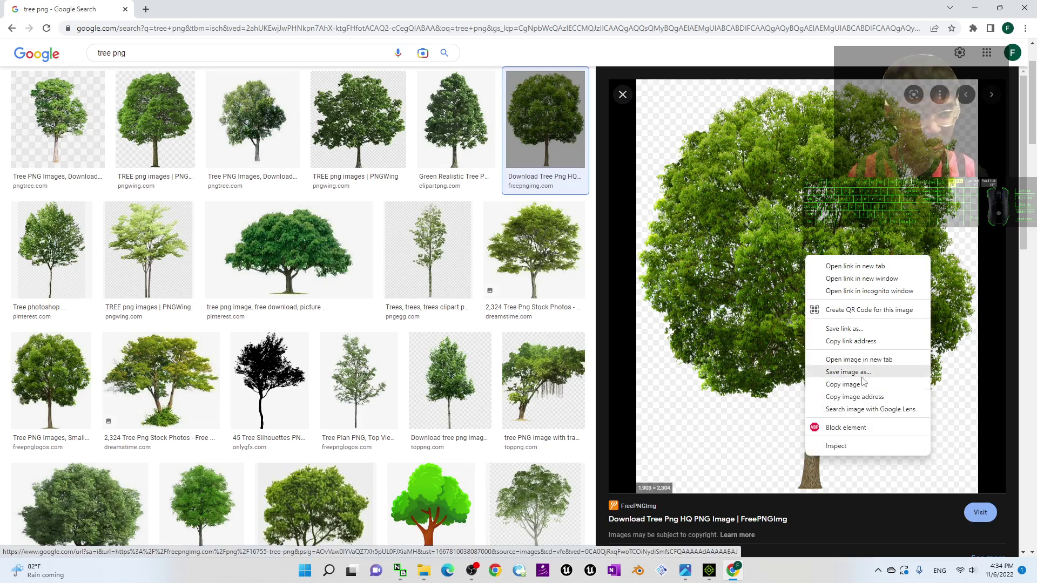
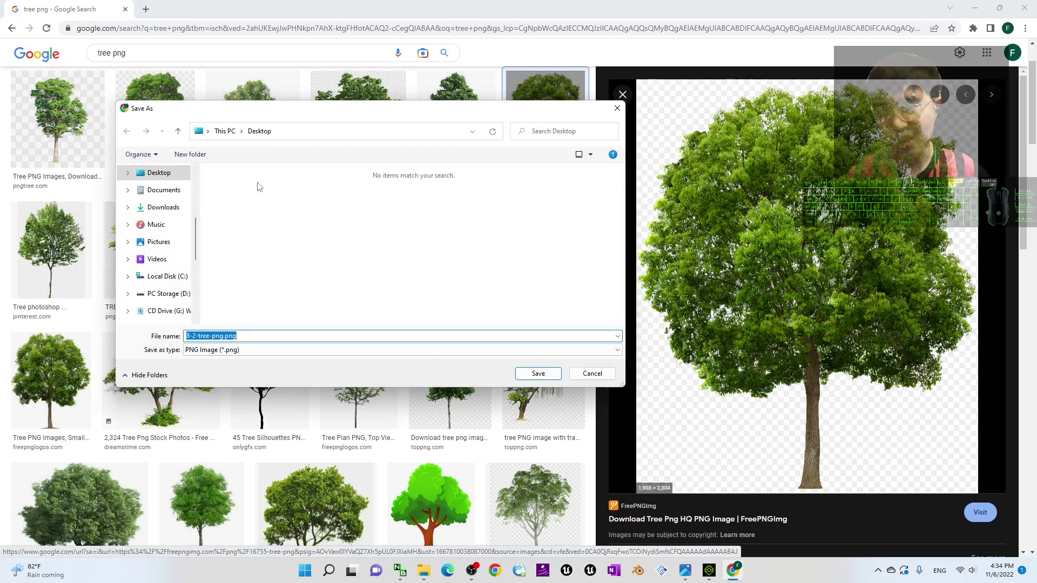
{"action": "left_click", "coordinate": [268, 197]}
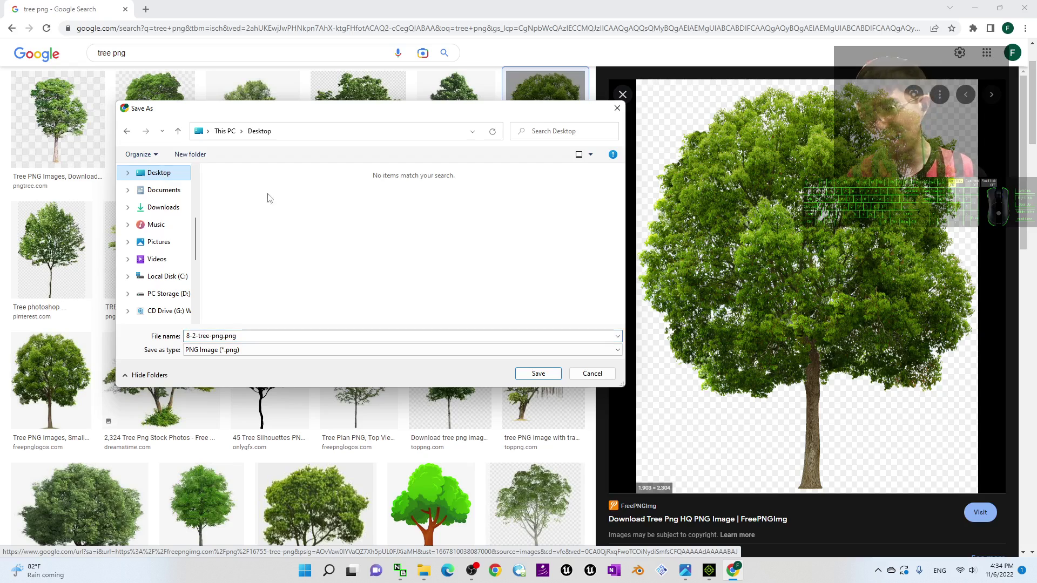
{"action": "left_click", "coordinate": [543, 375]}
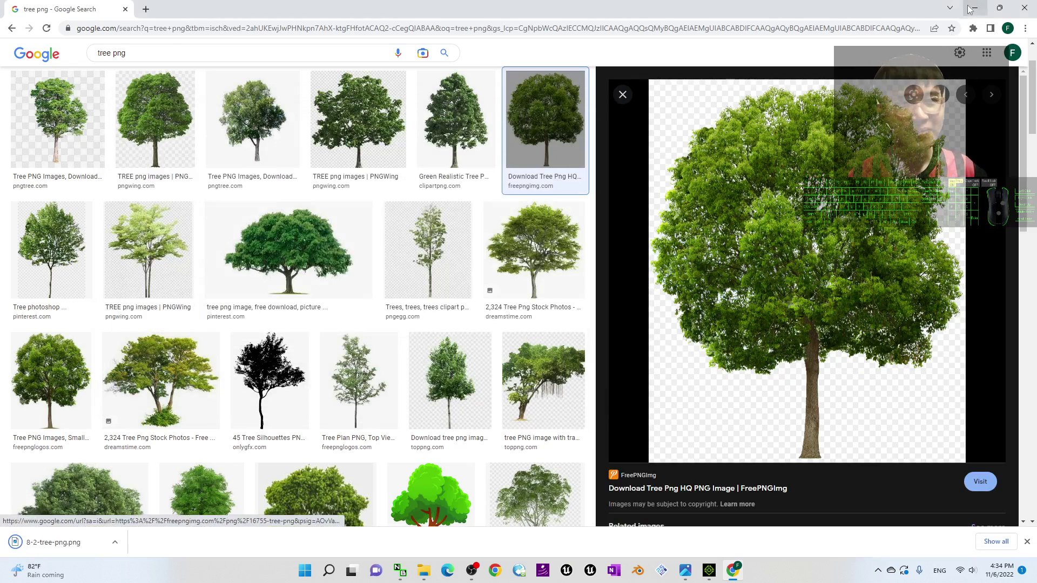
Minimize Chrome, zoom in on the billboard in iClone, and open the saved tree image from the desktop briefly before closing it.
{"action": "left_click", "coordinate": [975, 7]}
{"action": "scroll", "coordinate": [599, 313], "scroll_direction": "up", "scroll_amount": 10}
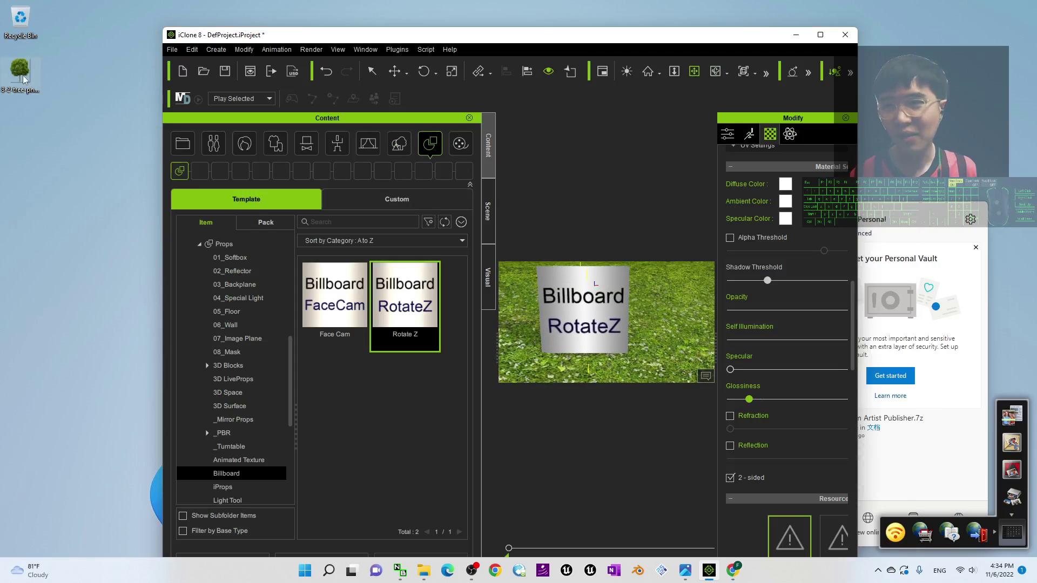
{"action": "left_click", "coordinate": [19, 77]}
{"action": "double_click", "coordinate": [21, 77]}
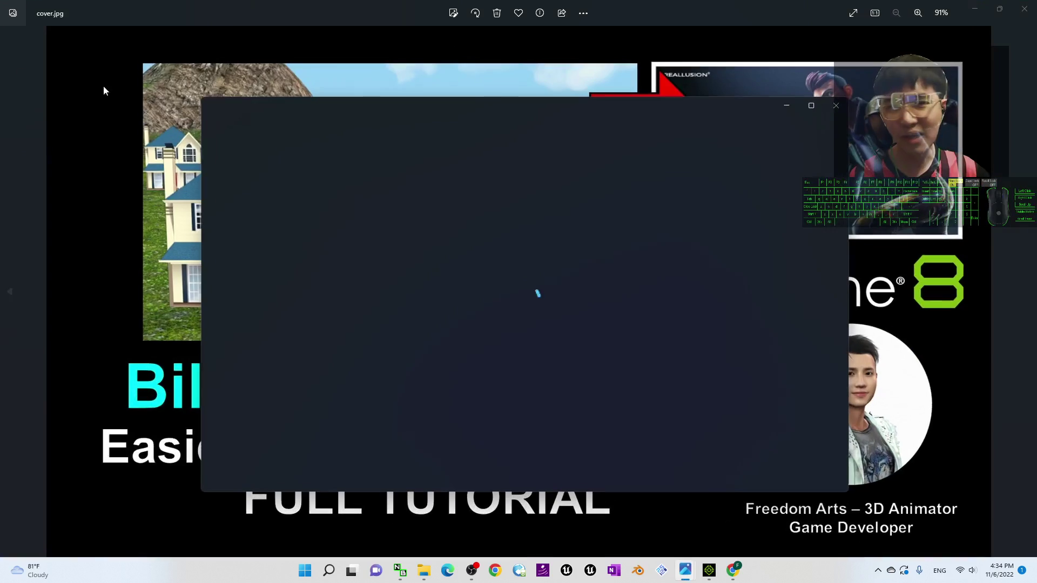
{"action": "left_click", "coordinate": [832, 107]}
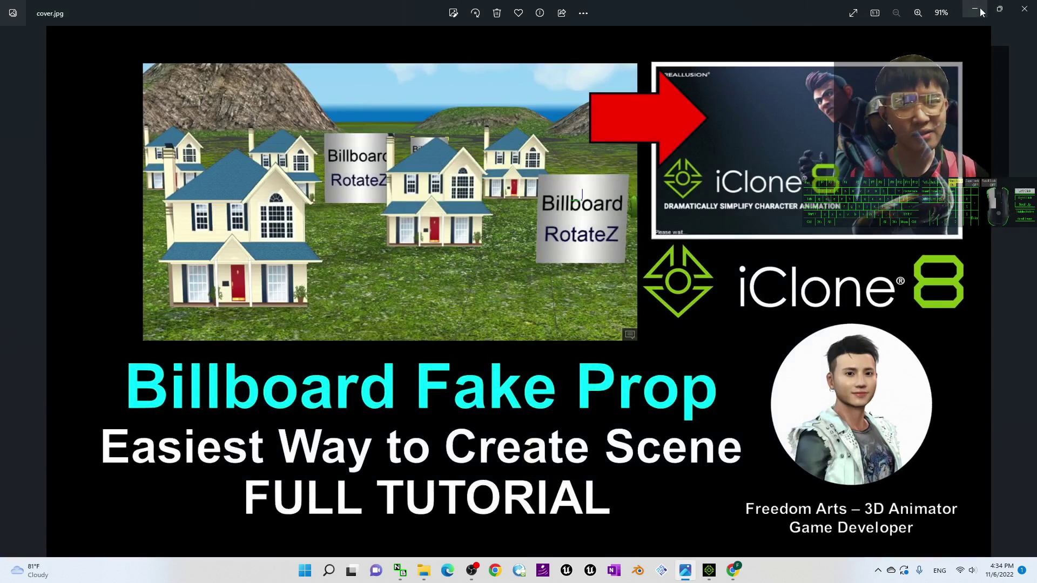
Apply the saved tree image from the desktop to the Rotate Z billboard's Diffuse texture.
{"action": "left_click", "coordinate": [1015, 15]}
{"action": "left_click_drag", "start_coordinate": [27, 70], "coordinate": [46, 86]}
{"action": "left_click", "coordinate": [772, 134]}
{"action": "scroll", "coordinate": [793, 223], "scroll_direction": "up", "scroll_amount": 8}
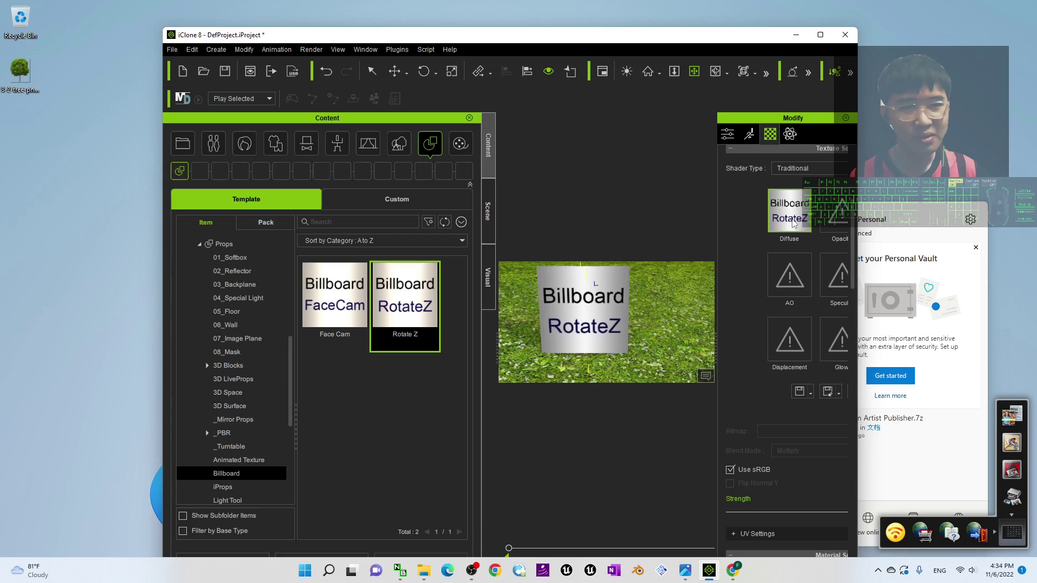
{"action": "left_click_drag", "start_coordinate": [26, 79], "coordinate": [790, 214]}
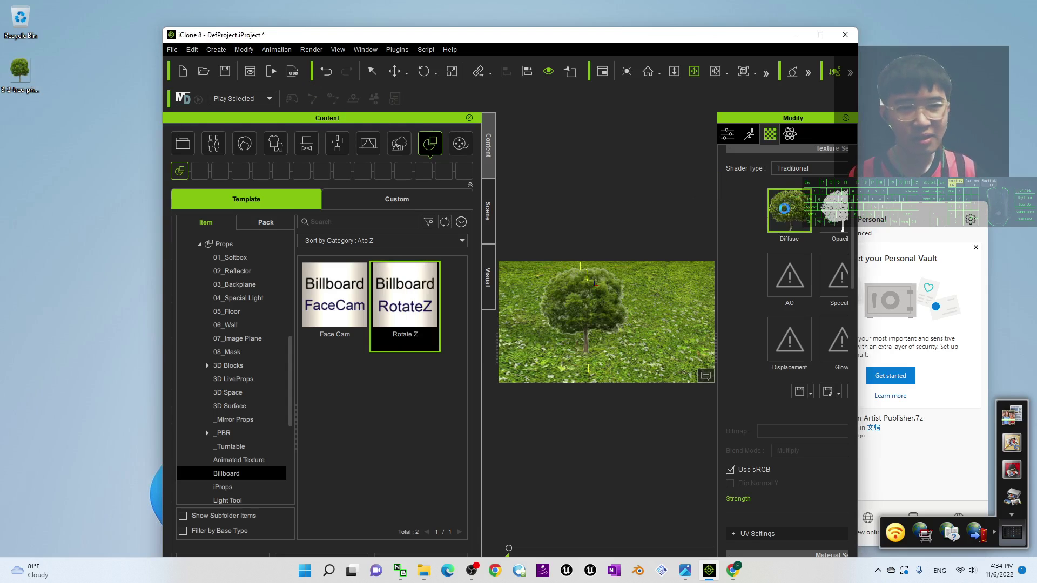
Maximize the iClone window and widen the Modify panel so all texture slots fit.
{"action": "left_click", "coordinate": [823, 36]}
{"action": "scroll", "coordinate": [591, 300], "scroll_direction": "up", "scroll_amount": 3}
{"action": "scroll", "coordinate": [591, 300], "scroll_direction": "down", "scroll_amount": 5}
{"action": "key", "text": "x"}
{"action": "mouse_move", "coordinate": [591, 300]}
{"action": "left_mouse_down"}
{"action": "mouse_move", "coordinate": [573, 301]}
{"action": "mouse_move", "coordinate": [605, 301]}
{"action": "left_mouse_up"}
{"action": "key", "text": "c"}
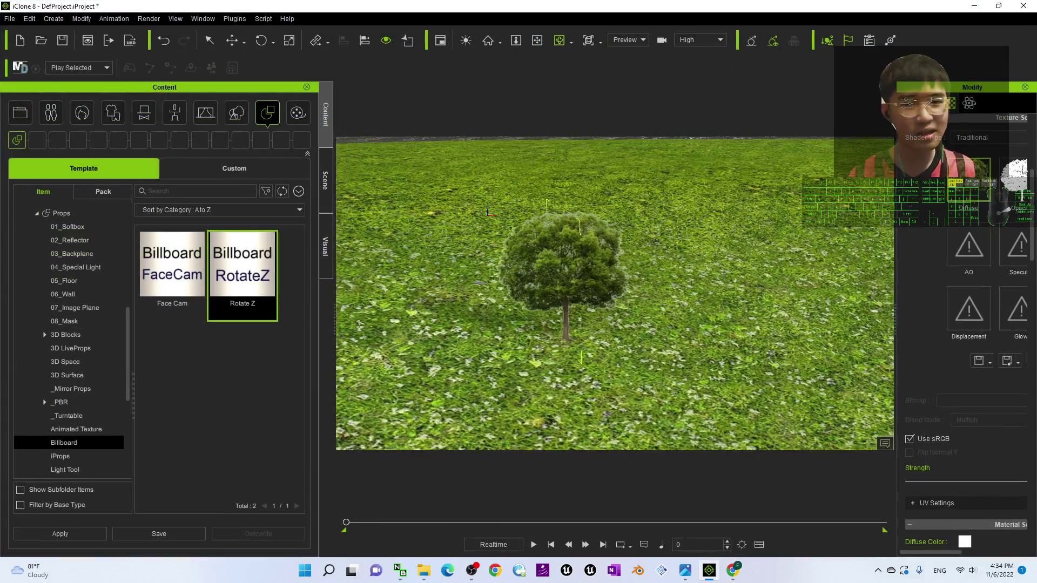
{"action": "left_click_drag", "start_coordinate": [895, 331], "coordinate": [801, 331]}
Lower the tree billboard slightly along the Z axis so its trunk meets the grass.
{"action": "scroll", "coordinate": [508, 279], "scroll_direction": "up", "scroll_amount": 4}
{"action": "scroll", "coordinate": [508, 279], "scroll_direction": "down", "scroll_amount": 3}
{"action": "key", "text": "w"}
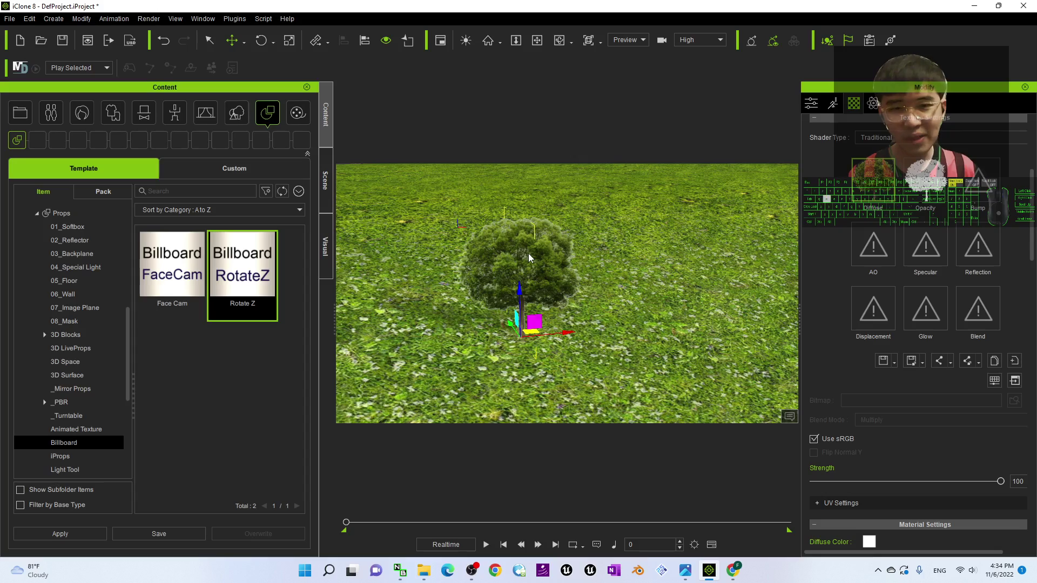
{"action": "left_click_drag", "start_coordinate": [520, 290], "coordinate": [521, 301]}
Orbit around the tree billboard to examine how it turns toward the camera, and briefly view the cover image.
{"action": "scroll", "coordinate": [521, 301], "scroll_direction": "down", "scroll_amount": 4}
{"action": "key", "text": "x"}
{"action": "left_click_drag", "start_coordinate": [589, 324], "coordinate": [539, 307]}
{"action": "key", "text": "c"}
{"action": "scroll", "coordinate": [539, 307], "scroll_direction": "up", "scroll_amount": 2}
{"action": "right_click_drag", "start_coordinate": [539, 307], "coordinate": [685, 373]}
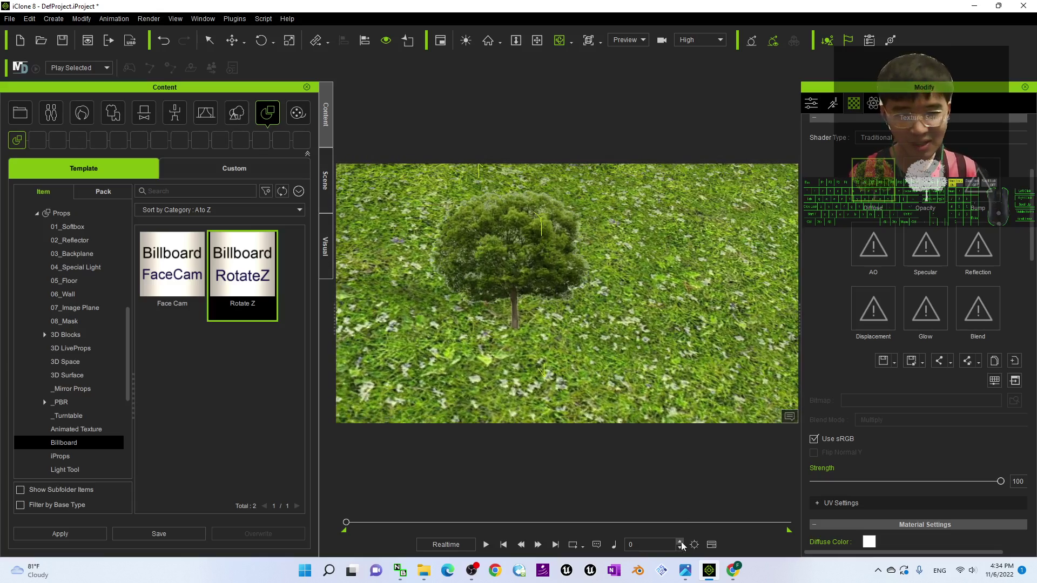
{"action": "left_click", "coordinate": [685, 573]}
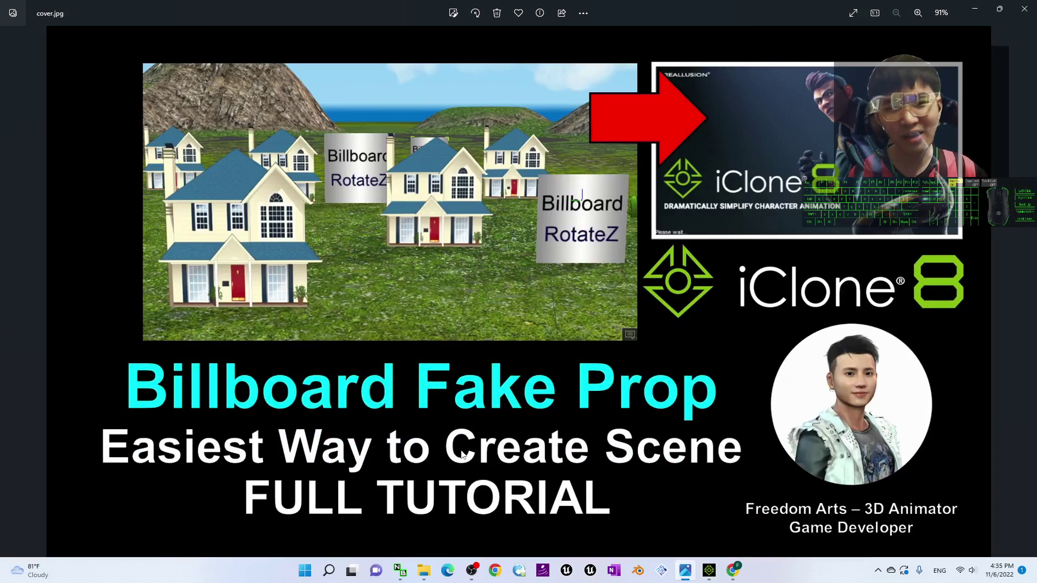
{"action": "left_click", "coordinate": [975, 8]}
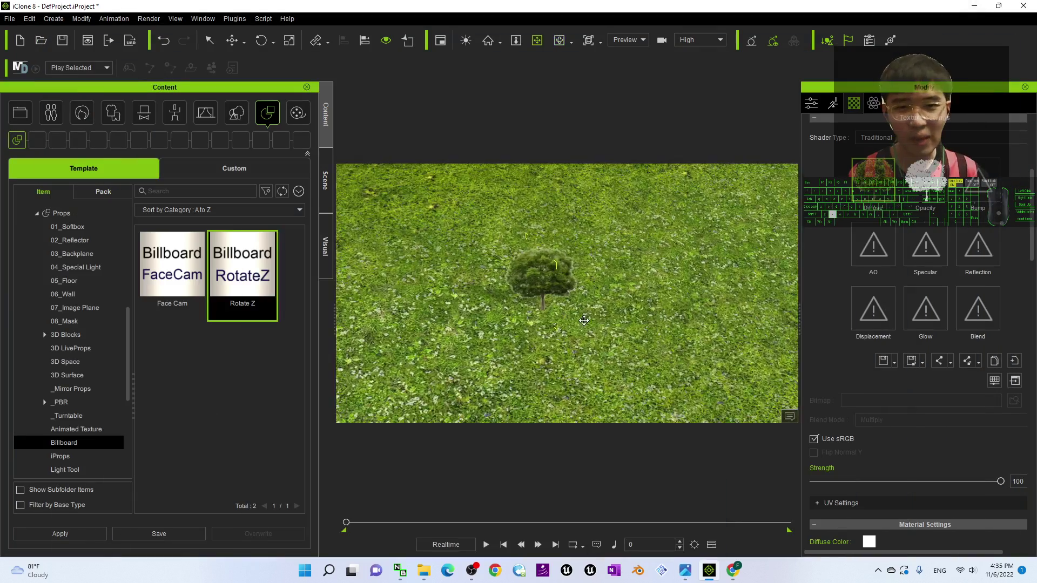
Move the tree billboard across the grass toward the hills and keep it selected.
{"action": "right_click_drag", "start_coordinate": [578, 240], "coordinate": [443, 239]}
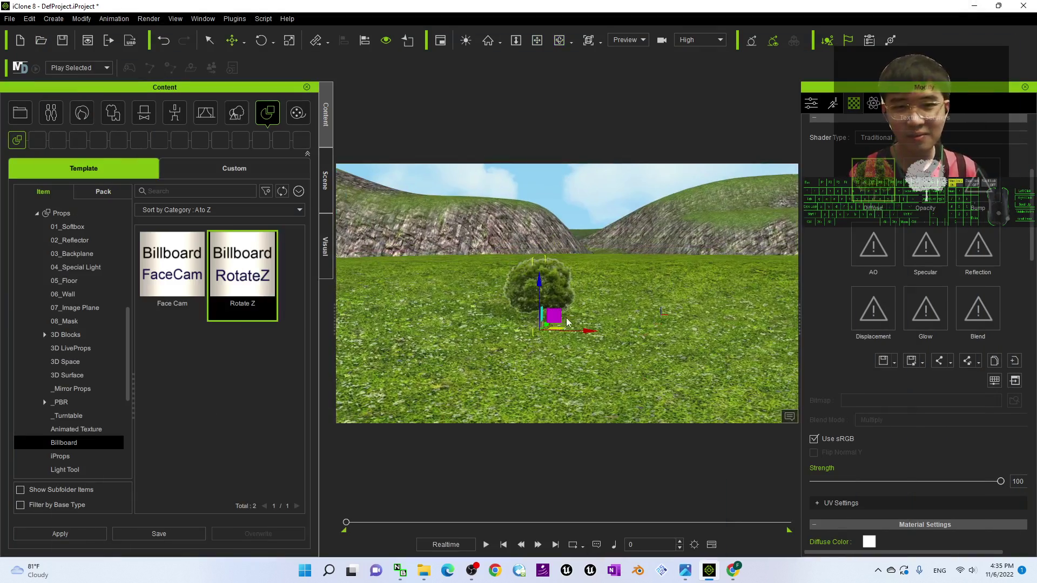
{"action": "left_click_drag", "start_coordinate": [562, 326], "coordinate": [495, 264]}
{"action": "scroll", "coordinate": [510, 226], "scroll_direction": "up", "scroll_amount": 4}
{"action": "left_click", "coordinate": [489, 265]}
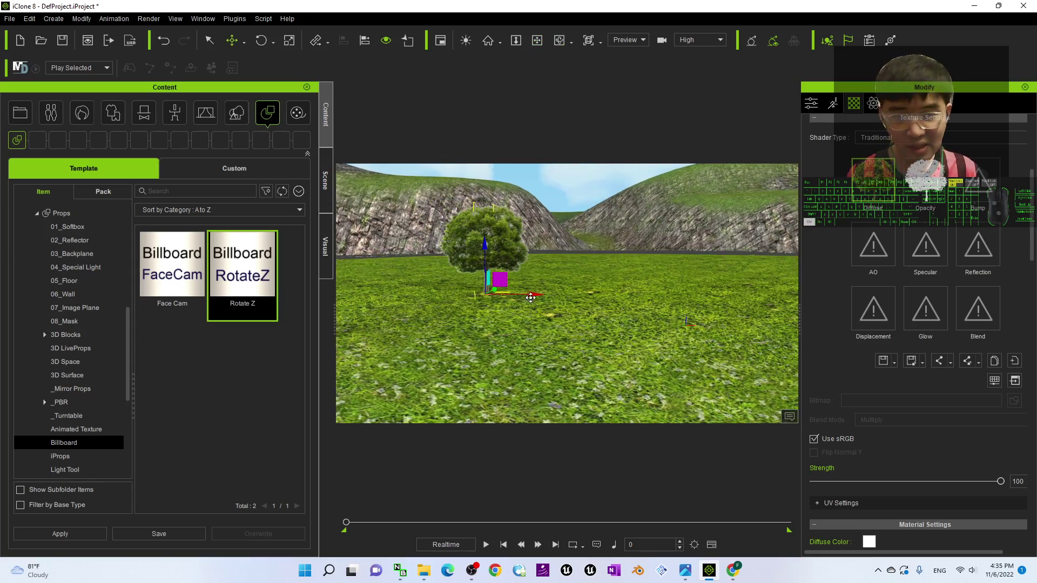
Duplicate the tree billboard across the grass to form a group of five trees in front of the hills.
{"action": "left_click_drag", "start_coordinate": [534, 296], "coordinate": [490, 298], "text": "ctrl"}
{"action": "scroll", "coordinate": [620, 280], "scroll_direction": "down", "scroll_amount": 3}
{"action": "key", "text": "c"}
{"action": "scroll", "coordinate": [489, 298], "scroll_direction": "up", "scroll_amount": 6}
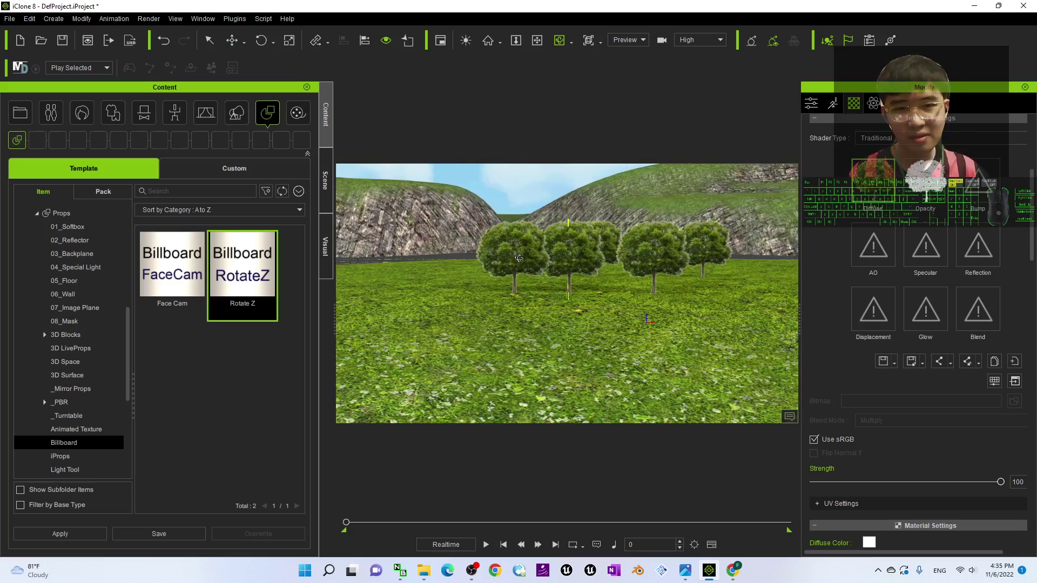
Orbit and zoom around the five trees to examine how they face the camera from different angles.
{"action": "left_click_drag", "start_coordinate": [587, 294], "coordinate": [593, 339], "text": "shift"}
{"action": "scroll", "coordinate": [611, 288], "scroll_direction": "down", "scroll_amount": 3}
{"action": "key", "text": "c"}
{"action": "right_click_drag", "start_coordinate": [594, 339], "coordinate": [585, 289]}
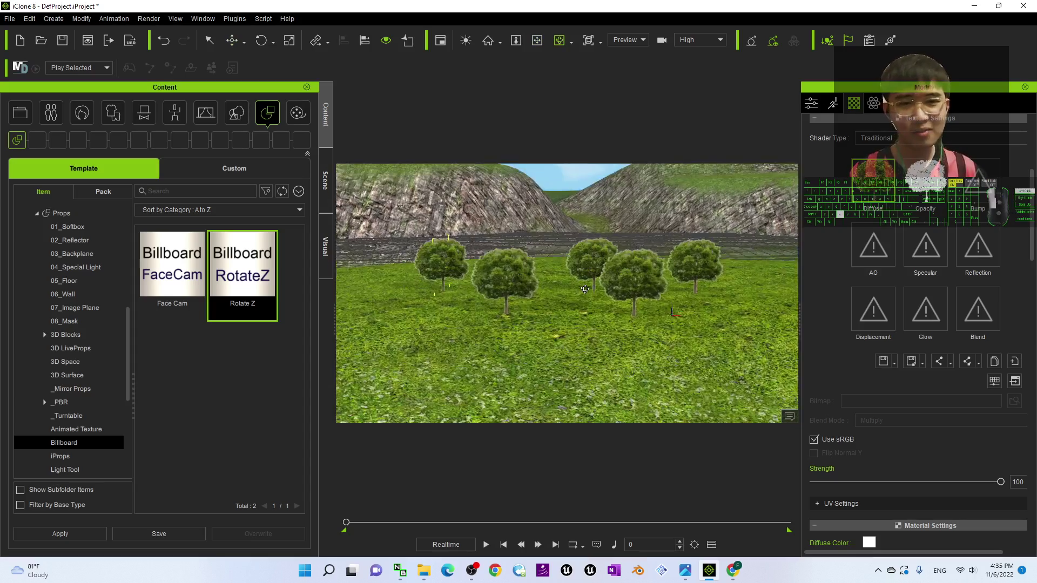
{"action": "left_click_drag", "start_coordinate": [585, 289], "coordinate": [584, 270]}
{"action": "scroll", "coordinate": [585, 275], "scroll_direction": "down", "scroll_amount": 3}
{"action": "key", "text": "x"}
{"action": "left_click_drag", "start_coordinate": [597, 306], "coordinate": [600, 335]}
{"action": "scroll", "coordinate": [565, 307], "scroll_direction": "up", "scroll_amount": 1}
{"action": "right_click_drag", "start_coordinate": [565, 306], "coordinate": [598, 282]}
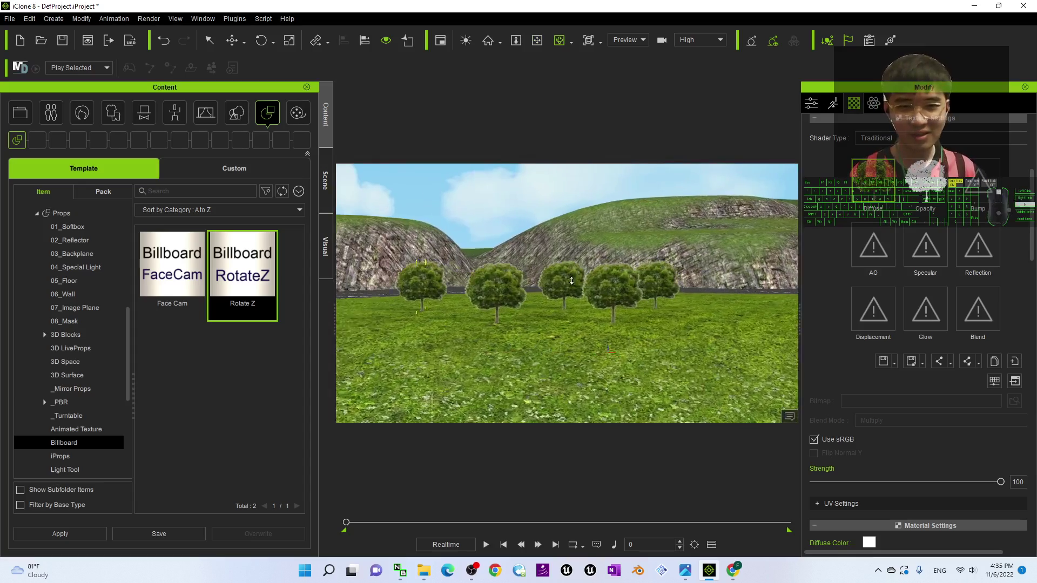
{"action": "right_click_drag", "start_coordinate": [570, 280], "coordinate": [650, 300]}
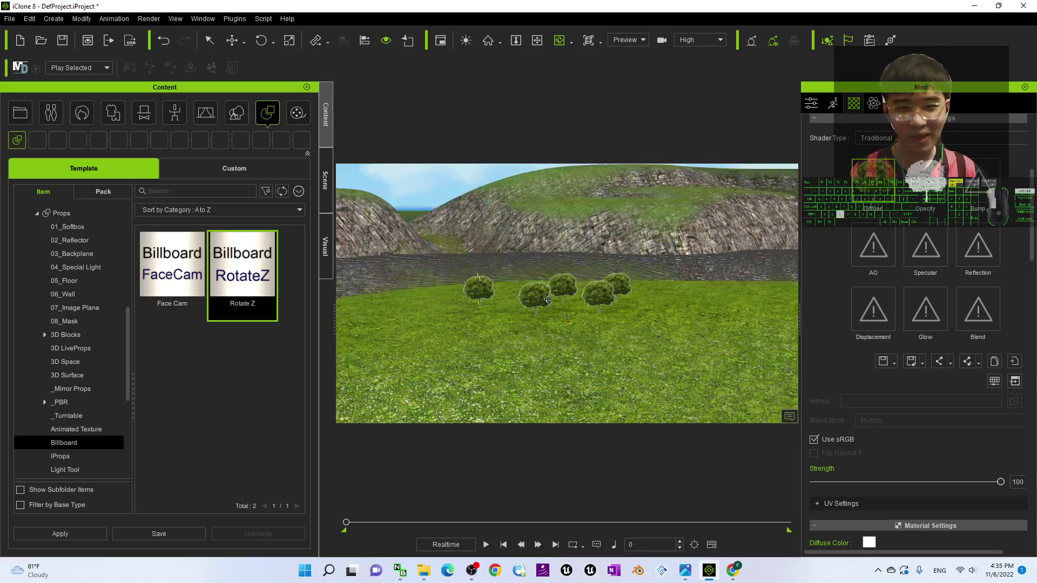
{"action": "right_click_drag", "start_coordinate": [627, 325], "coordinate": [523, 276]}
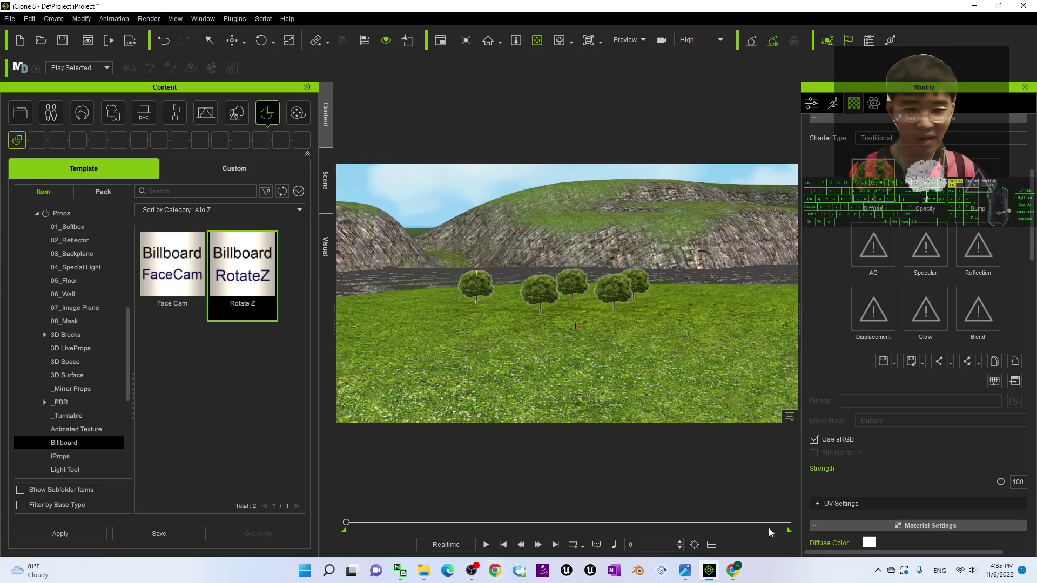
Switch to Chrome and search Google Images for building png transparent.
{"action": "left_click", "coordinate": [736, 572]}
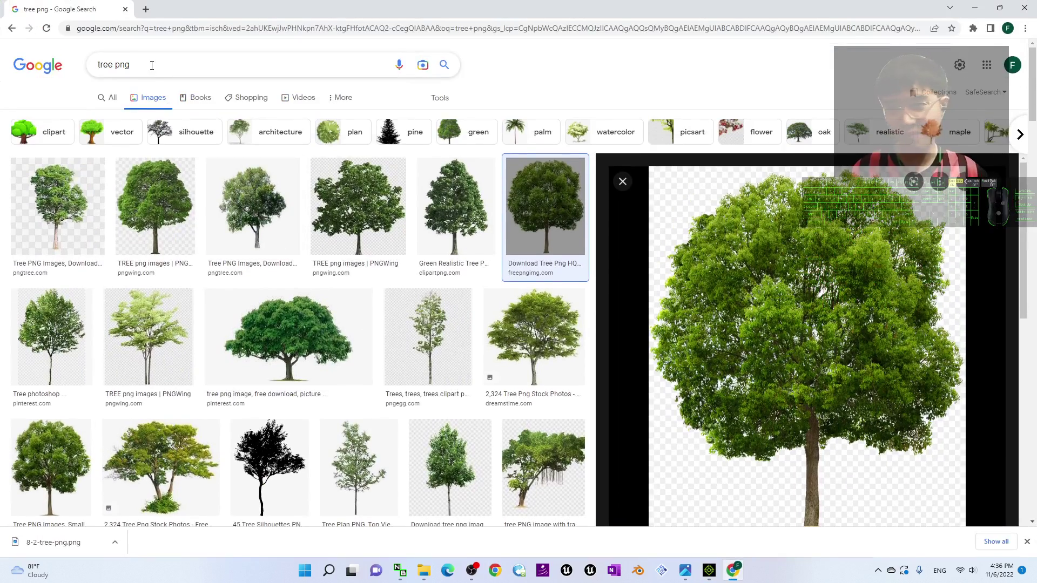
{"action": "left_click", "coordinate": [156, 66]}
{"action": "triple_click", "coordinate": [157, 66]}
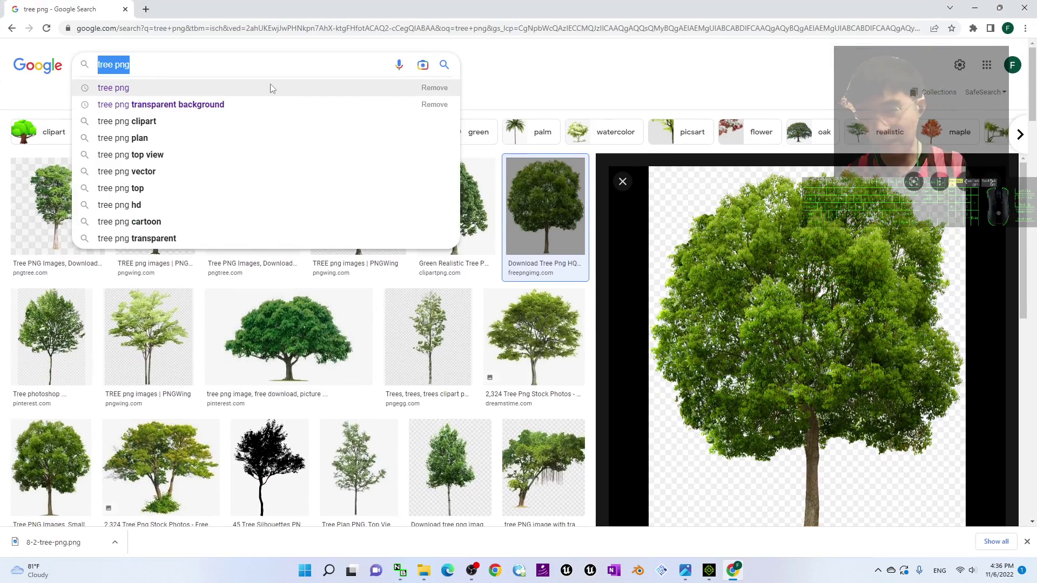
{"action": "type", "text": "building png "}
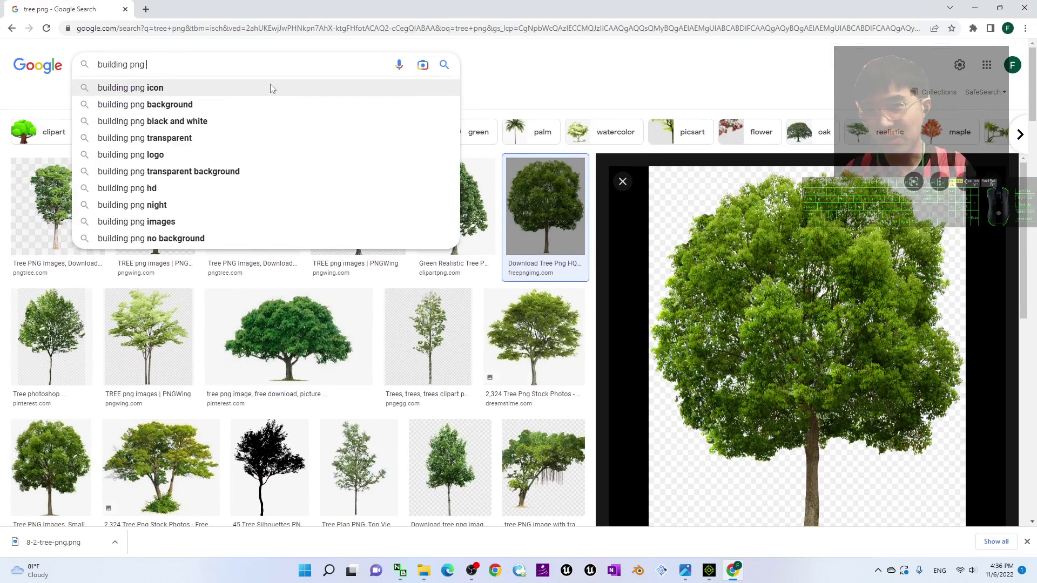
{"action": "type", "text": "transparent"}
{"action": "key", "text": "Return"}
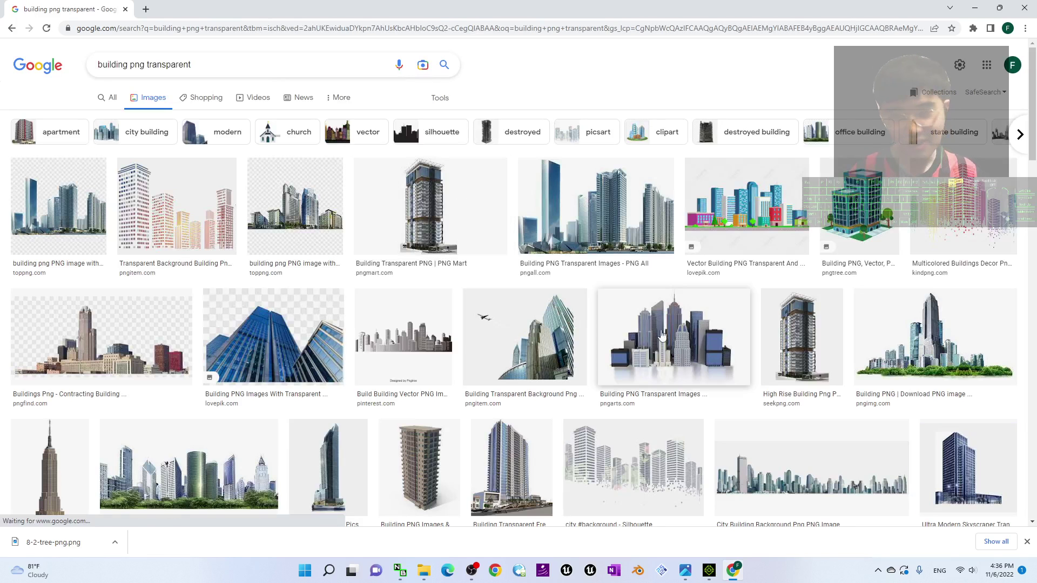
Save the PNG Mart high-rise image to the Desktop as Building-Transparent-PNG.png and return to iClone.
{"action": "left_click", "coordinate": [398, 214]}
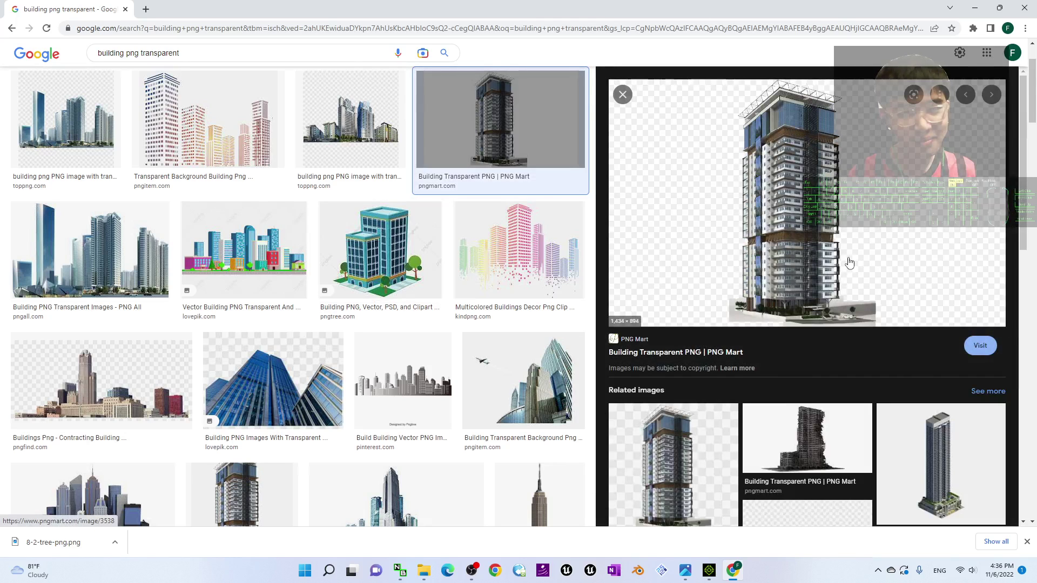
{"action": "right_click", "coordinate": [784, 170]}
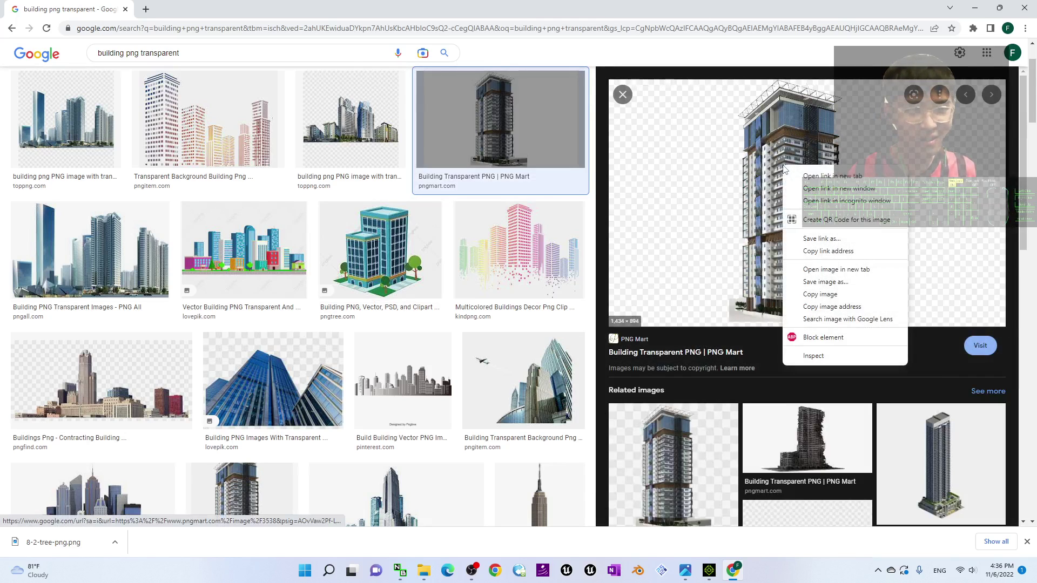
{"action": "left_click", "coordinate": [827, 289]}
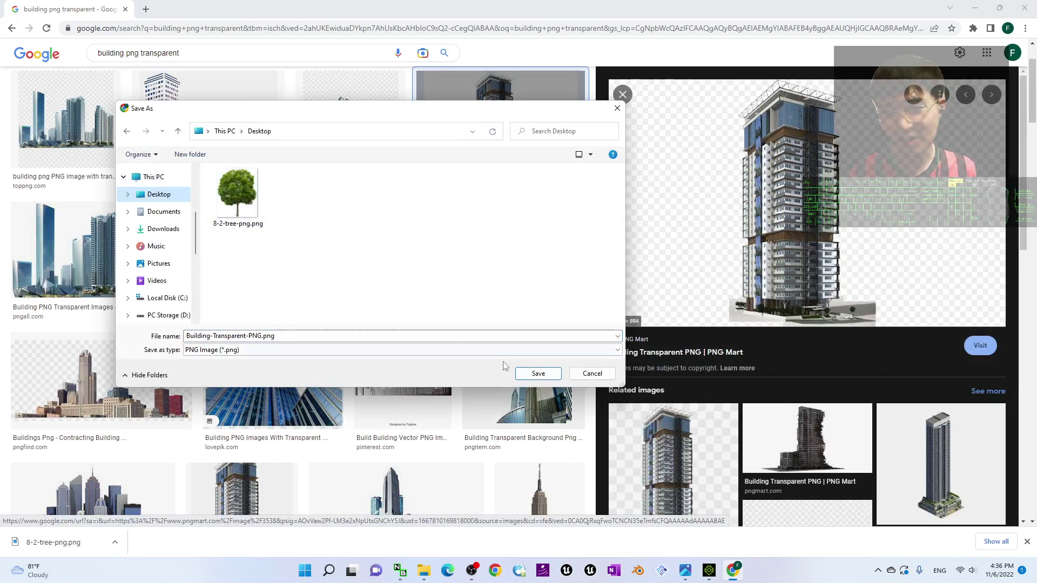
{"action": "left_click", "coordinate": [535, 372]}
{"action": "left_click", "coordinate": [973, 7]}
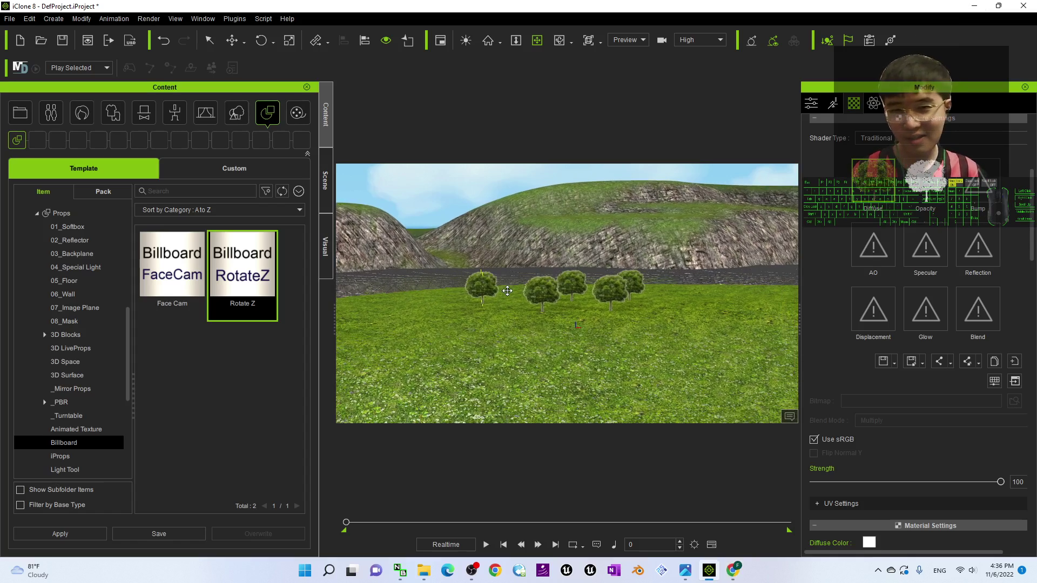
Duplicate the outermost selected tree along the X axis to add a sixth tree beside the group.
{"action": "scroll", "coordinate": [507, 291], "scroll_direction": "up", "scroll_amount": 3}
{"action": "scroll", "coordinate": [508, 291], "scroll_direction": "down", "scroll_amount": 1}
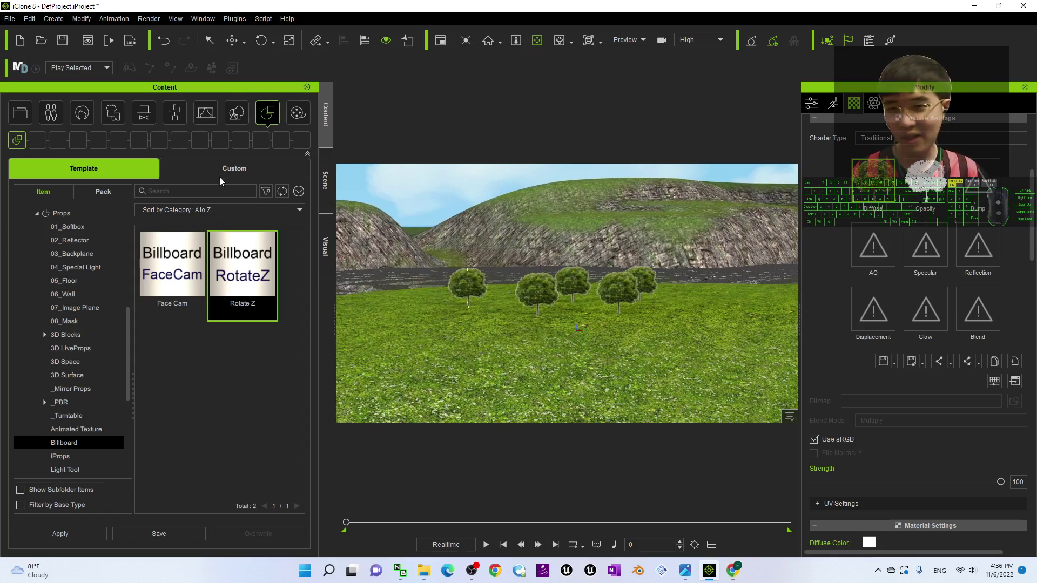
{"action": "double_click", "coordinate": [331, 11]}
{"action": "left_click", "coordinate": [759, 29]}
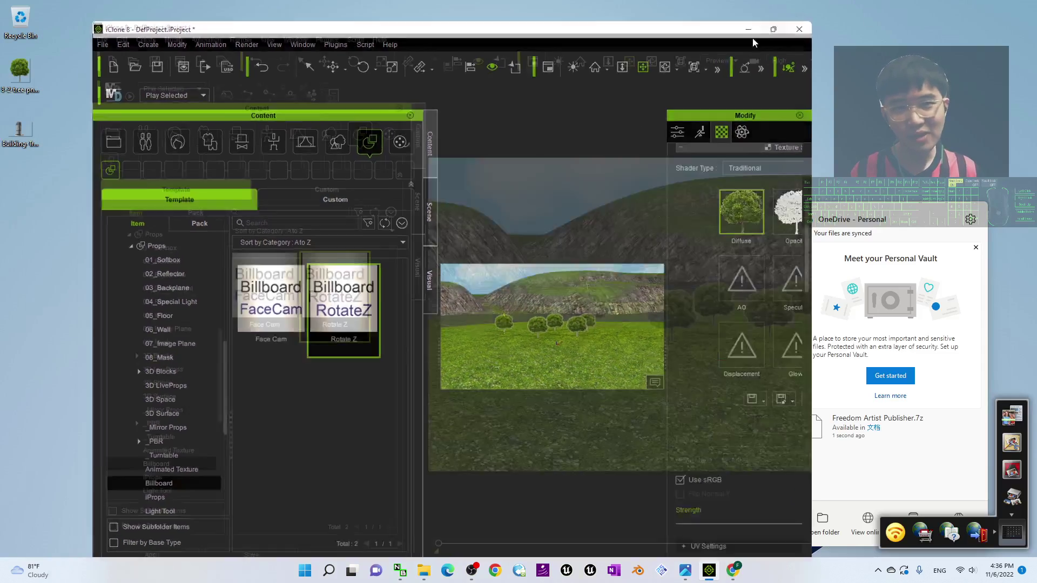
{"action": "scroll", "coordinate": [465, 284], "scroll_direction": "down", "scroll_amount": 2}
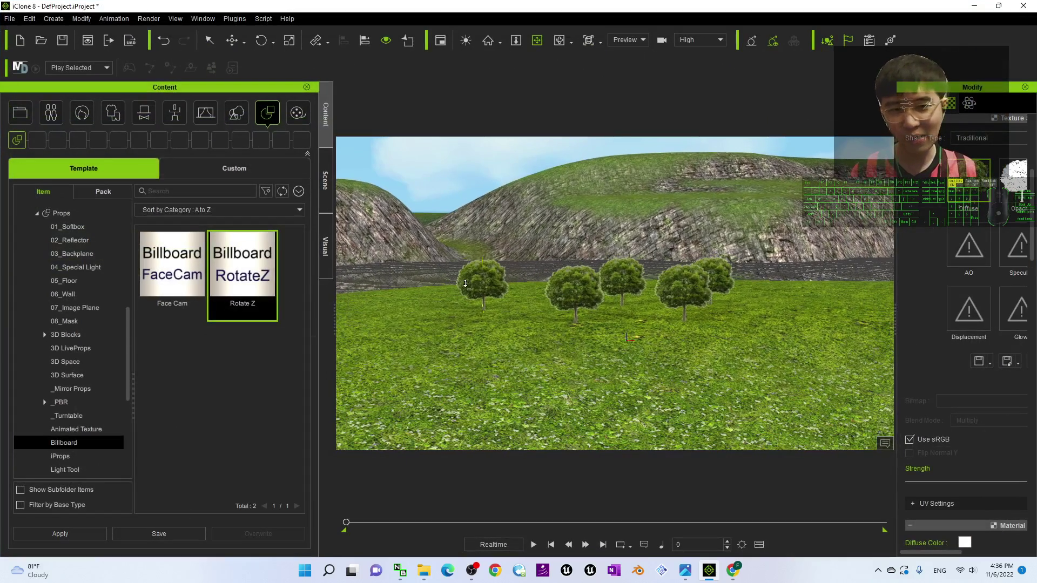
{"action": "key", "text": "w"}
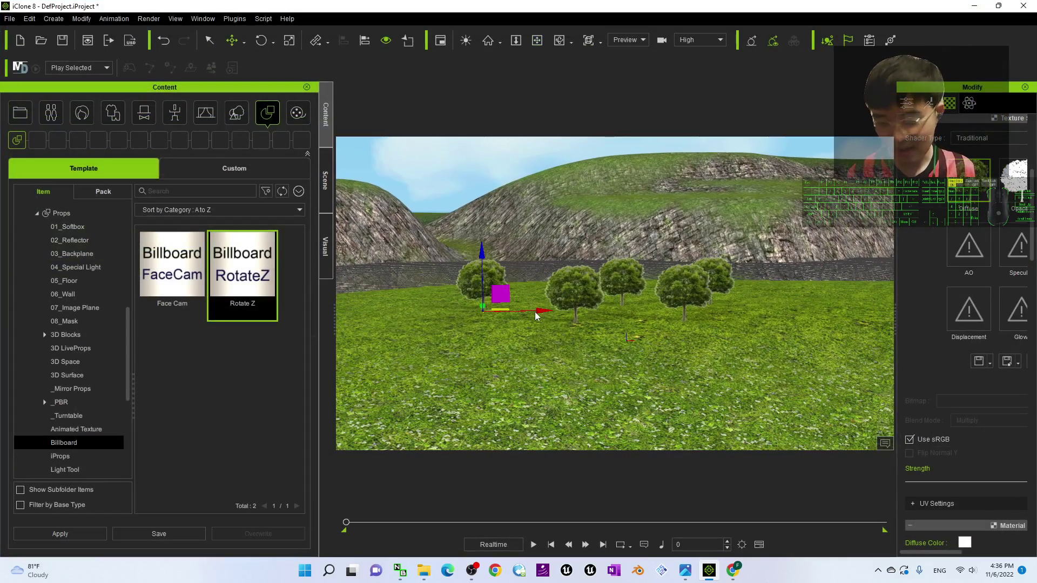
{"action": "left_click_drag", "start_coordinate": [543, 310], "coordinate": [459, 311]}
Shrink the iClone window, preview the saved building image, and try applying it to the selected tree billboard's Diffuse texture.
{"action": "key", "text": "x"}
{"action": "left_click_drag", "start_coordinate": [503, 358], "coordinate": [601, 358]}
{"action": "left_click_drag", "start_coordinate": [658, 5], "coordinate": [510, 8]}
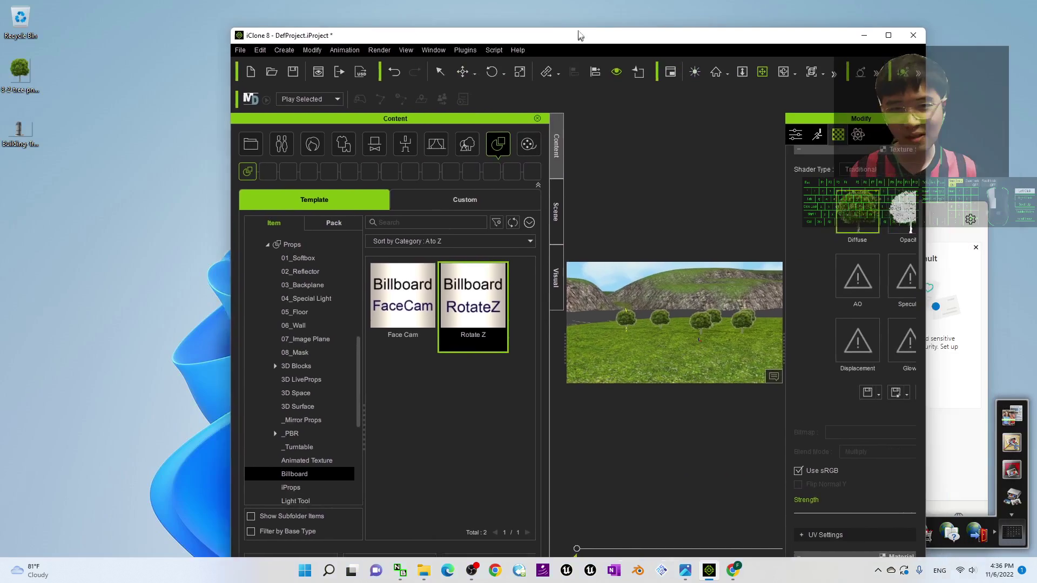
{"action": "scroll", "coordinate": [538, 310], "scroll_direction": "up", "scroll_amount": 3}
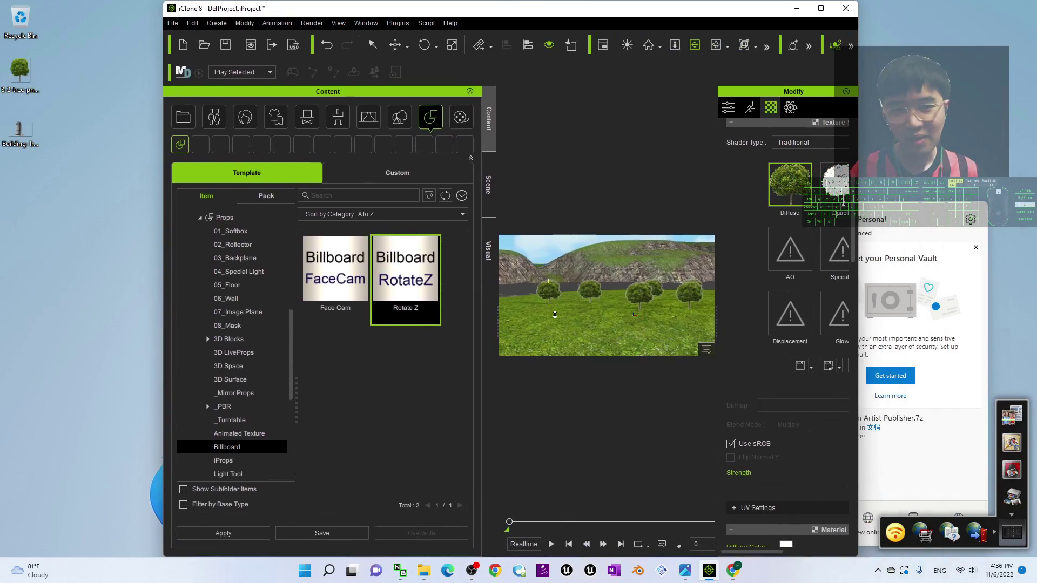
{"action": "key", "text": "x"}
{"action": "left_click_drag", "start_coordinate": [516, 302], "coordinate": [572, 289]}
{"action": "scroll", "coordinate": [557, 287], "scroll_direction": "up", "scroll_amount": 3}
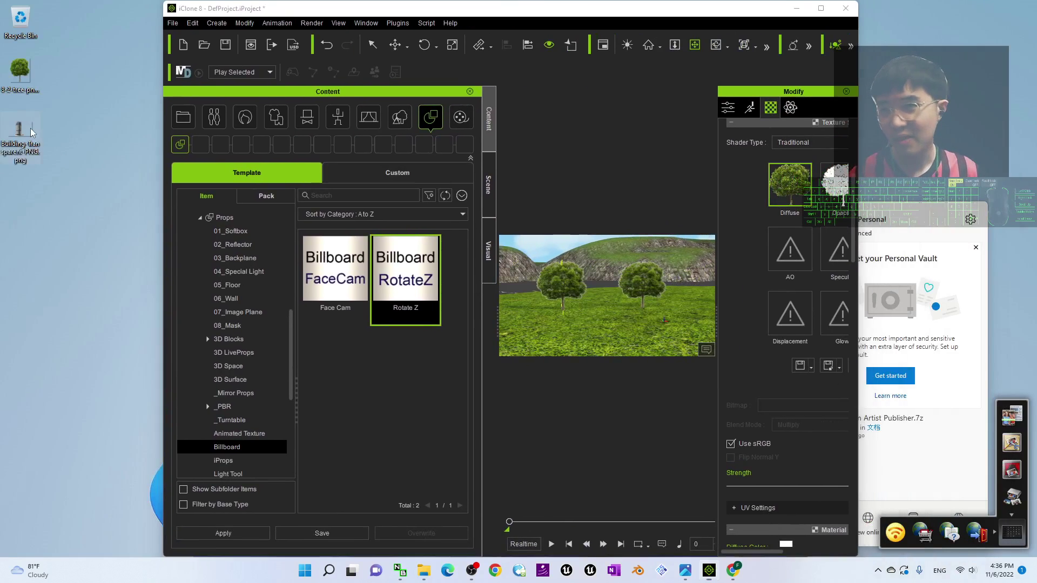
{"action": "double_click", "coordinate": [30, 128]}
{"action": "left_click", "coordinate": [836, 106]}
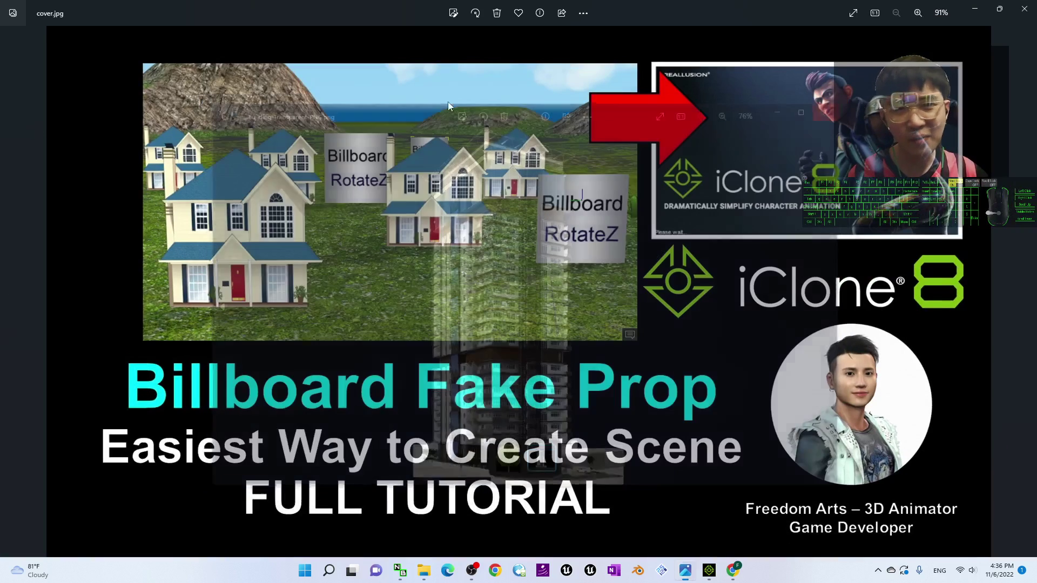
{"action": "left_click", "coordinate": [983, 11]}
{"action": "left_click_drag", "start_coordinate": [20, 129], "coordinate": [789, 179]}
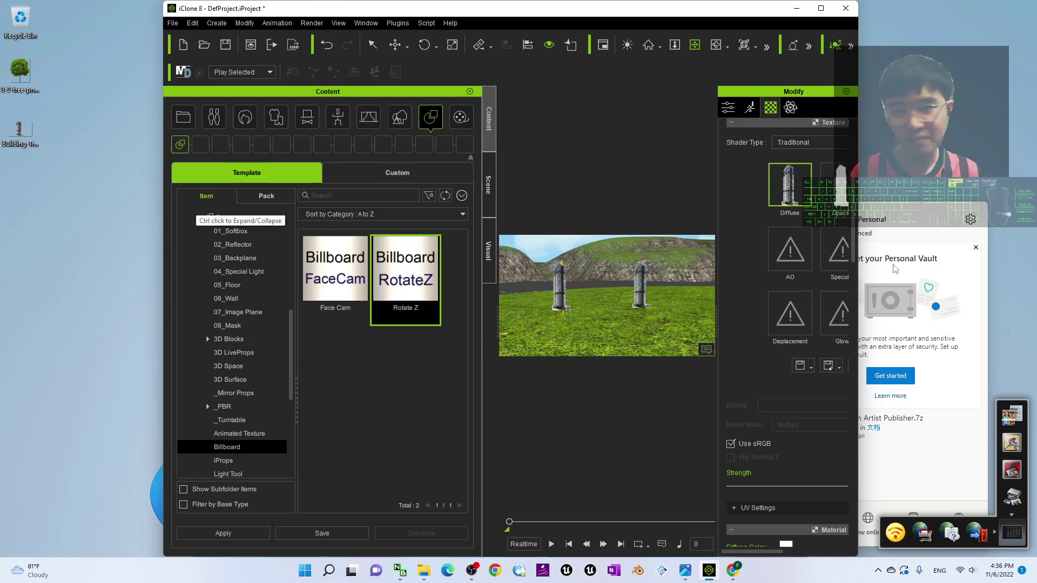
Maximize the iClone window and undo the building texture on the tree billboards.
{"action": "left_click", "coordinate": [820, 8]}
{"action": "scroll", "coordinate": [759, 277], "scroll_direction": "down", "scroll_amount": 5}
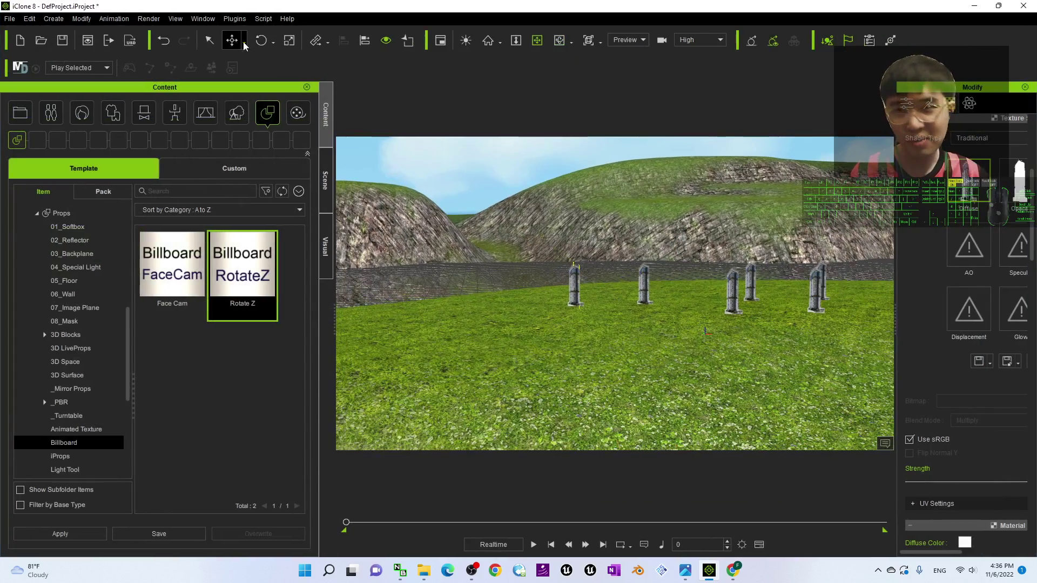
{"action": "left_click", "coordinate": [164, 41]}
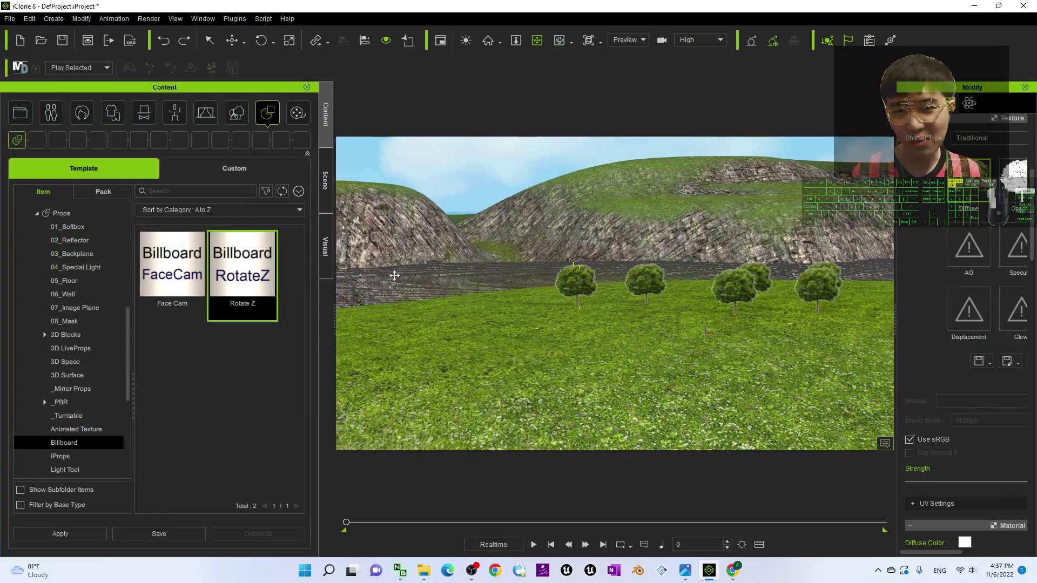
Add a new Rotate Z billboard to the open grass beside the trees.
{"action": "left_click", "coordinate": [479, 341]}
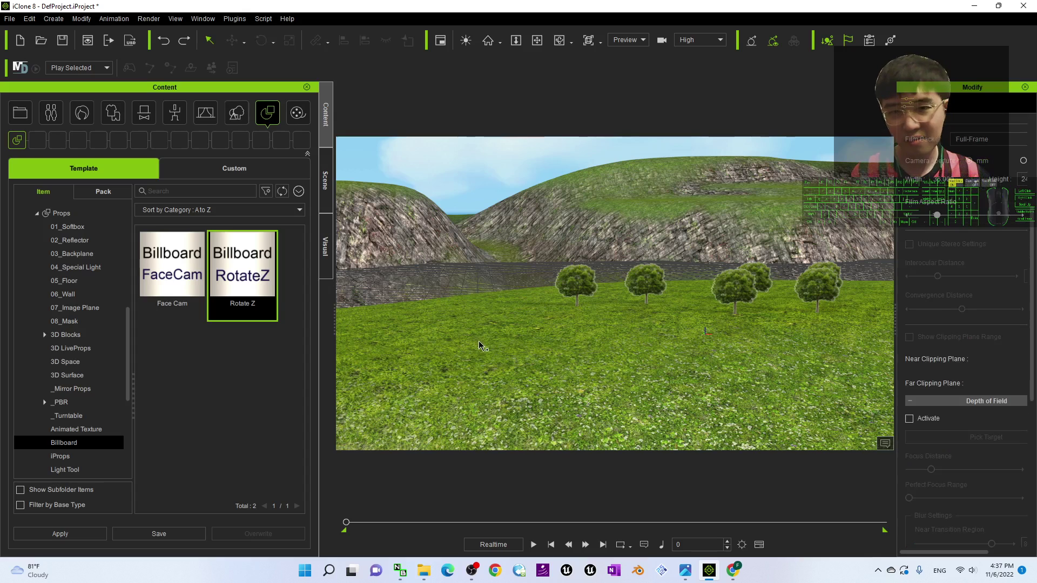
{"action": "left_click_drag", "start_coordinate": [250, 274], "coordinate": [443, 326]}
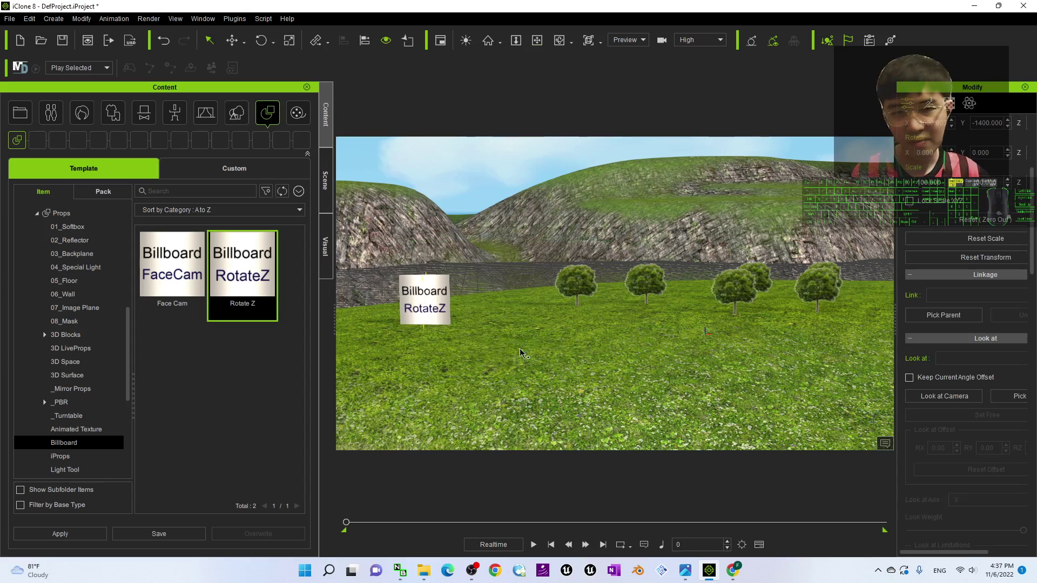
Shrink the iClone window, apply the building PNG to the new billboard's Diffuse texture, and maximize the window again.
{"action": "scroll", "coordinate": [1031, 246], "scroll_direction": "down", "scroll_amount": 5}
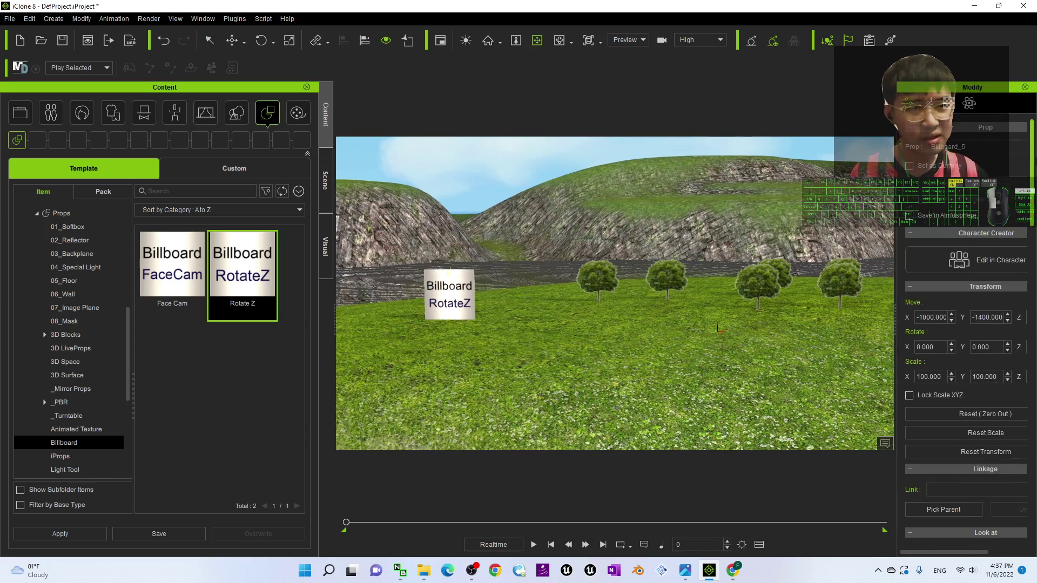
{"action": "left_click_drag", "start_coordinate": [1031, 376], "coordinate": [1031, 168]}
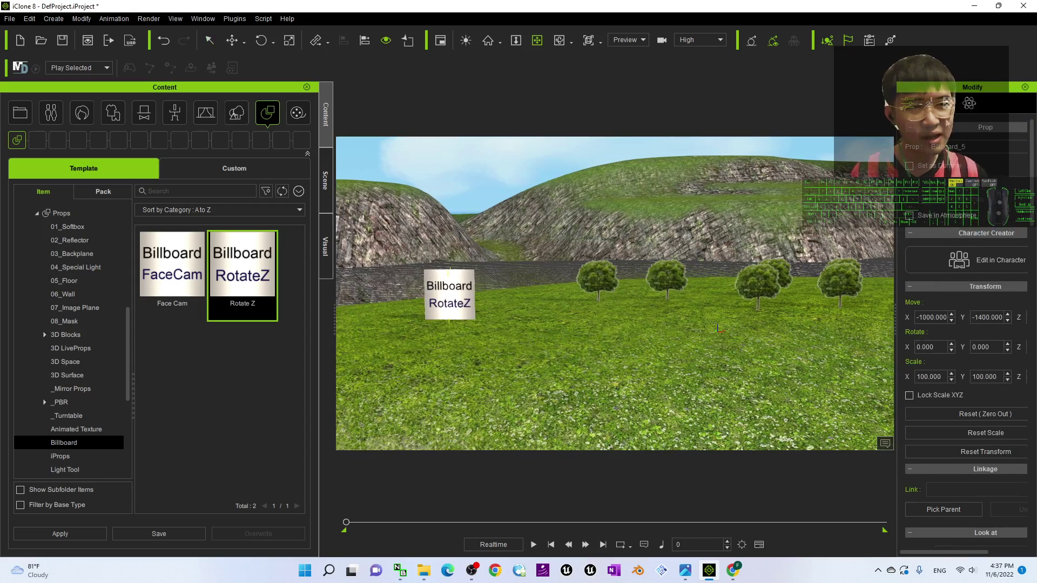
{"action": "left_click", "coordinate": [949, 104]}
{"action": "double_click", "coordinate": [529, 4]}
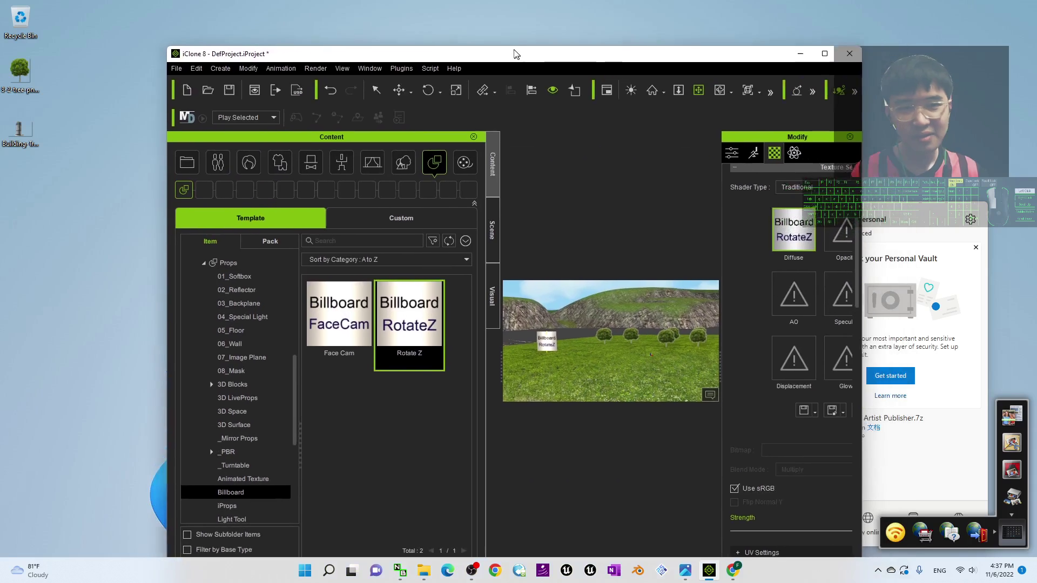
{"action": "left_click_drag", "start_coordinate": [32, 134], "coordinate": [778, 206]}
{"action": "left_click", "coordinate": [811, 31]}
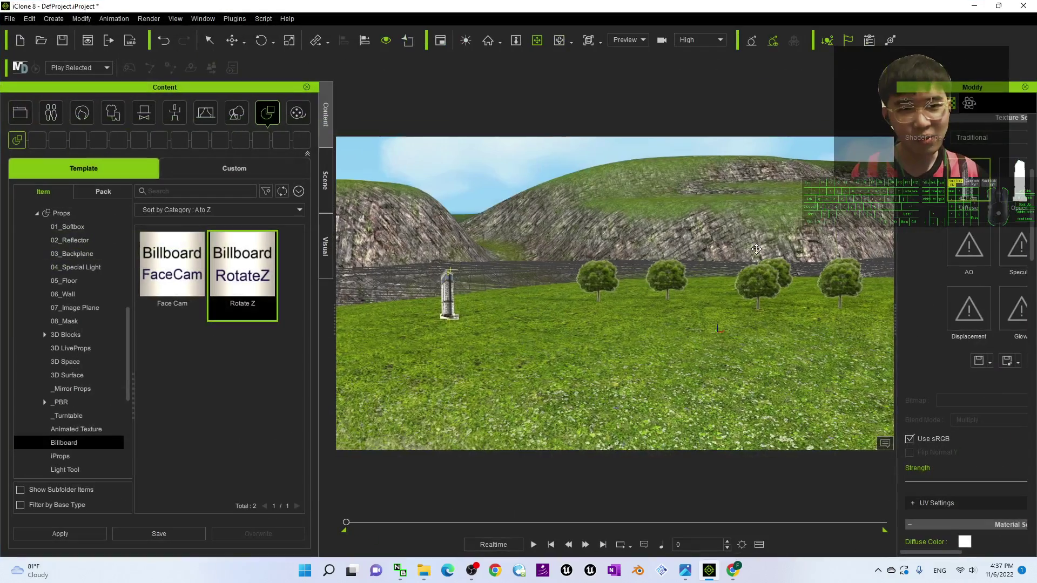
Widen the Modify pane and lower the building billboard so its base sits in the grass.
{"action": "right_click_drag", "start_coordinate": [455, 349], "coordinate": [594, 356]}
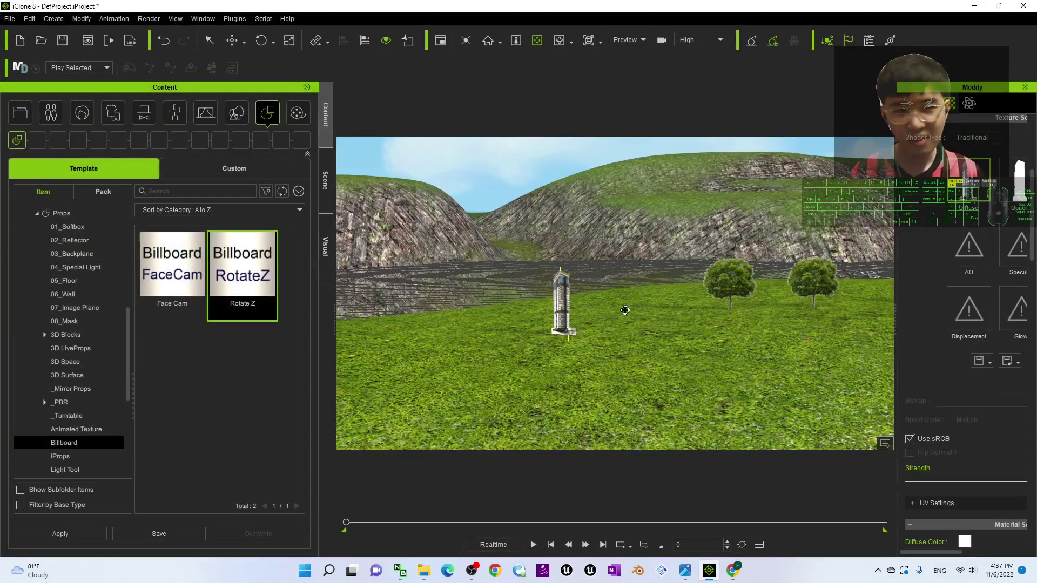
{"action": "left_click_drag", "start_coordinate": [894, 338], "coordinate": [786, 338]}
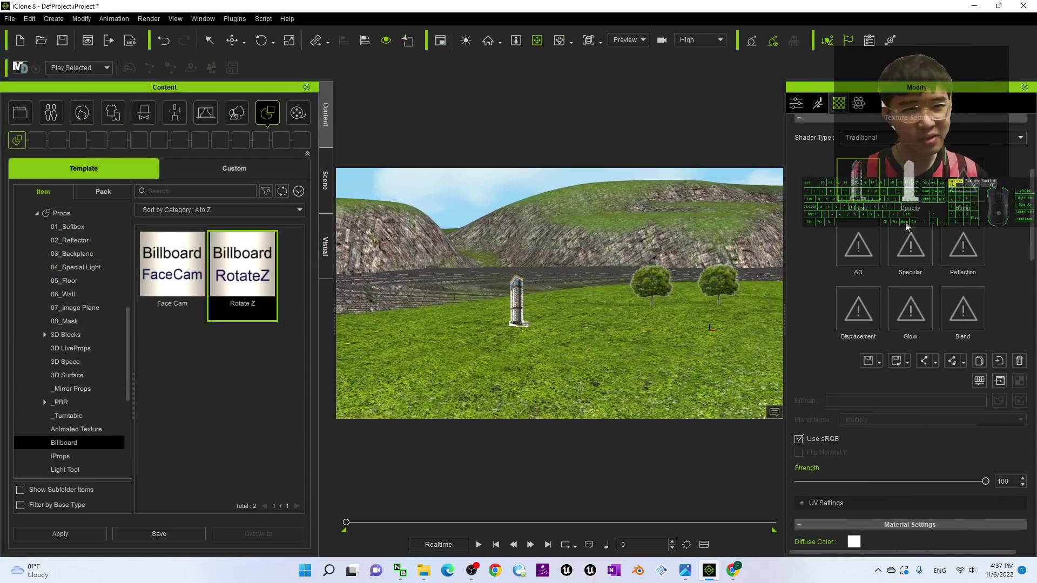
{"action": "scroll", "coordinate": [485, 346], "scroll_direction": "up", "scroll_amount": 5}
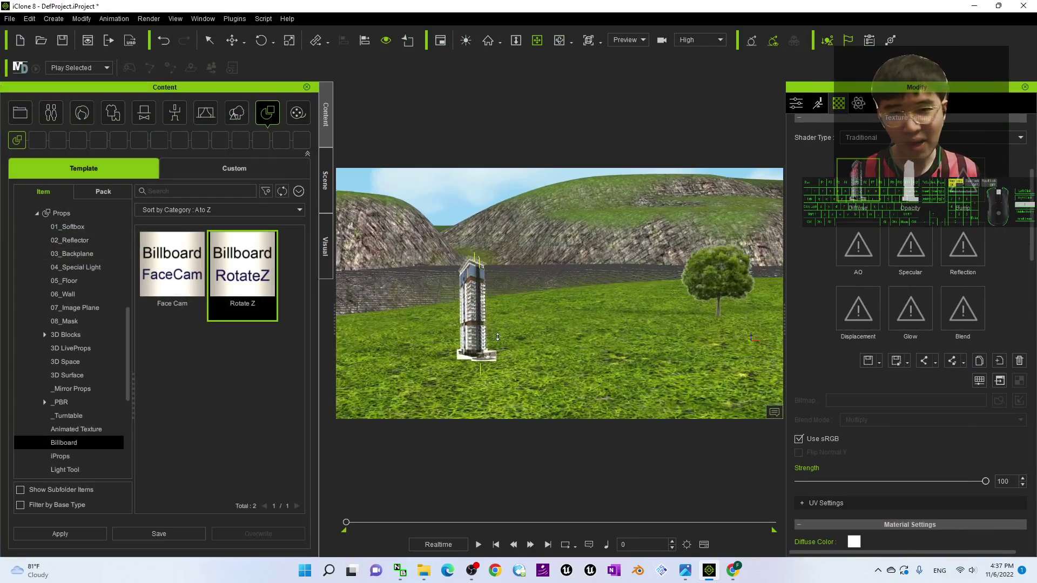
{"action": "left_click", "coordinate": [485, 315]}
{"action": "left_click_drag", "start_coordinate": [487, 319], "coordinate": [487, 335]}
Scale the building billboard up uniformly until it towers above the nearby trees.
{"action": "key", "text": "e"}
{"action": "key", "text": "r"}
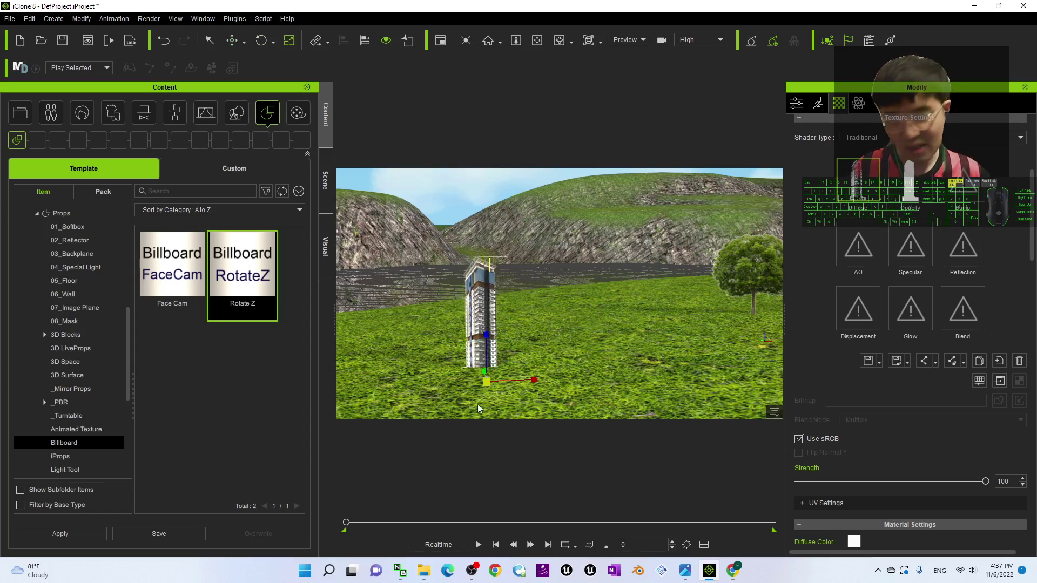
{"action": "left_click_drag", "start_coordinate": [484, 384], "coordinate": [557, 320]}
{"action": "scroll", "coordinate": [564, 293], "scroll_direction": "down", "scroll_amount": 4}
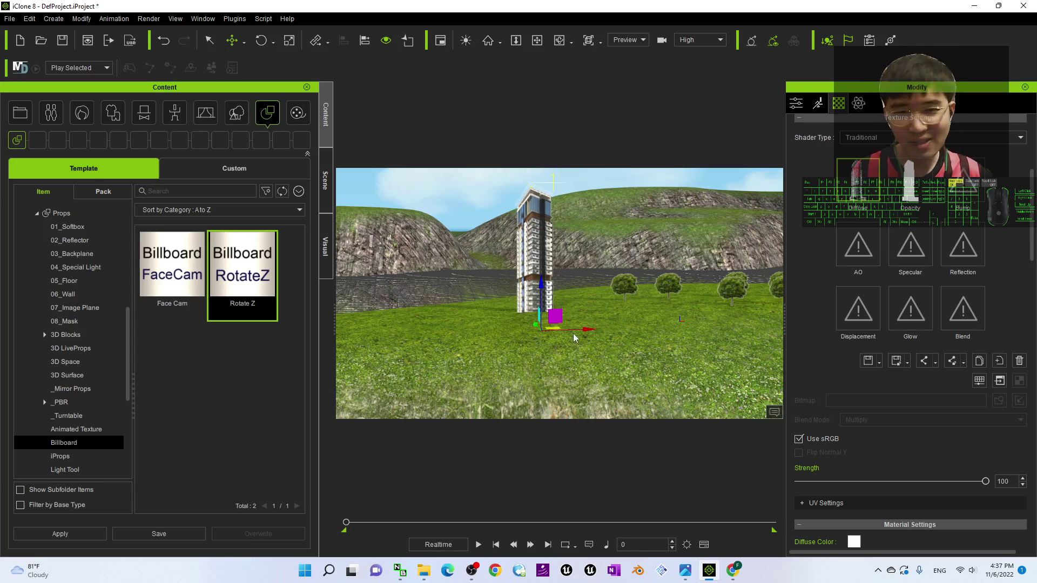
Move the building billboard off the meadow and onto the hillside behind the trees.
{"action": "key", "text": "s"}
{"action": "scroll", "coordinate": [599, 301], "scroll_direction": "down", "scroll_amount": 2}
{"action": "key", "text": "c"}
{"action": "left_click_drag", "start_coordinate": [599, 301], "coordinate": [572, 322]}
{"action": "key", "text": "x"}
{"action": "middle_click_drag", "start_coordinate": [572, 322], "coordinate": [762, 275]}
{"action": "right_click_drag", "start_coordinate": [761, 275], "coordinate": [562, 210]}
{"action": "key", "text": "c"}
{"action": "left_click_drag", "start_coordinate": [630, 278], "coordinate": [432, 190]}
{"action": "key", "text": "w"}
{"action": "left_click_drag", "start_coordinate": [607, 247], "coordinate": [600, 225]}
Enlarge the building billboard further and shift it sideways along the hill onto the lower grassy ridge.
{"action": "key", "text": "r"}
{"action": "left_click_drag", "start_coordinate": [605, 276], "coordinate": [767, 178]}
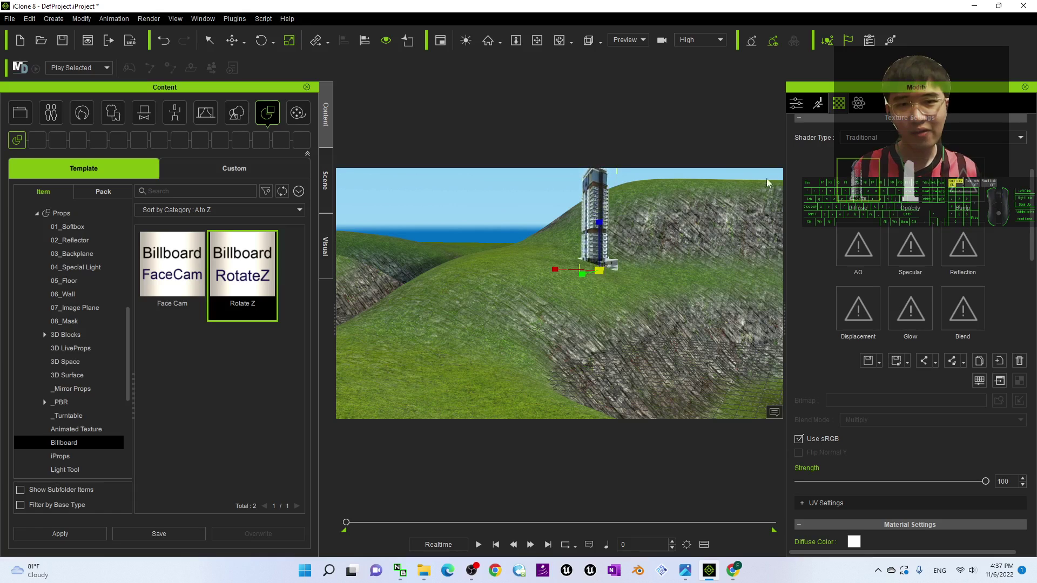
{"action": "left_click_drag", "start_coordinate": [582, 270], "coordinate": [513, 269]}
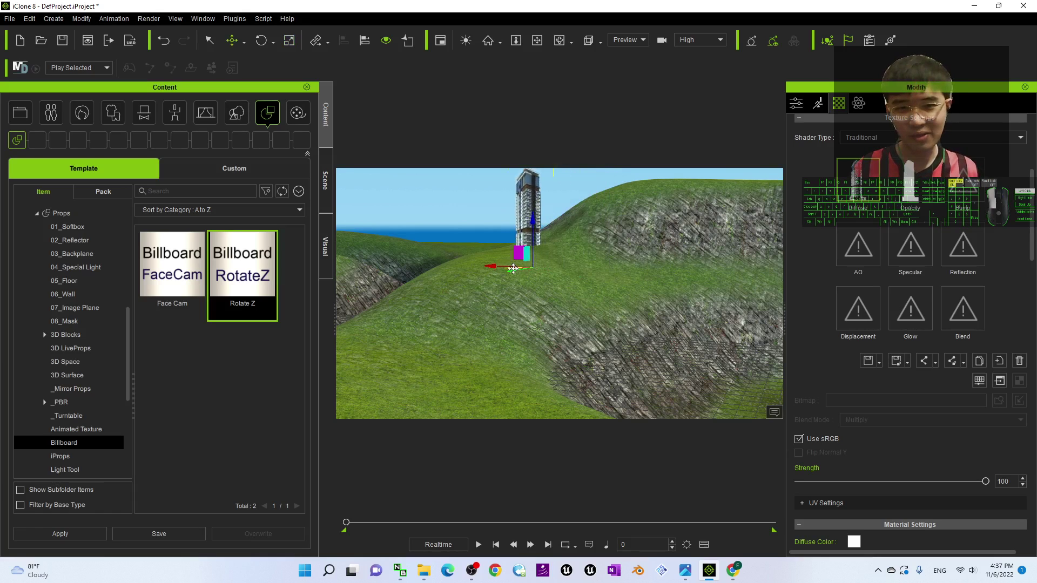
Set the building material's Self Illumination to 100.
{"action": "key", "text": "c"}
{"action": "left_click_drag", "start_coordinate": [621, 294], "coordinate": [600, 340]}
{"action": "right_click_drag", "start_coordinate": [600, 340], "coordinate": [603, 310]}
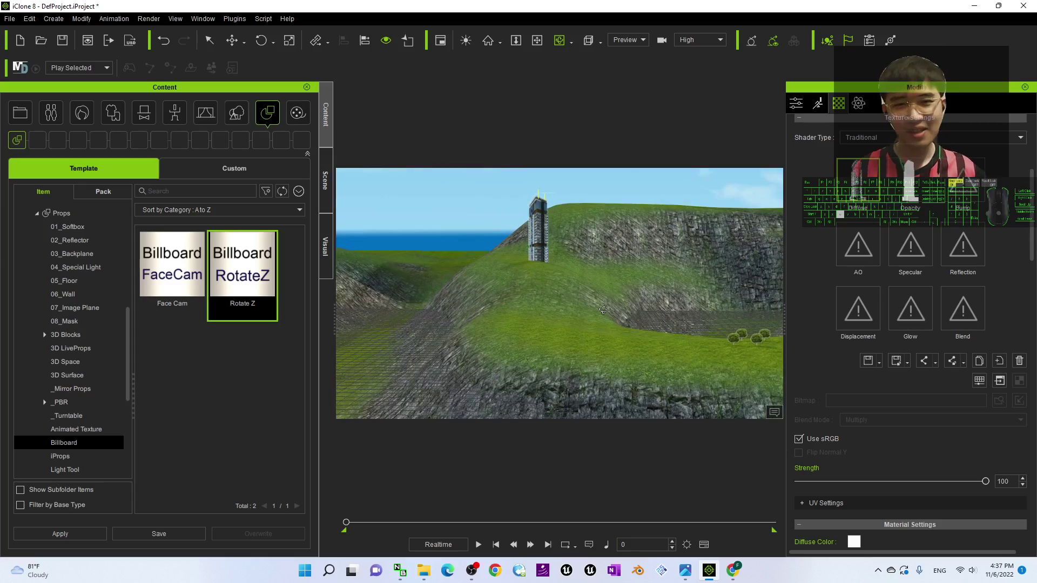
{"action": "right_click_drag", "start_coordinate": [563, 244], "coordinate": [610, 313]}
{"action": "scroll", "coordinate": [610, 314], "scroll_direction": "up", "scroll_amount": 5, "text": "shift"}
{"action": "mouse_move", "coordinate": [610, 313]}
{"action": "left_mouse_down"}
{"action": "mouse_move", "coordinate": [556, 357]}
{"action": "mouse_move", "coordinate": [616, 308]}
{"action": "left_mouse_up"}
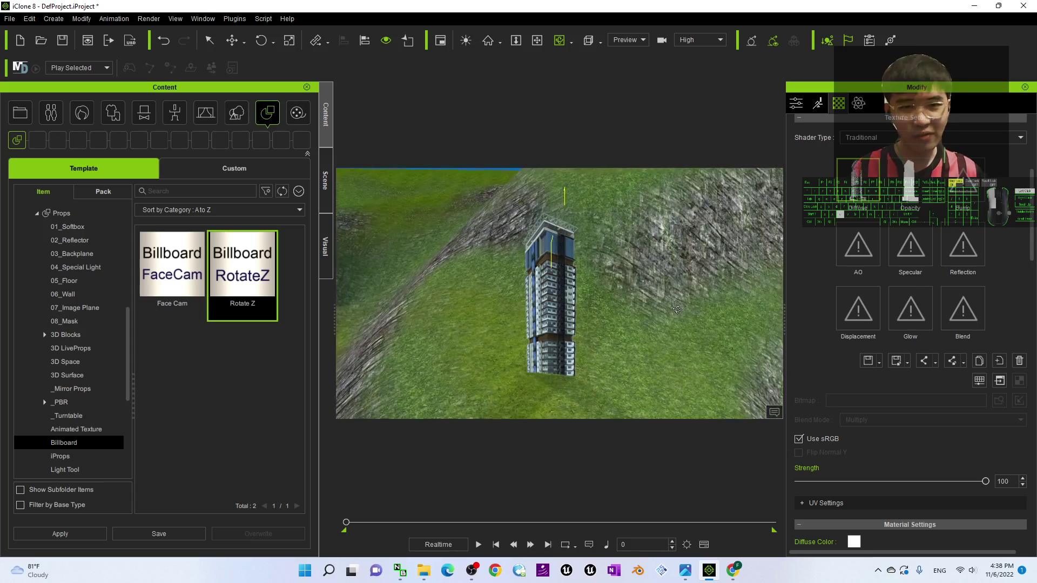
{"action": "left_click_drag", "start_coordinate": [1030, 202], "coordinate": [1004, 295]}
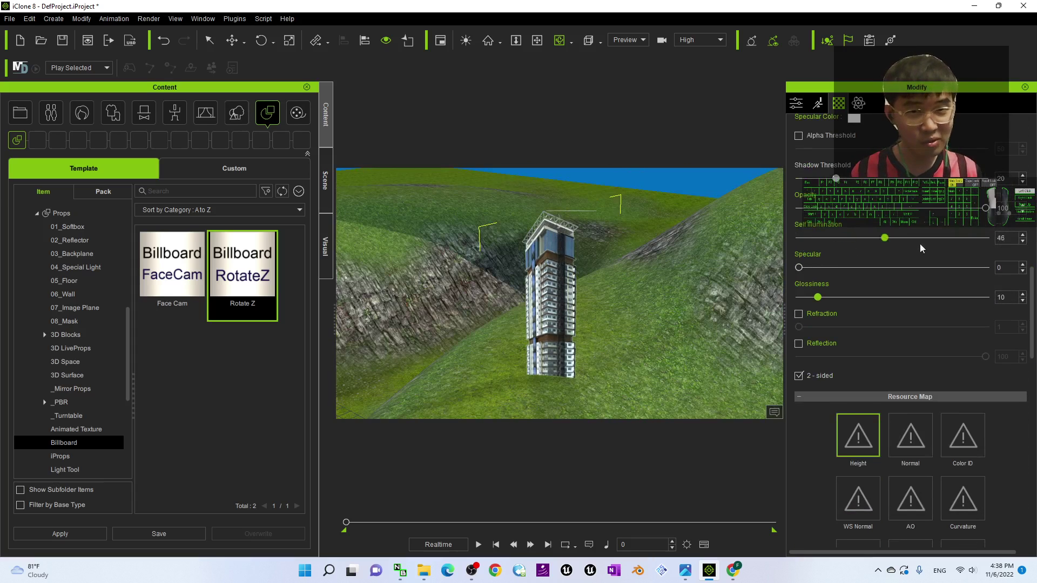
{"action": "scroll", "coordinate": [495, 345], "scroll_direction": "down", "scroll_amount": 1}
Examine the hilltop building from far, low and close viewpoints and compare it with the tree billboards.
{"action": "mouse_move", "coordinate": [508, 335]}
{"action": "left_mouse_down"}
{"action": "mouse_move", "coordinate": [495, 345]}
{"action": "mouse_move", "coordinate": [599, 335]}
{"action": "mouse_move", "coordinate": [519, 322]}
{"action": "left_mouse_up"}
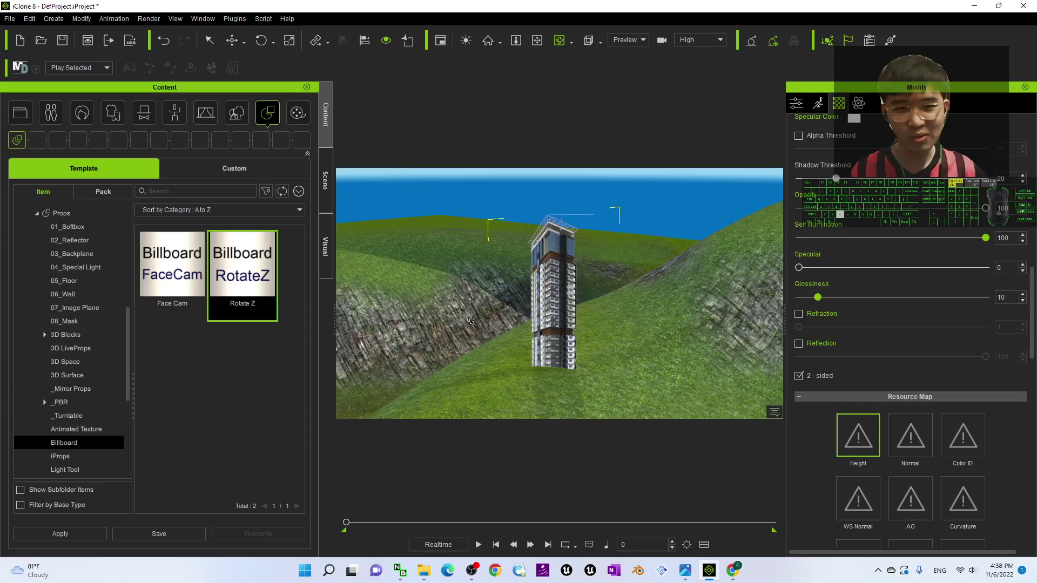
{"action": "scroll", "coordinate": [519, 322], "scroll_direction": "down", "scroll_amount": 6, "text": "shift"}
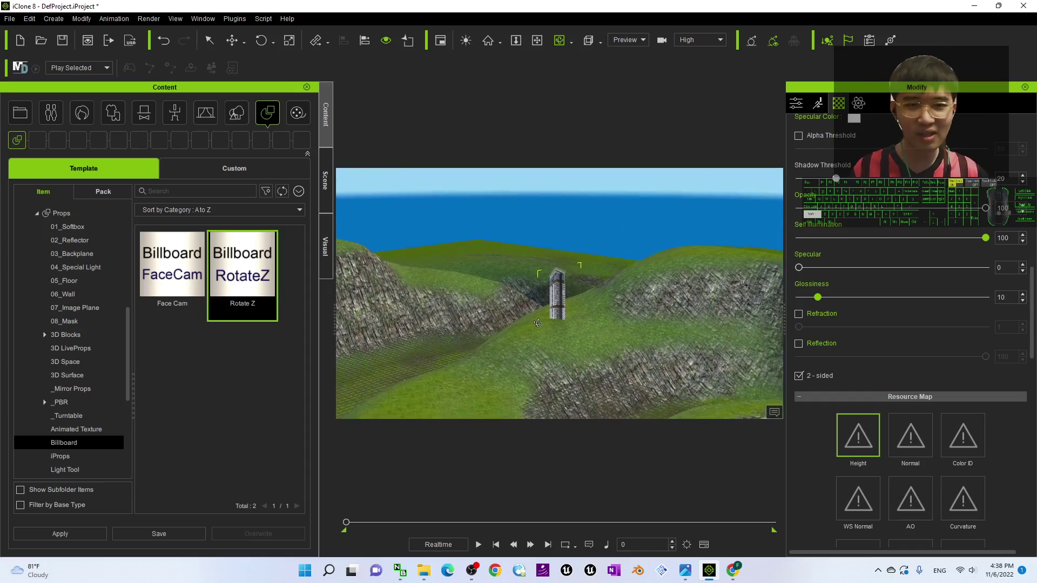
{"action": "left_click_drag", "start_coordinate": [581, 364], "coordinate": [604, 300]}
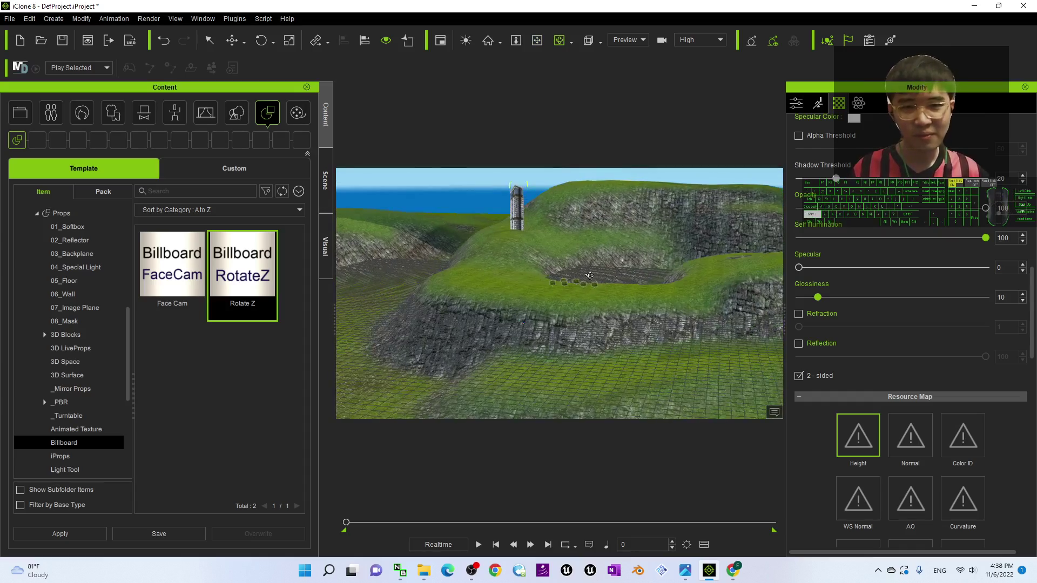
{"action": "scroll", "coordinate": [604, 300], "scroll_direction": "up", "scroll_amount": 3, "text": "shift"}
{"action": "right_click_drag", "start_coordinate": [604, 301], "coordinate": [627, 274]}
{"action": "left_click_drag", "start_coordinate": [582, 327], "coordinate": [586, 228]}
{"action": "scroll", "coordinate": [573, 227], "scroll_direction": "up", "scroll_amount": 3, "text": "shift"}
{"action": "key", "text": "x"}
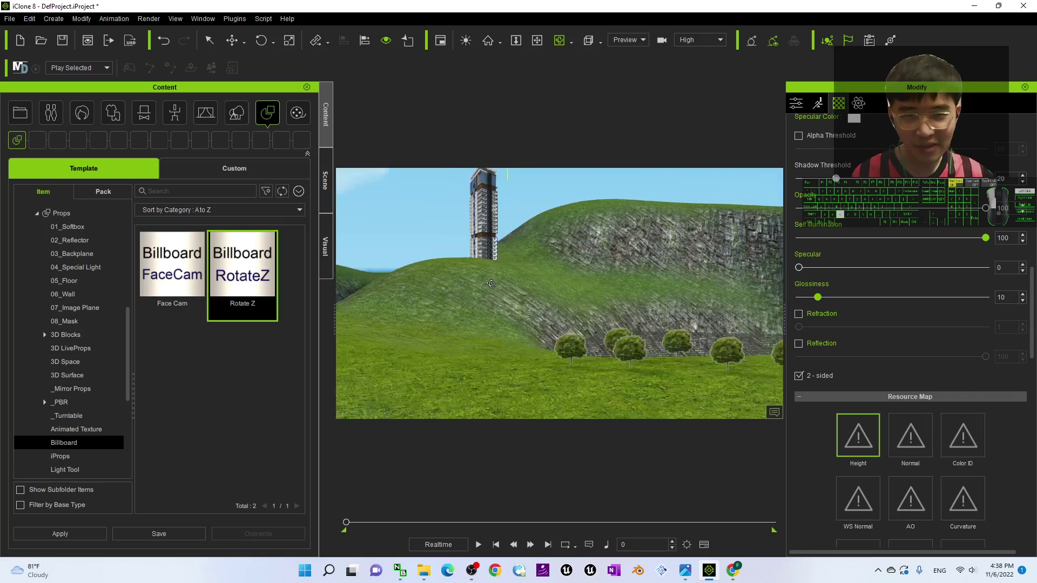
{"action": "middle_click_drag", "start_coordinate": [463, 237], "coordinate": [491, 292]}
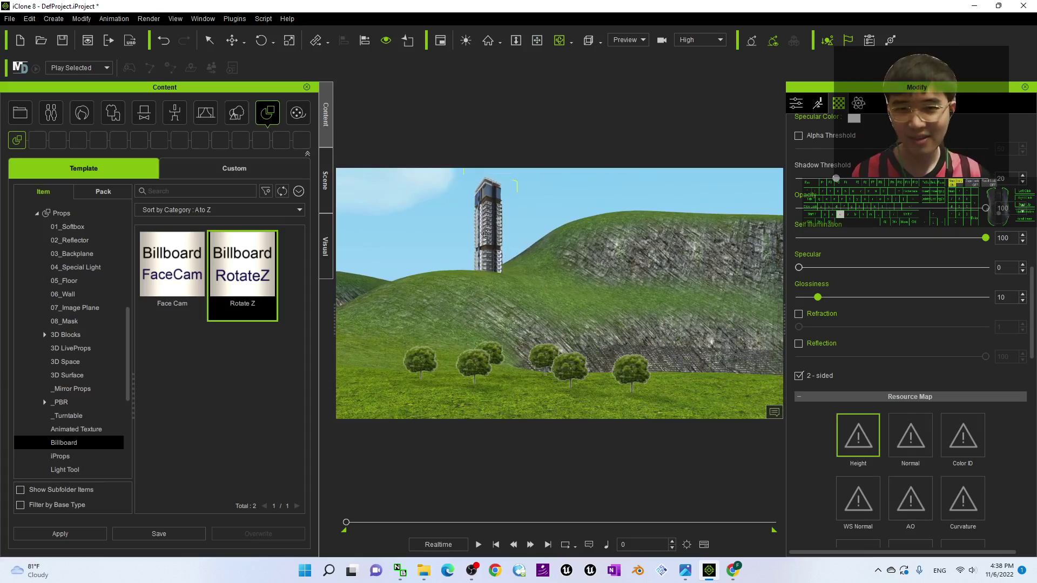
{"action": "right_click_drag", "start_coordinate": [485, 234], "coordinate": [529, 274]}
Add another Rotate Z billboard on the grassy slope beside the trees and bring up its texture settings.
{"action": "left_click_drag", "start_coordinate": [529, 274], "coordinate": [642, 363]}
{"action": "scroll", "coordinate": [493, 280], "scroll_direction": "down", "scroll_amount": 2}
{"action": "key", "text": "x"}
{"action": "right_click_drag", "start_coordinate": [641, 362], "coordinate": [521, 324]}
{"action": "left_click_drag", "start_coordinate": [257, 282], "coordinate": [461, 317]}
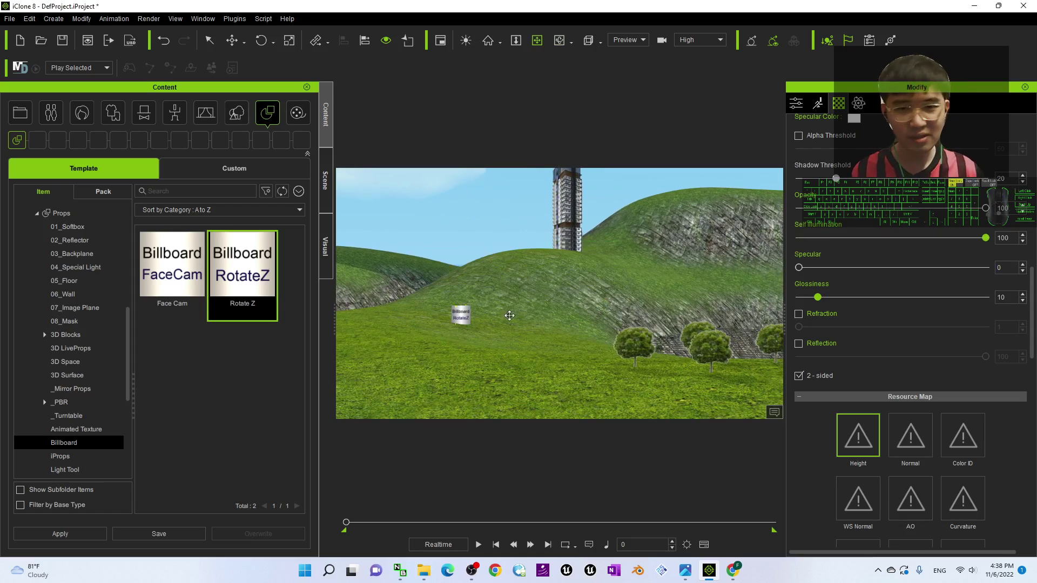
{"action": "left_click_drag", "start_coordinate": [1028, 291], "coordinate": [1029, 189]}
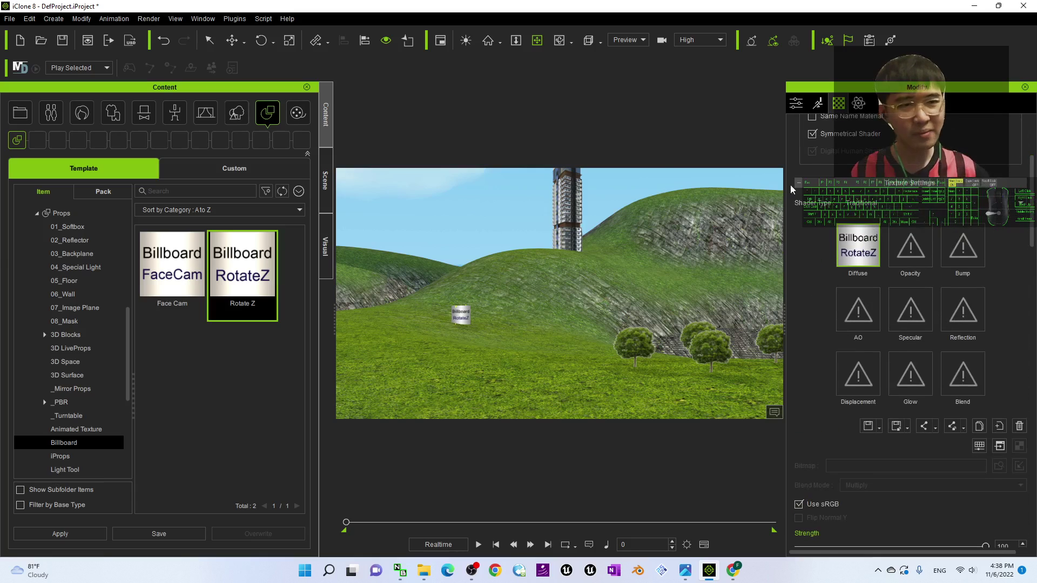
Switch to Chrome and search Google Images for "house png transparent".
{"action": "left_click", "coordinate": [733, 573]}
{"action": "left_click", "coordinate": [196, 55]}
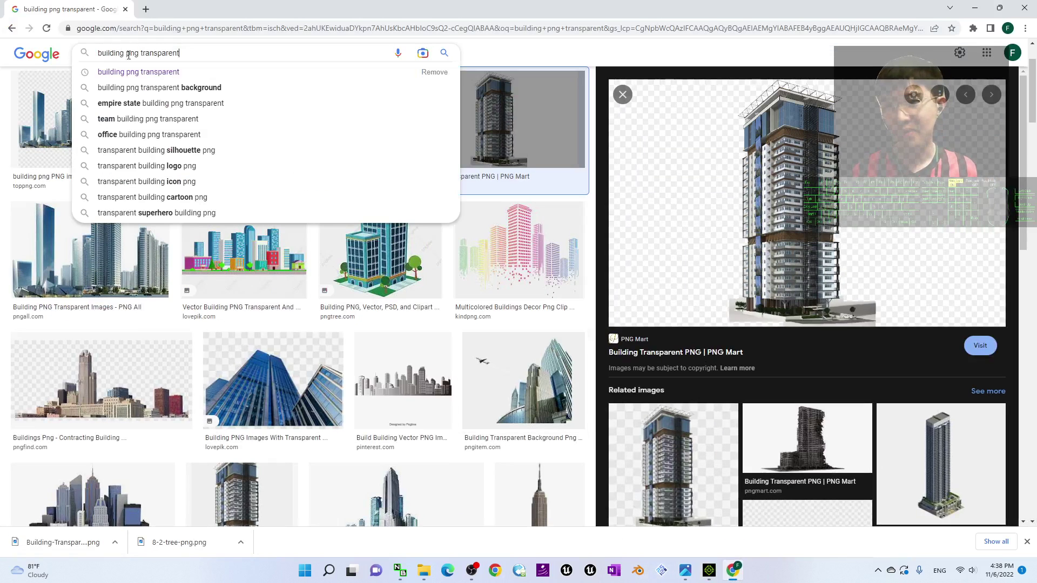
{"action": "double_click", "coordinate": [123, 53]}
{"action": "type", "text": "house"}
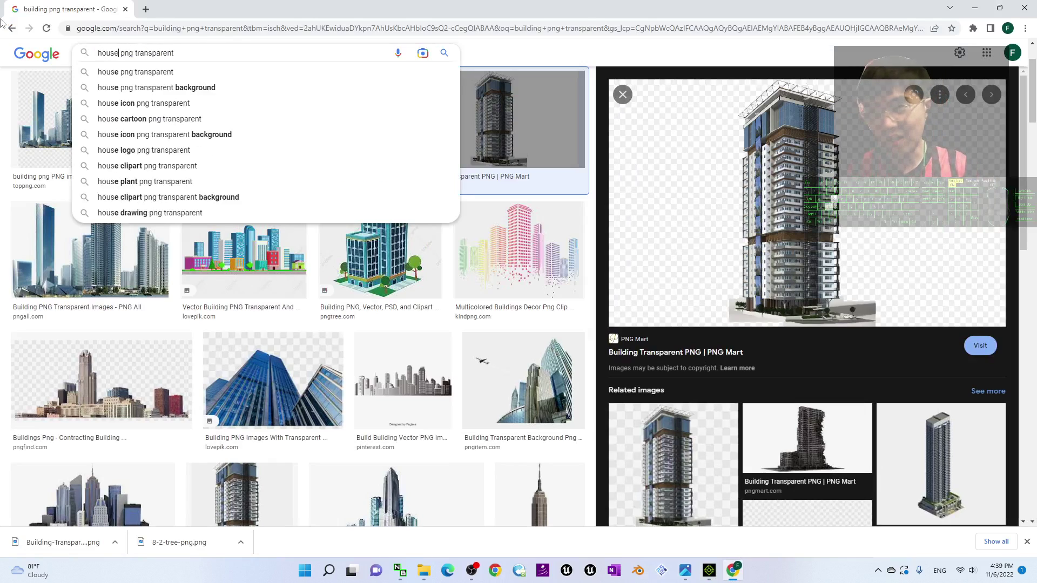
{"action": "key", "text": "Return"}
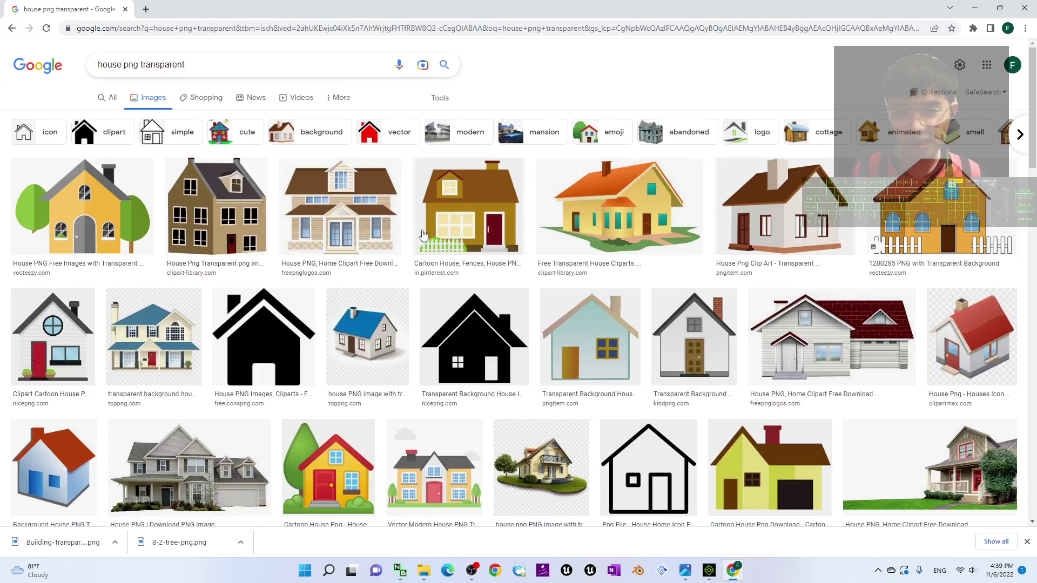
Open the blue-roofed Big House PNG from the related images and save it to the Desktop.
{"action": "left_click", "coordinate": [340, 216]}
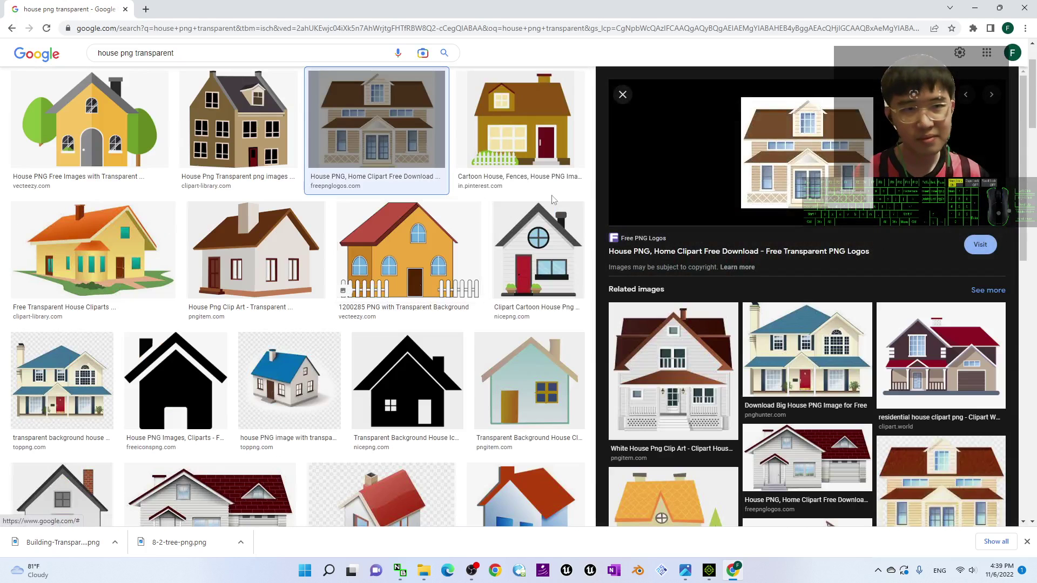
{"action": "left_click", "coordinate": [825, 354]}
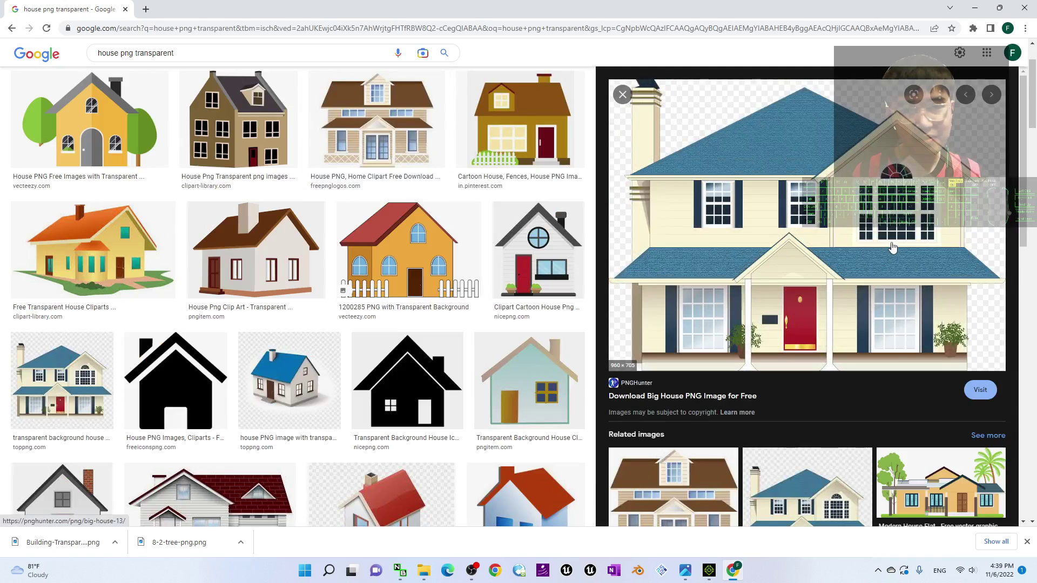
{"action": "right_click", "coordinate": [823, 204]}
{"action": "left_click", "coordinate": [774, 309]}
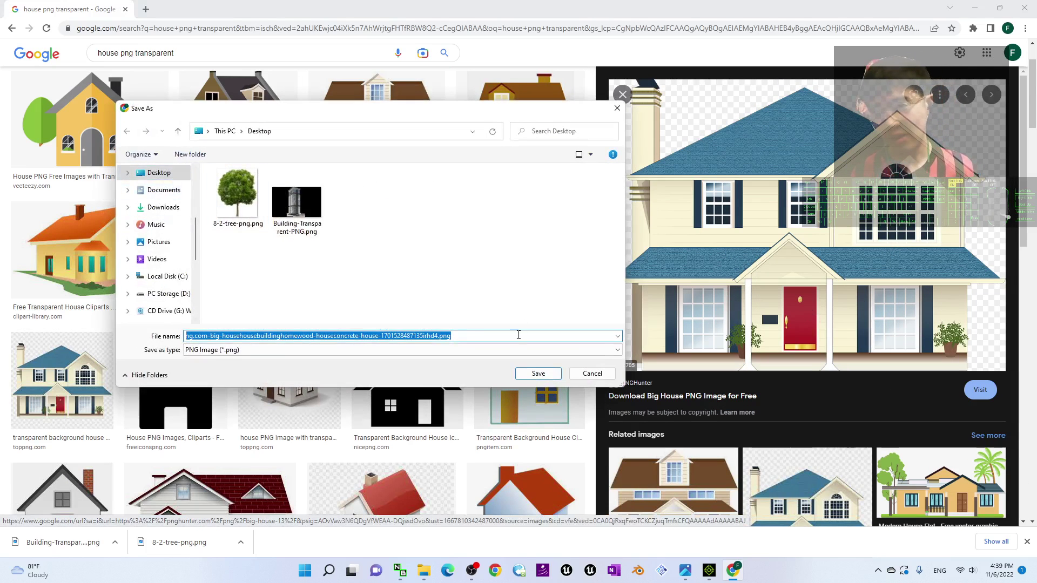
{"action": "left_click", "coordinate": [537, 379]}
Return to iClone, shrink its window, apply the house PNG to the new billboard's Diffuse texture, and maximize the window.
{"action": "key", "text": "alt+Tab"}
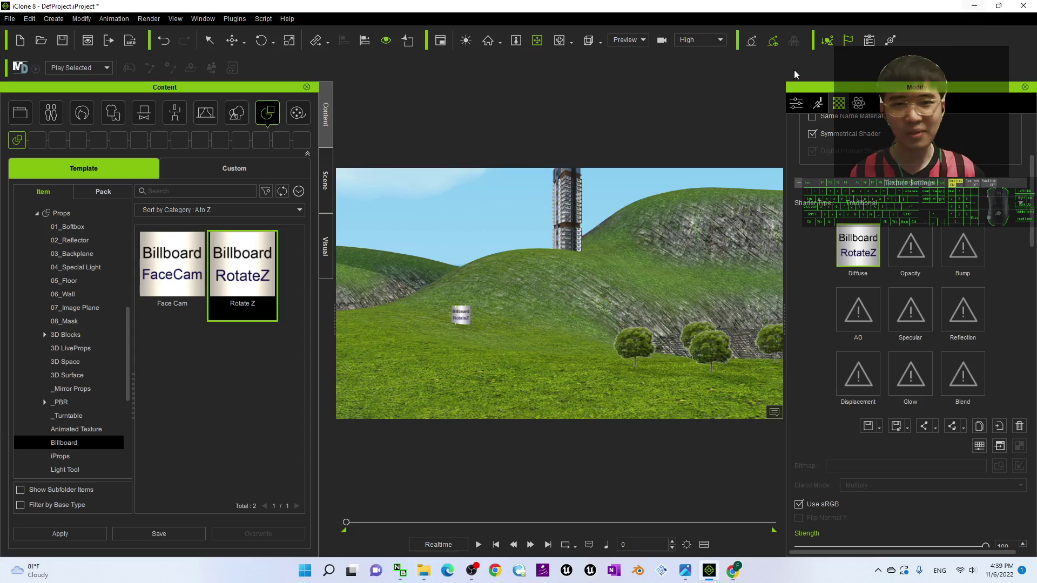
{"action": "left_click_drag", "start_coordinate": [398, 5], "coordinate": [426, 2]}
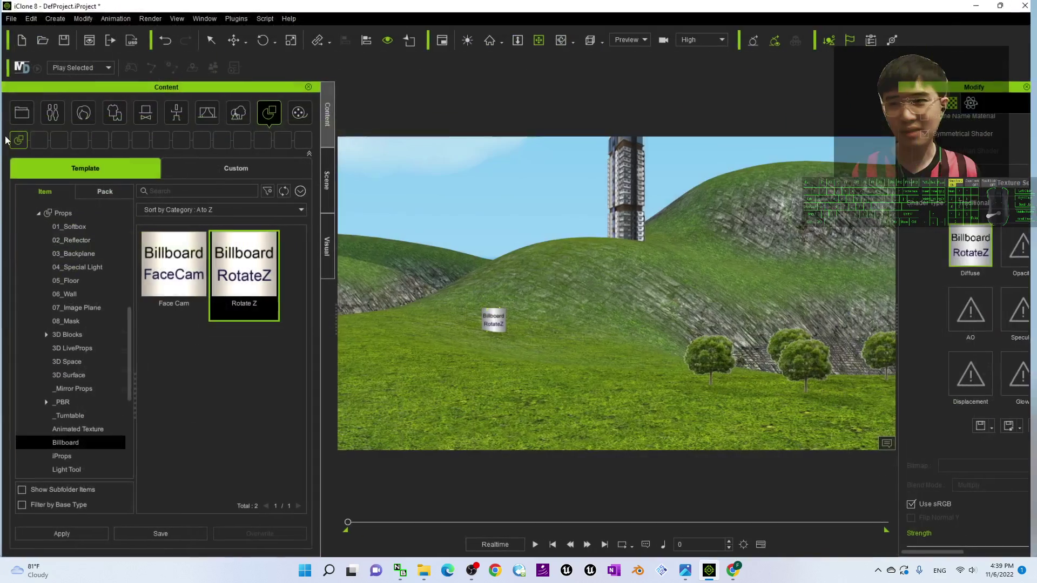
{"action": "left_click_drag", "start_coordinate": [294, 5], "coordinate": [371, 42]}
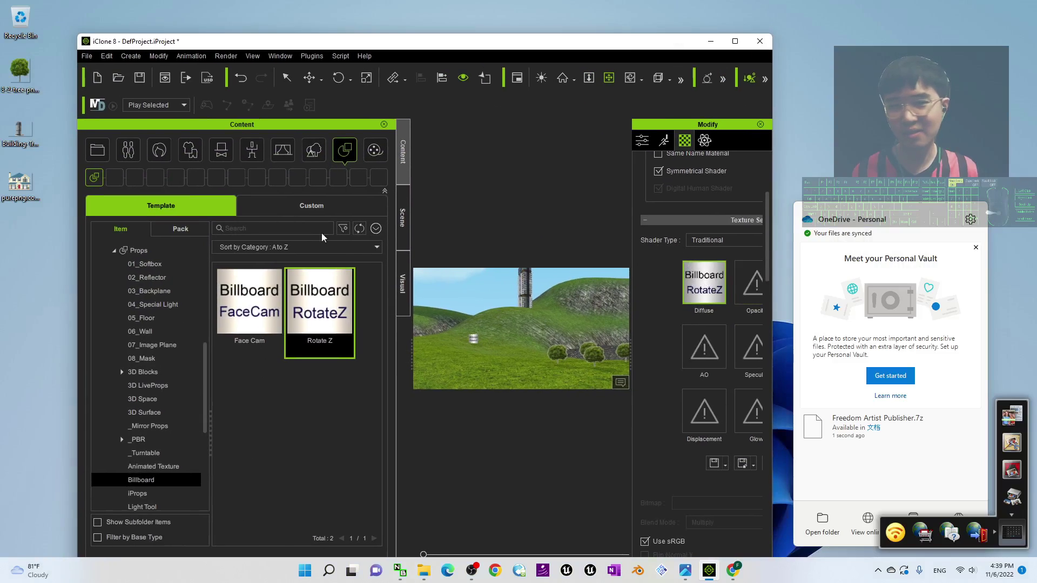
{"action": "left_click_drag", "start_coordinate": [668, 281], "coordinate": [702, 283]}
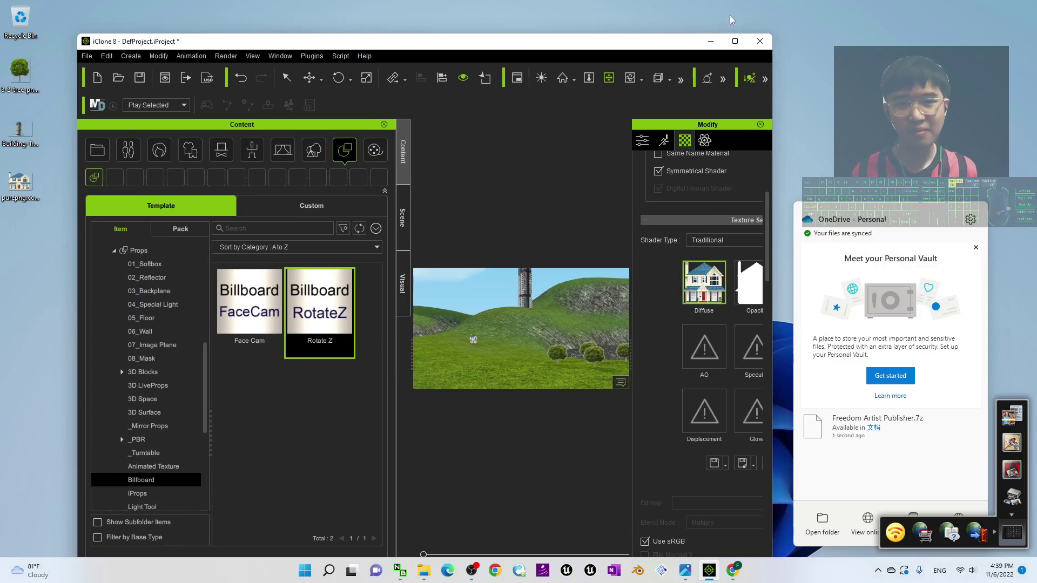
{"action": "left_click", "coordinate": [745, 41]}
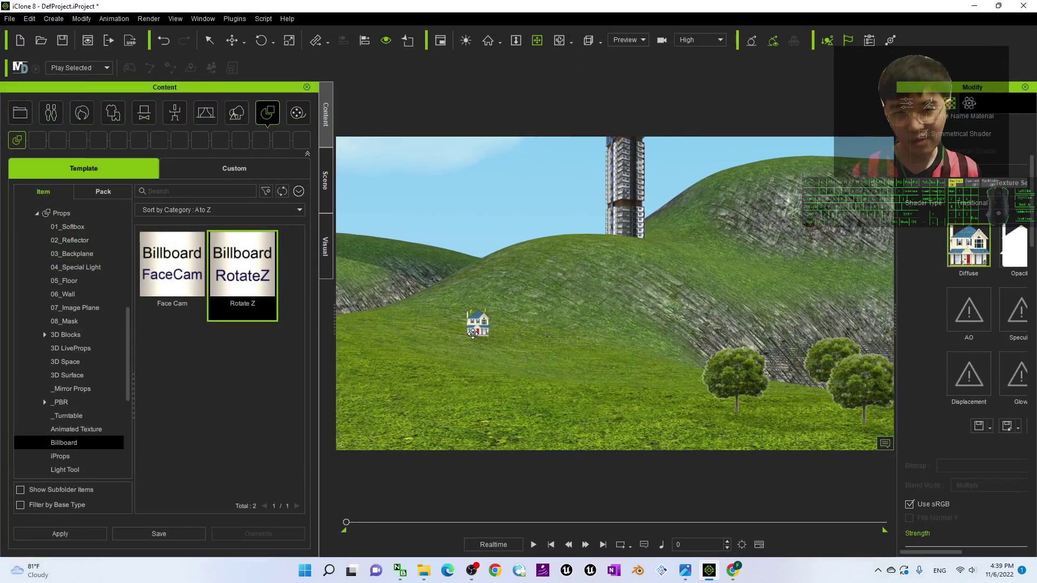
Enlarge the house billboard well beyond the trees' size and position it on the grass at the end of the tree group.
{"action": "left_click_drag", "start_coordinate": [453, 337], "coordinate": [572, 332]}
{"action": "key", "text": "e"}
{"action": "key", "text": "w"}
{"action": "key", "text": "Home"}
{"action": "scroll", "coordinate": [537, 278], "scroll_direction": "down", "scroll_amount": 5}
{"action": "key", "text": "c"}
{"action": "left_click_drag", "start_coordinate": [537, 277], "coordinate": [549, 348]}
{"action": "right_click_drag", "start_coordinate": [550, 348], "coordinate": [528, 324]}
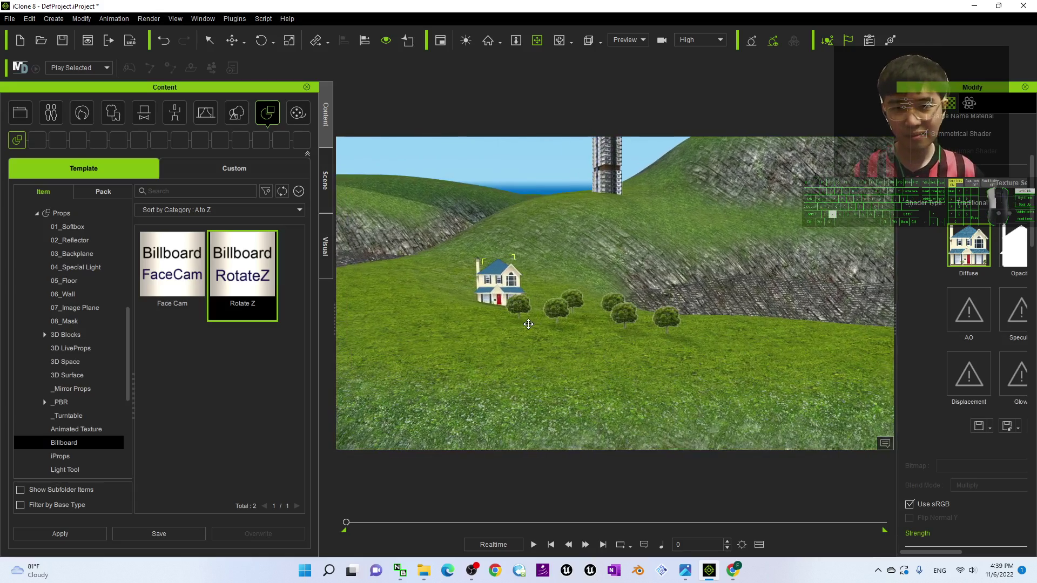
Duplicate the house billboard to the opposite end of the tree group, and make another copy across the grass.
{"action": "left_click_drag", "start_coordinate": [474, 310], "coordinate": [725, 345], "text": "shift"}
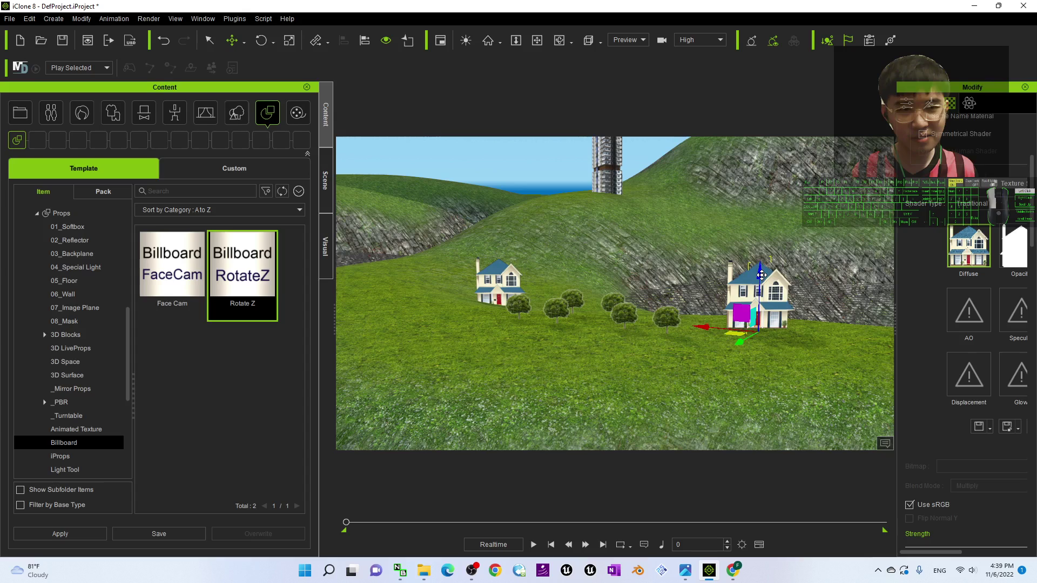
{"action": "left_click_drag", "start_coordinate": [693, 341], "coordinate": [479, 366], "text": "shift"}
{"action": "scroll", "coordinate": [653, 367], "scroll_direction": "down", "scroll_amount": 3}
{"action": "scroll", "coordinate": [645, 347], "scroll_direction": "down", "scroll_amount": 3}
Review the houses and trees from other angles and switch to the cover.jpg image in Photos.
{"action": "key", "text": "c"}
{"action": "left_click_drag", "start_coordinate": [635, 347], "coordinate": [598, 366]}
{"action": "right_click_drag", "start_coordinate": [599, 367], "coordinate": [572, 332]}
{"action": "right_click_drag", "start_coordinate": [595, 198], "coordinate": [551, 336]}
{"action": "left_click", "coordinate": [684, 577]}
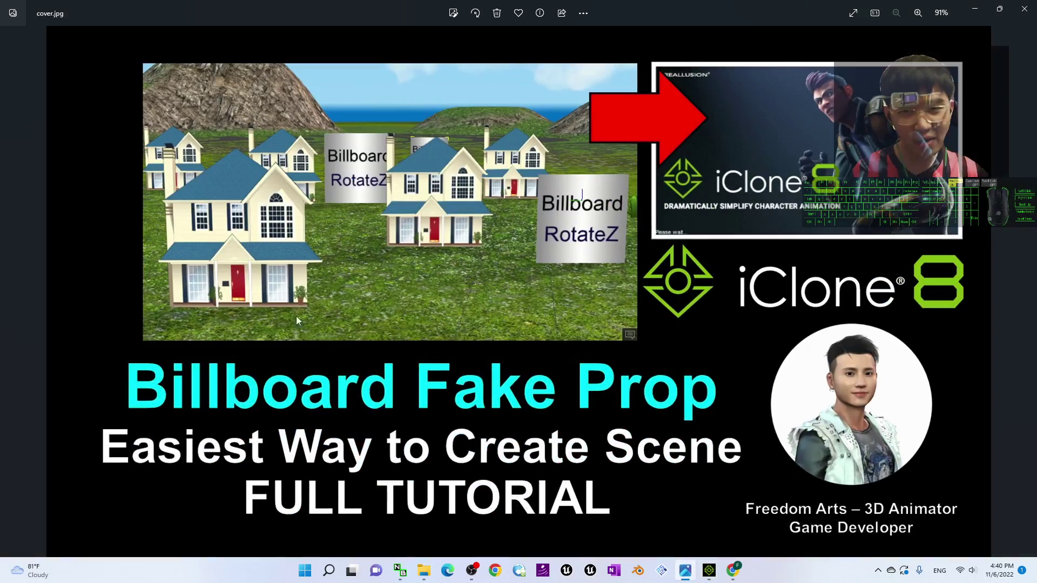
Return to iClone, examine the houses, trees and tower on the hills from different angles, and reopen the cover.jpg image in Photos.
{"action": "left_click", "coordinate": [973, 14]}
{"action": "left_click_drag", "start_coordinate": [648, 302], "coordinate": [559, 279]}
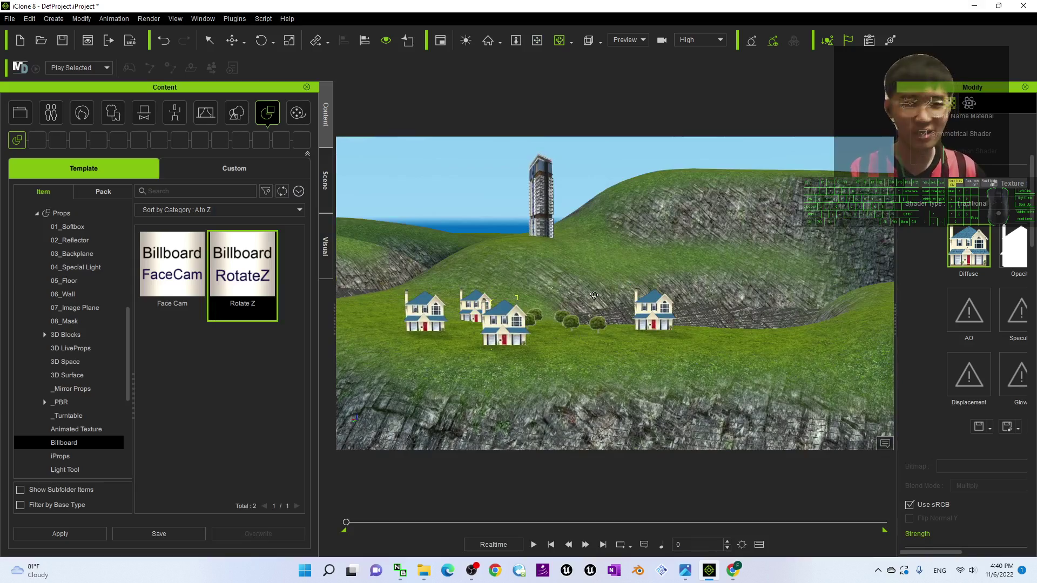
{"action": "right_click_drag", "start_coordinate": [573, 283], "coordinate": [531, 304]}
{"action": "left_click_drag", "start_coordinate": [532, 304], "coordinate": [563, 305]}
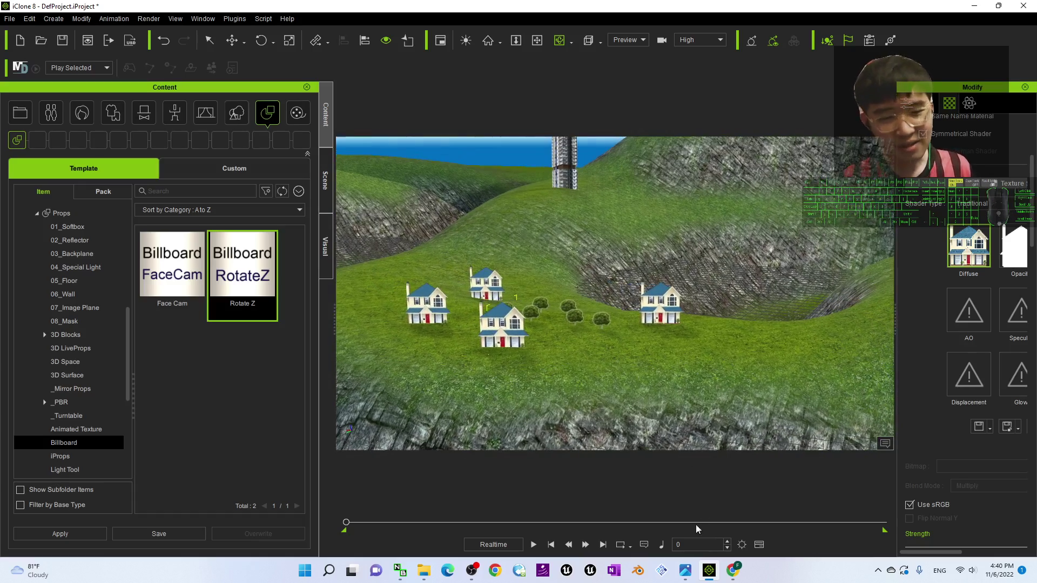
{"action": "left_click", "coordinate": [687, 572]}
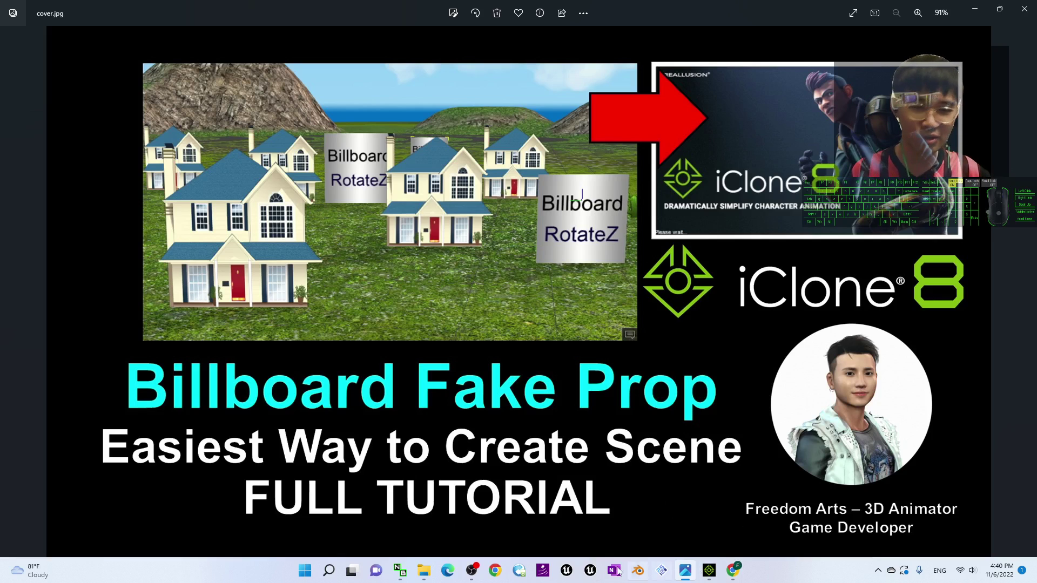
Switch back to iClone and inspect the finished billboard scene from low and raised viewpoints around the house group.
{"action": "left_click", "coordinate": [709, 571]}
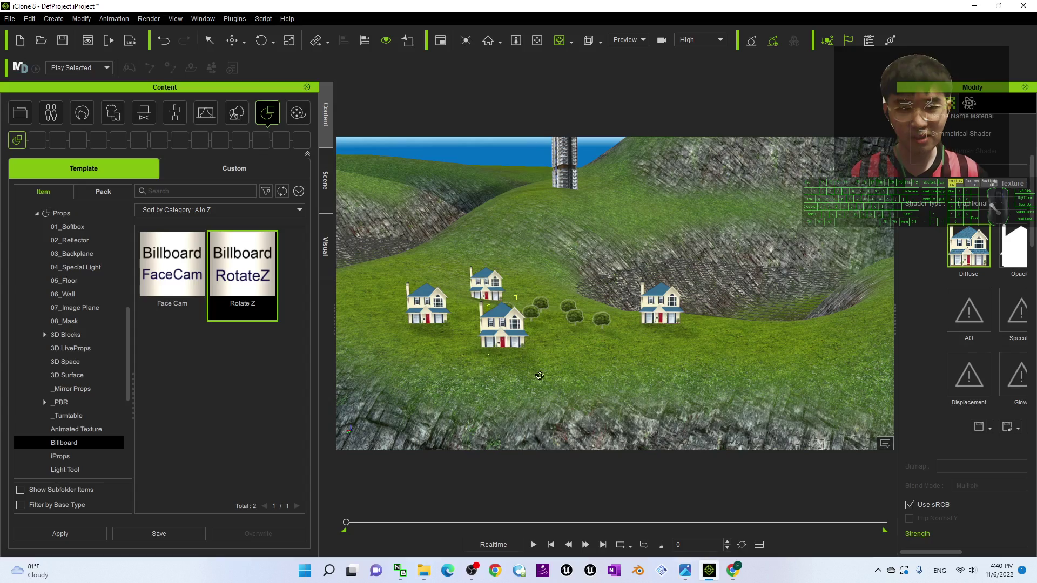
{"action": "right_click_drag", "start_coordinate": [663, 369], "coordinate": [562, 311]}
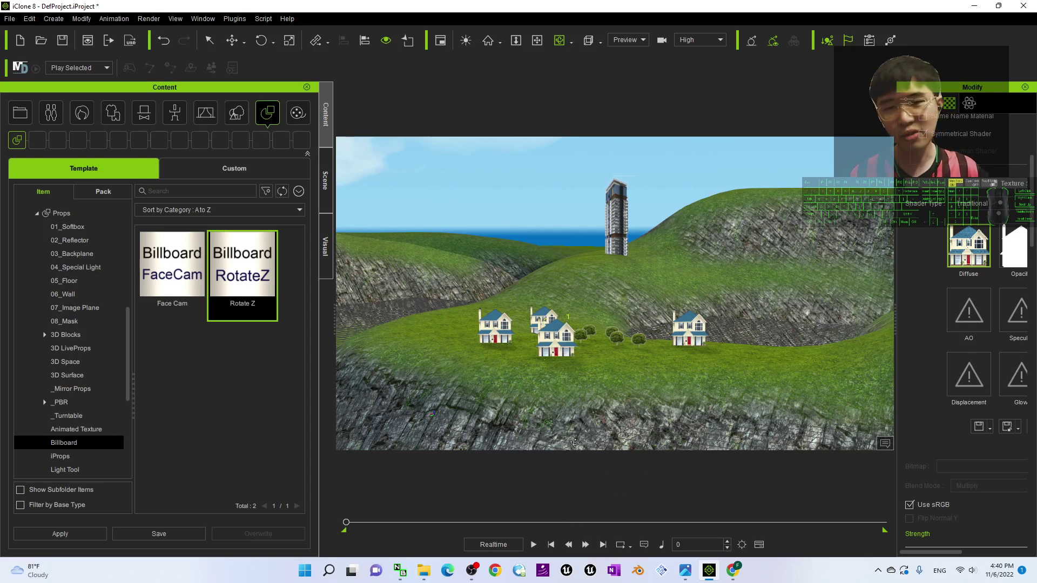
{"action": "right_click_drag", "start_coordinate": [587, 363], "coordinate": [762, 393]}
{"action": "left_click_drag", "start_coordinate": [509, 390], "coordinate": [561, 411]}
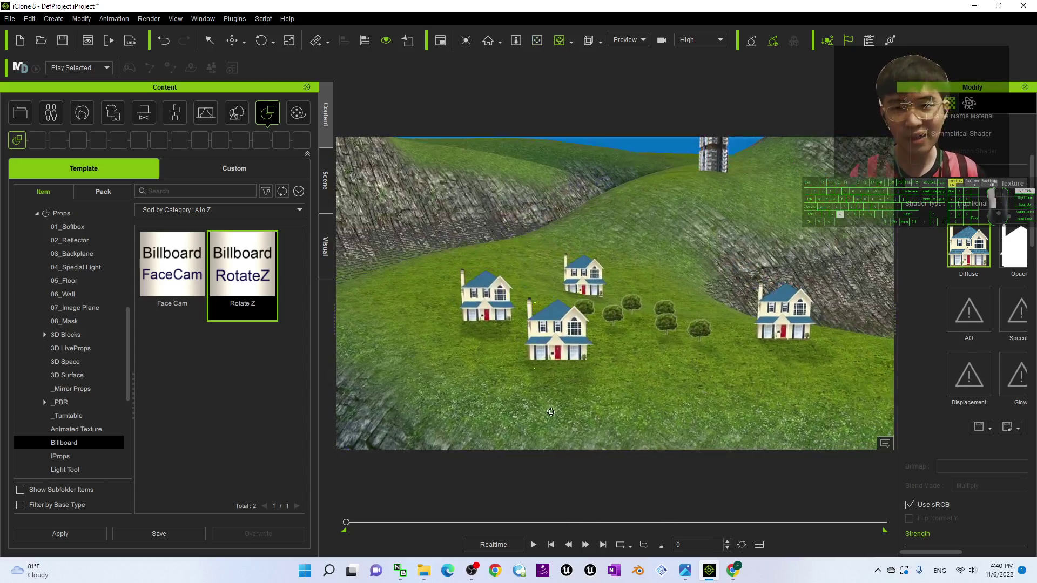